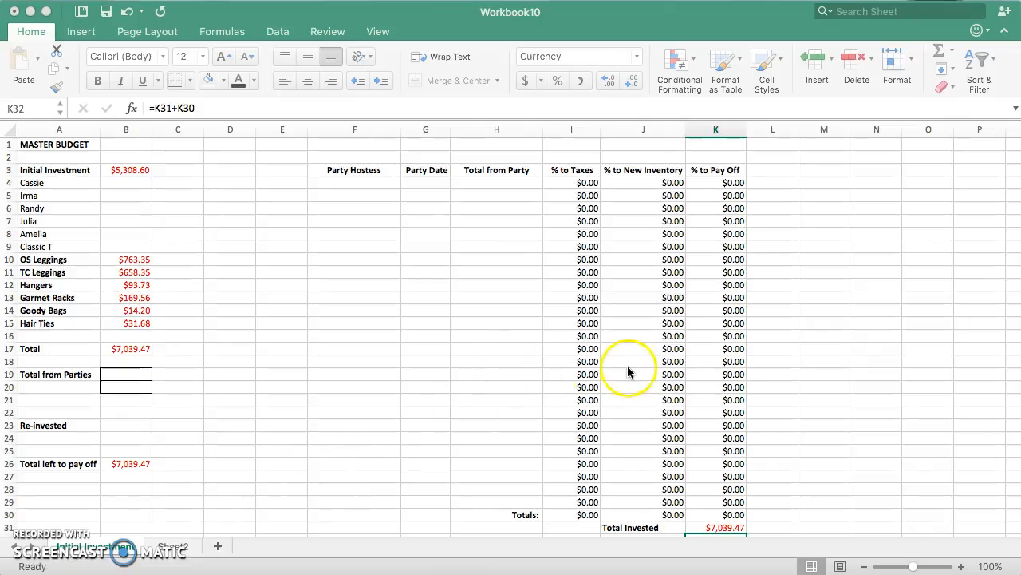
Review the party sheet's column headings and the existing tax formula in I4
{"action": "scroll", "coordinate": [631, 370], "scroll_direction": "down", "scroll_amount": 1}
{"action": "scroll", "coordinate": [192, 194], "scroll_direction": "up", "scroll_amount": 1}
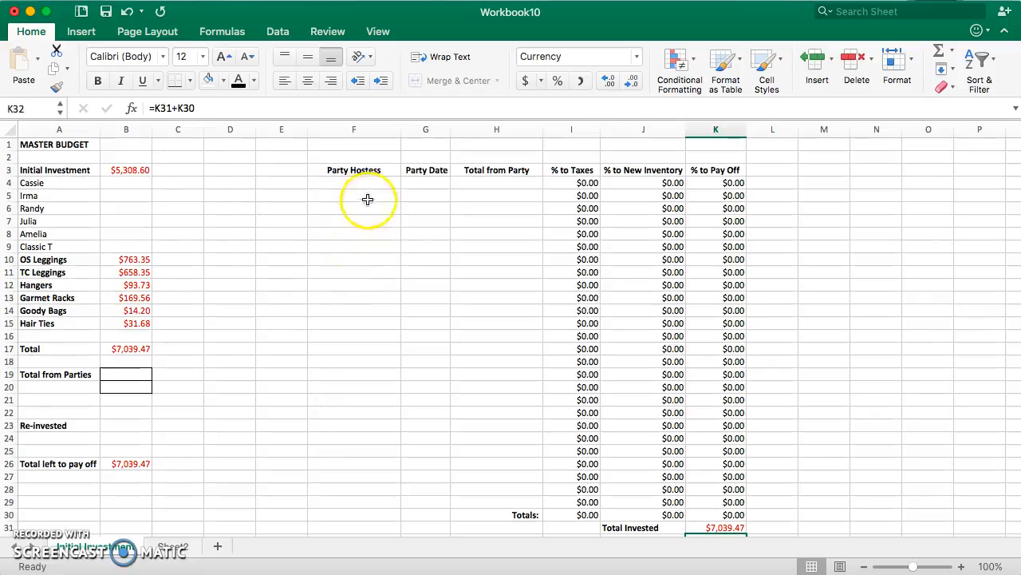
{"action": "left_click", "coordinate": [363, 170]}
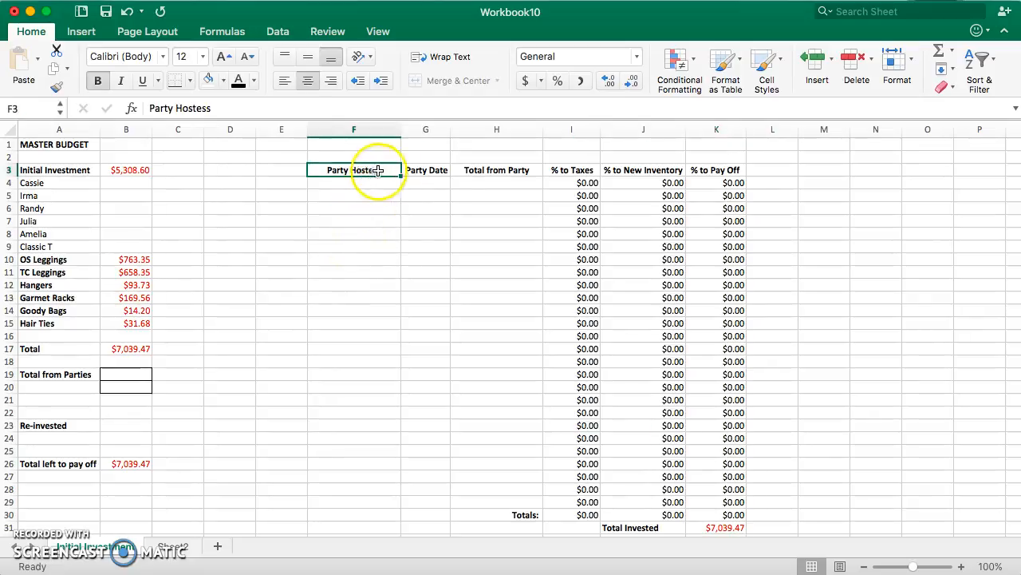
{"action": "left_click", "coordinate": [429, 170]}
{"action": "left_click", "coordinate": [492, 169]}
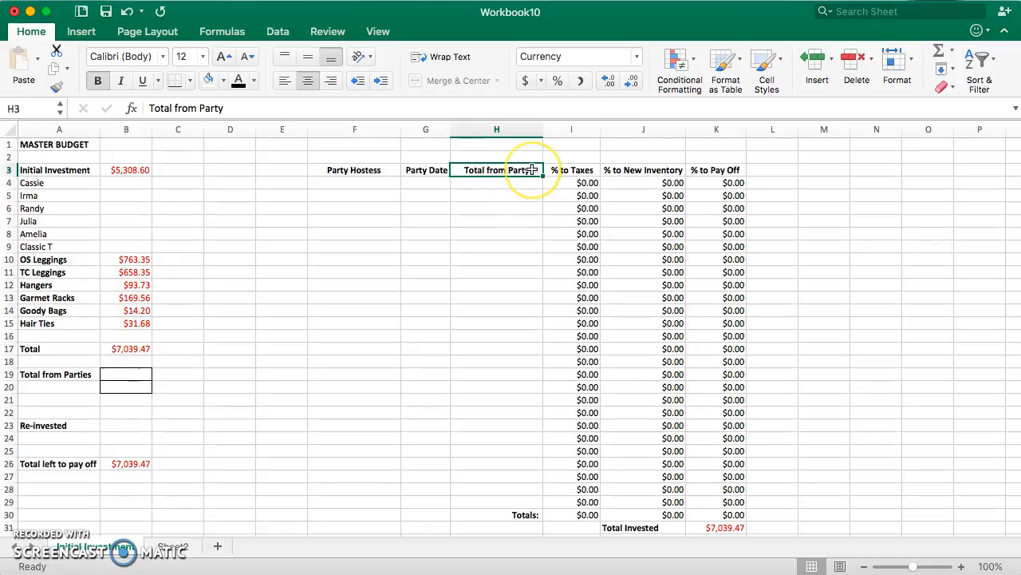
{"action": "left_click", "coordinate": [575, 167]}
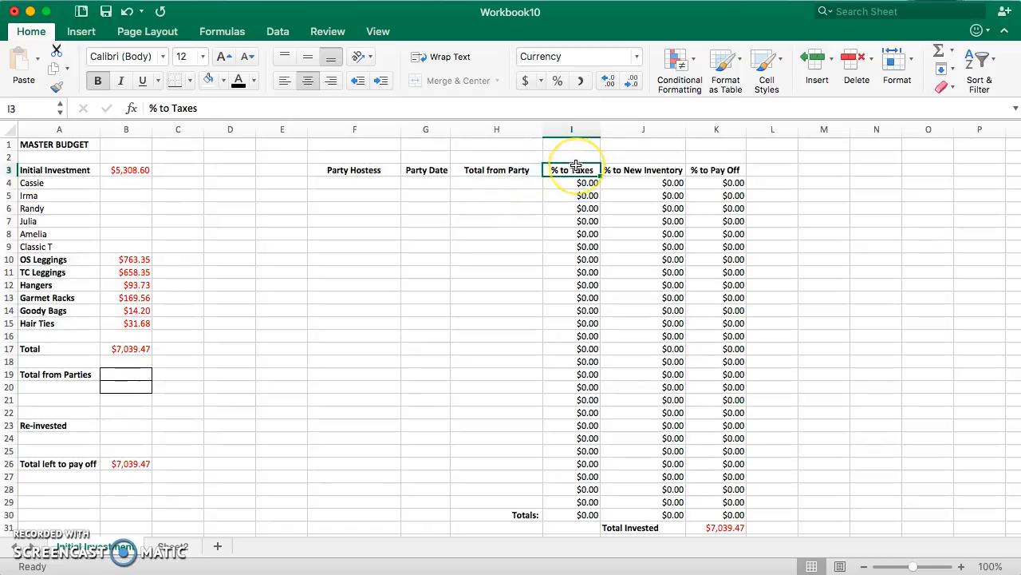
{"action": "left_click", "coordinate": [630, 168]}
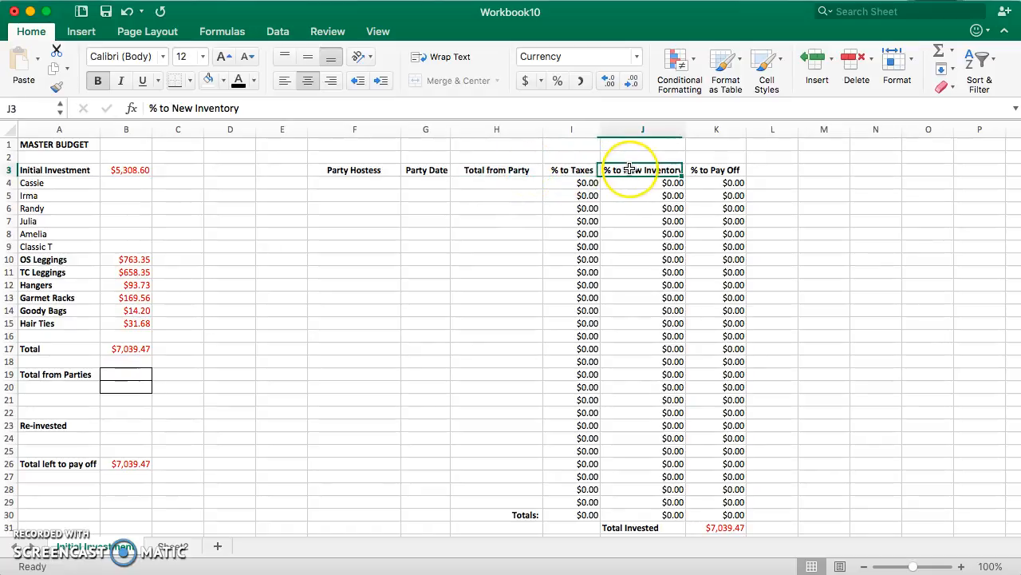
{"action": "left_click", "coordinate": [712, 171]}
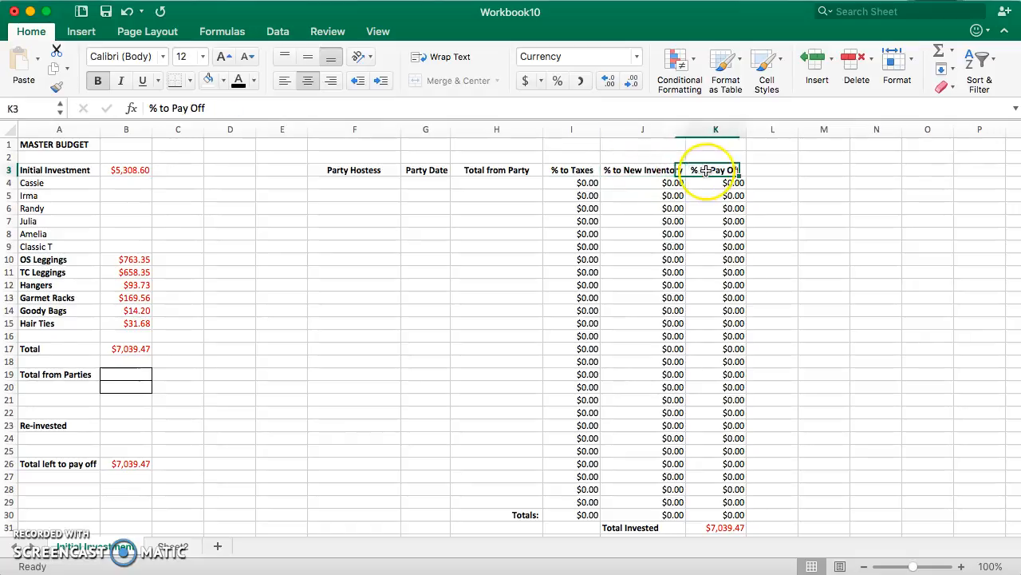
{"action": "left_click", "coordinate": [578, 183]}
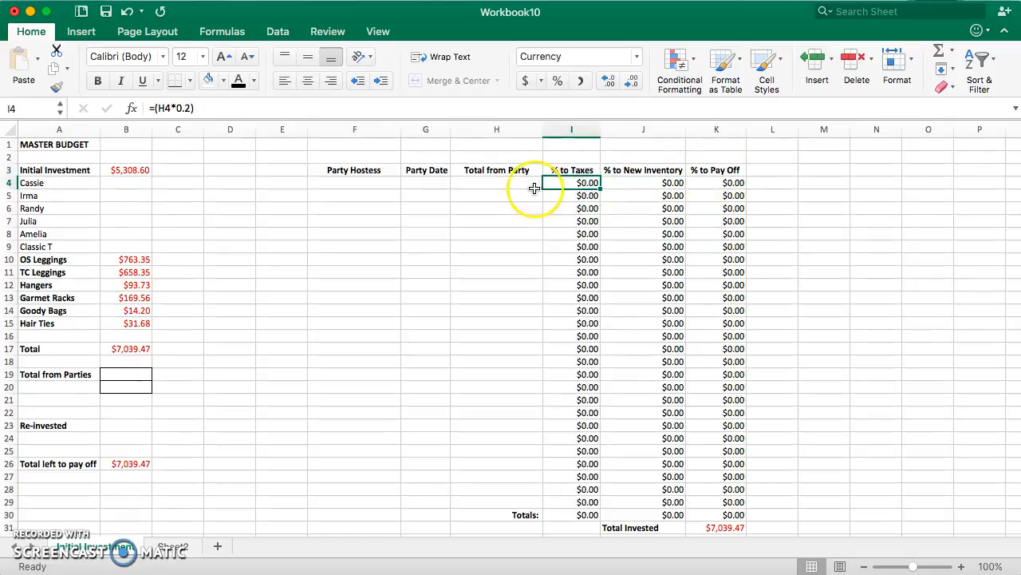
Replace I4's % to Taxes formula with =H4*0.2
{"action": "left_click", "coordinate": [187, 107]}
{"action": "left_click_drag", "start_coordinate": [186, 108], "coordinate": [128, 107]}
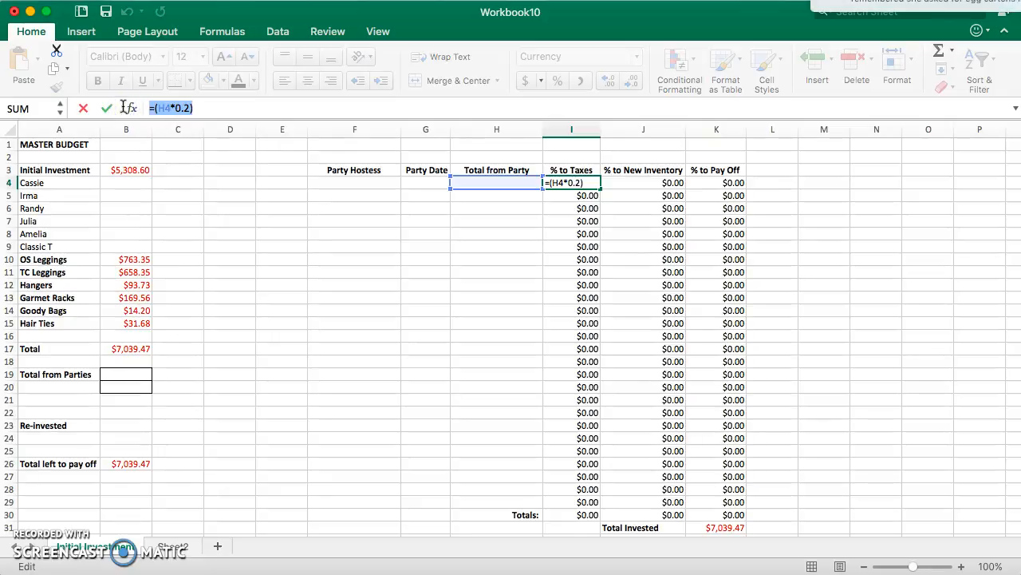
{"action": "type", "text": "="}
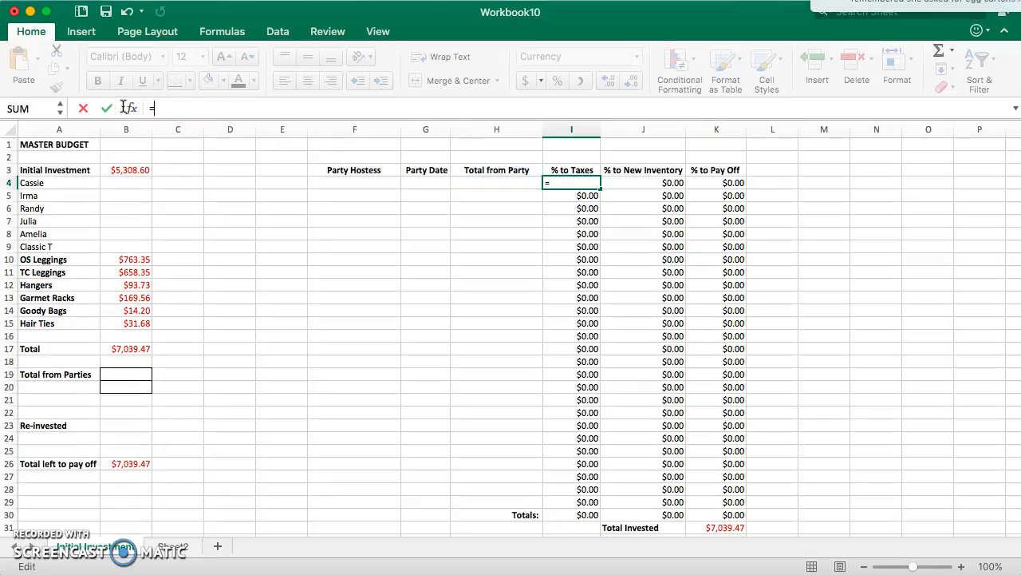
{"action": "left_click", "coordinate": [495, 182]}
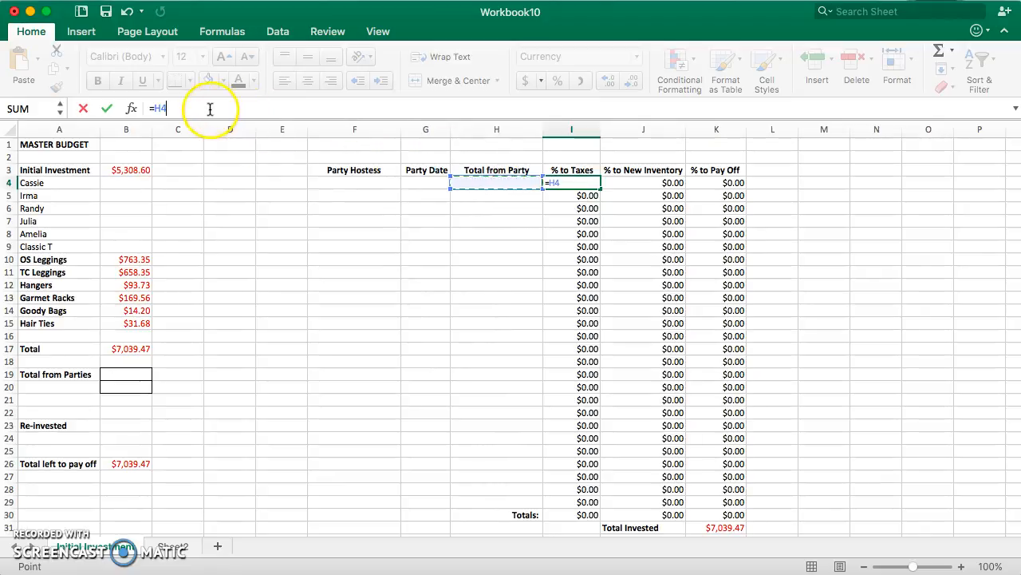
{"action": "type", "text": "*0"}
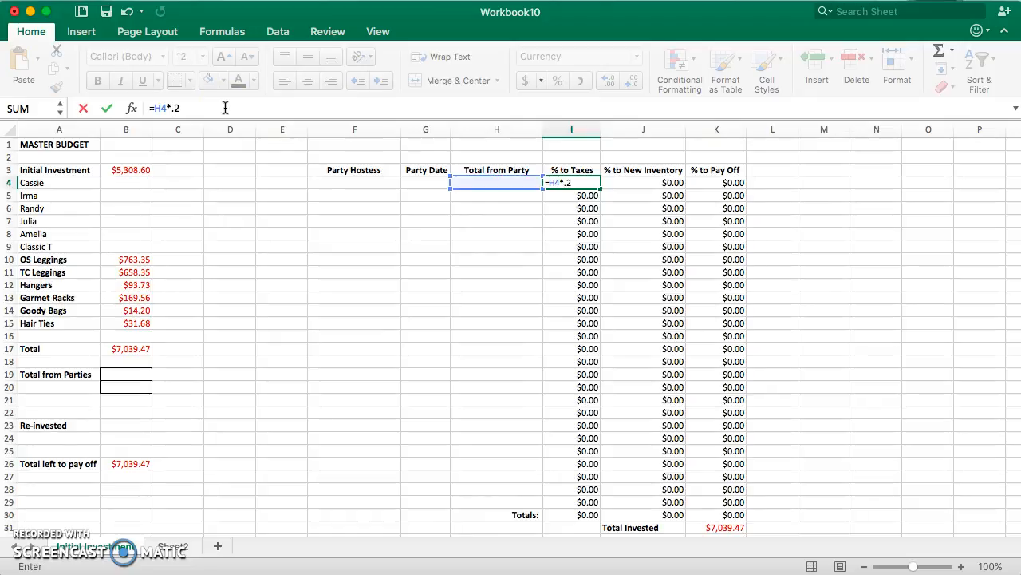
{"action": "type", "text": ".2"}
{"action": "key", "text": "Return"}
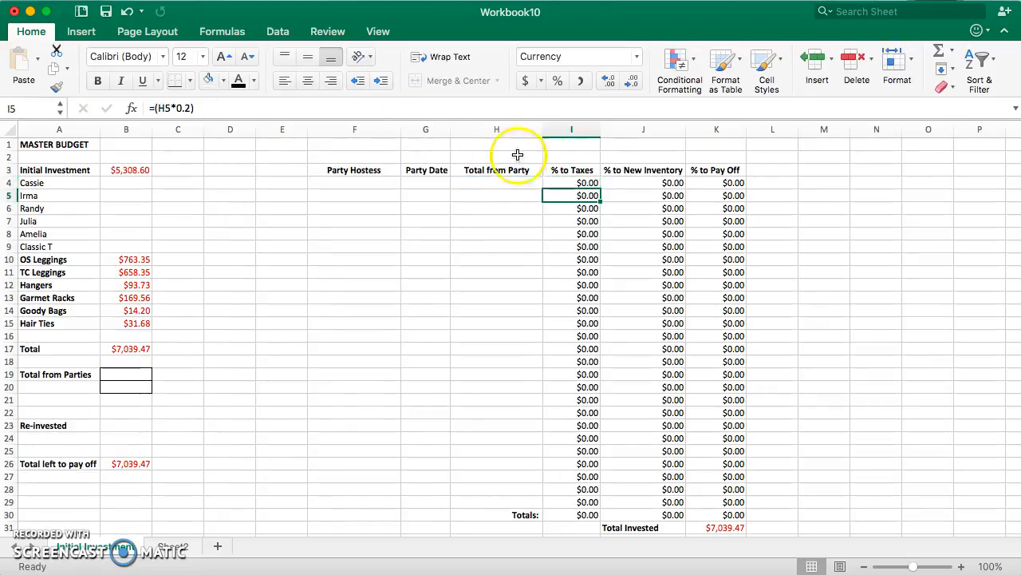
Enter a 100 test total in H4 and verify the $20.00, $30.00 and $50.00 results in I4:K4
{"action": "left_click", "coordinate": [505, 185]}
{"action": "type", "text": "100"}
{"action": "key", "text": "Return"}
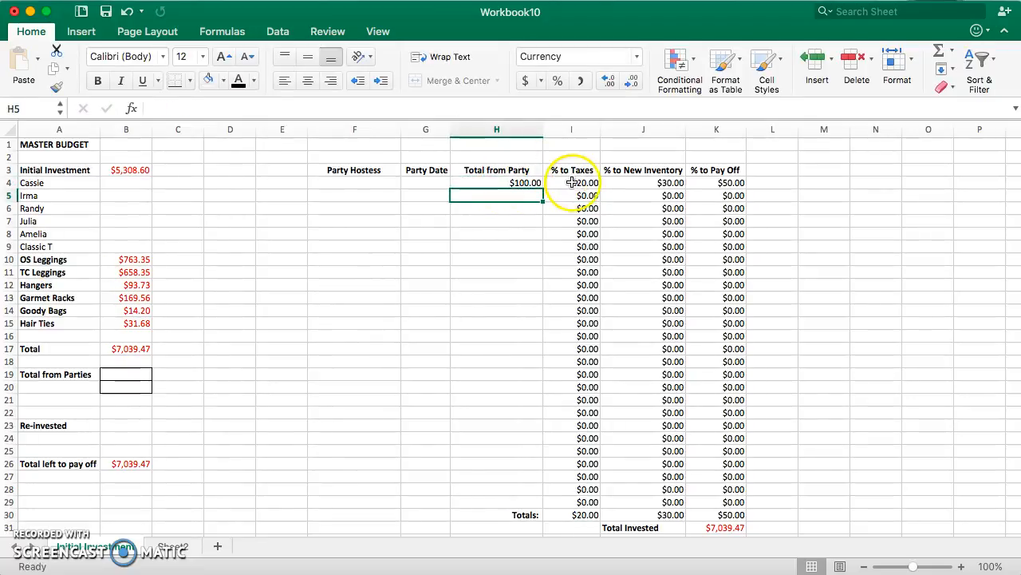
{"action": "left_click", "coordinate": [573, 184]}
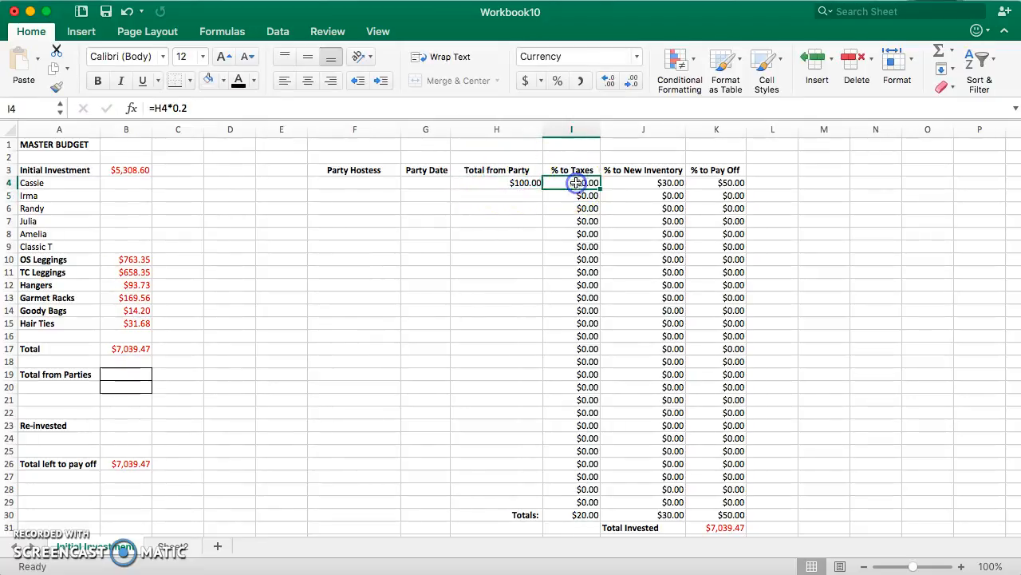
{"action": "left_click", "coordinate": [624, 184]}
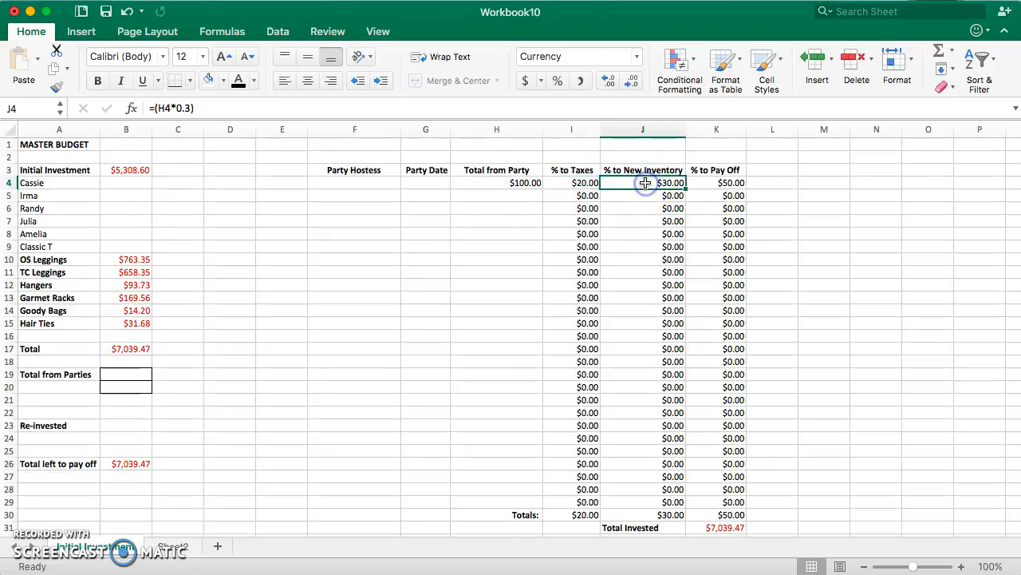
{"action": "left_click", "coordinate": [712, 185]}
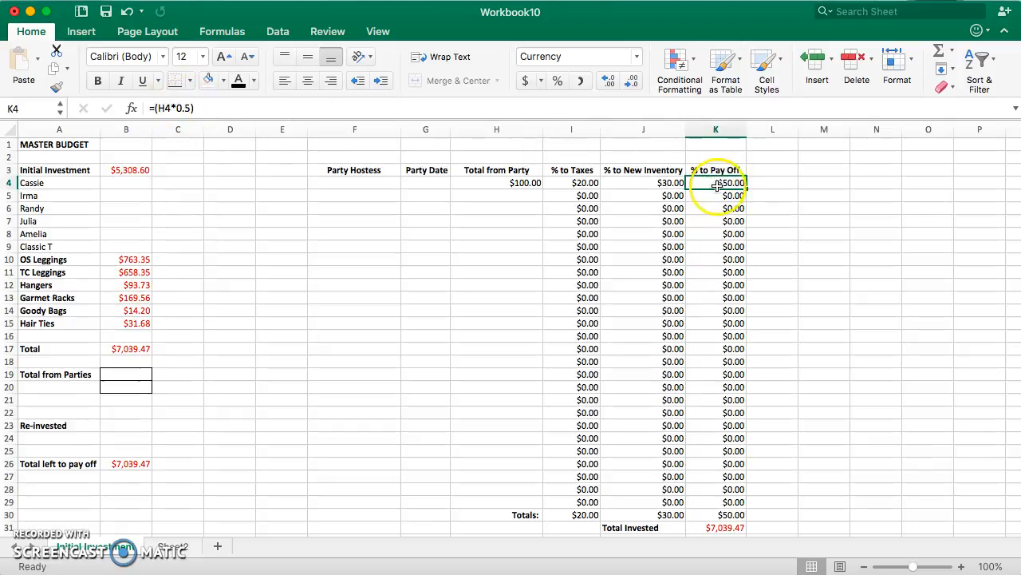
{"action": "left_click", "coordinate": [585, 184]}
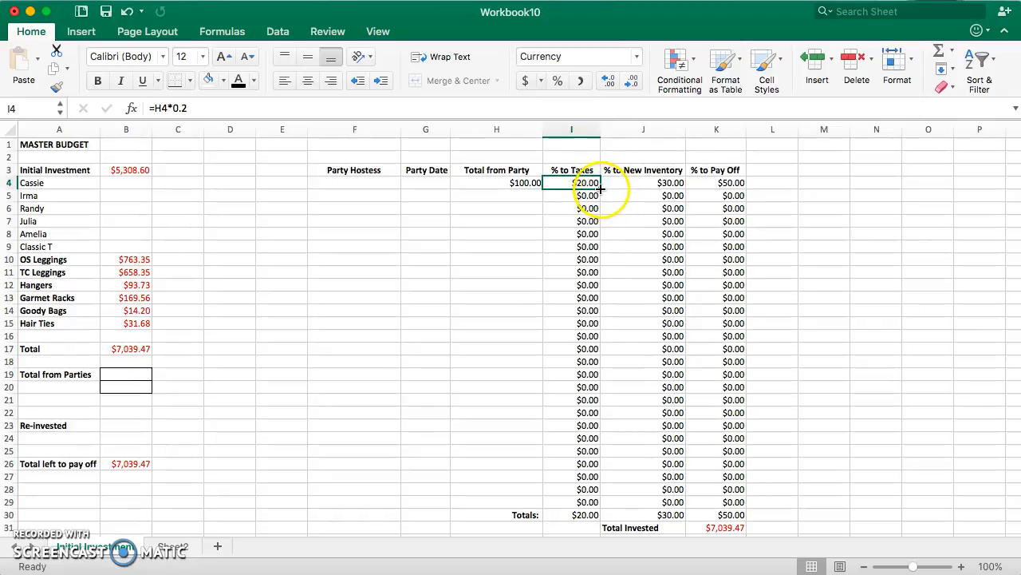
Fill the 20% tax formula from I4 down through I29
{"action": "left_click_drag", "start_coordinate": [600, 188], "coordinate": [589, 508]}
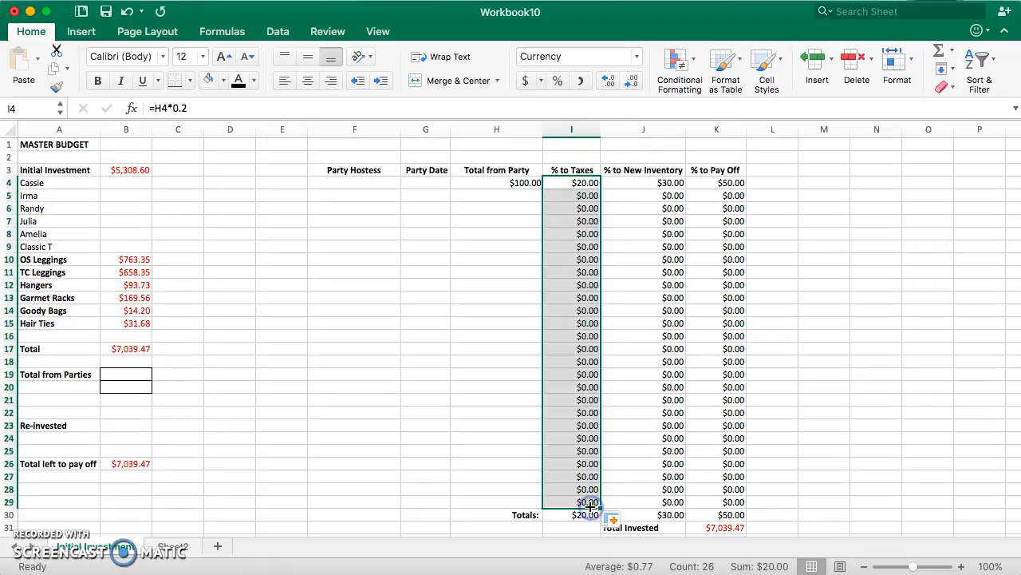
{"action": "left_click", "coordinate": [570, 261]}
{"action": "key", "text": "Up"}
{"action": "key", "text": "Up"}
{"action": "key", "text": "Up"}
{"action": "key", "text": "Up"}
{"action": "key", "text": "Up"}
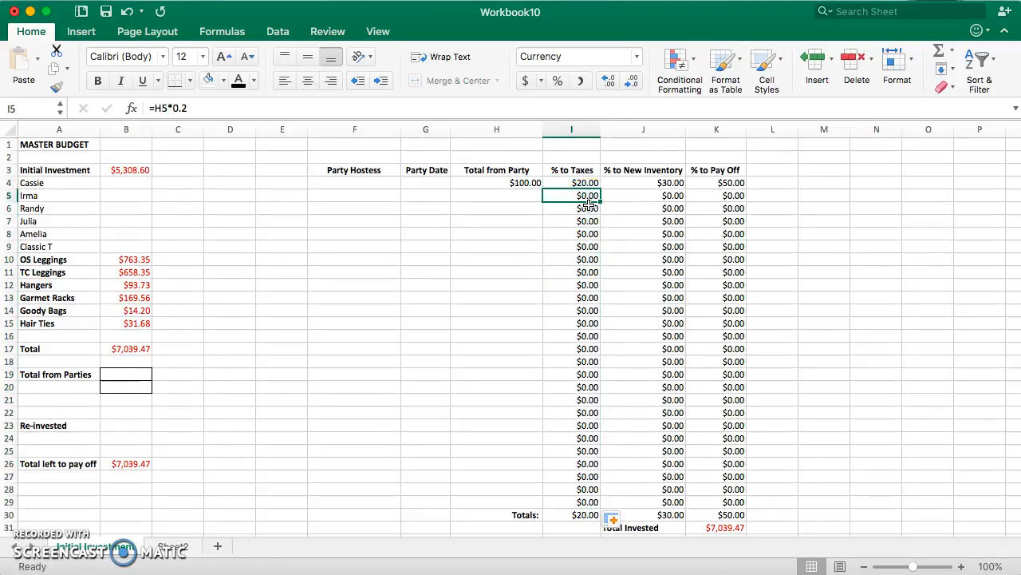
{"action": "key", "text": "Left"}
{"action": "key", "text": "Up"}
{"action": "key", "text": "Right"}
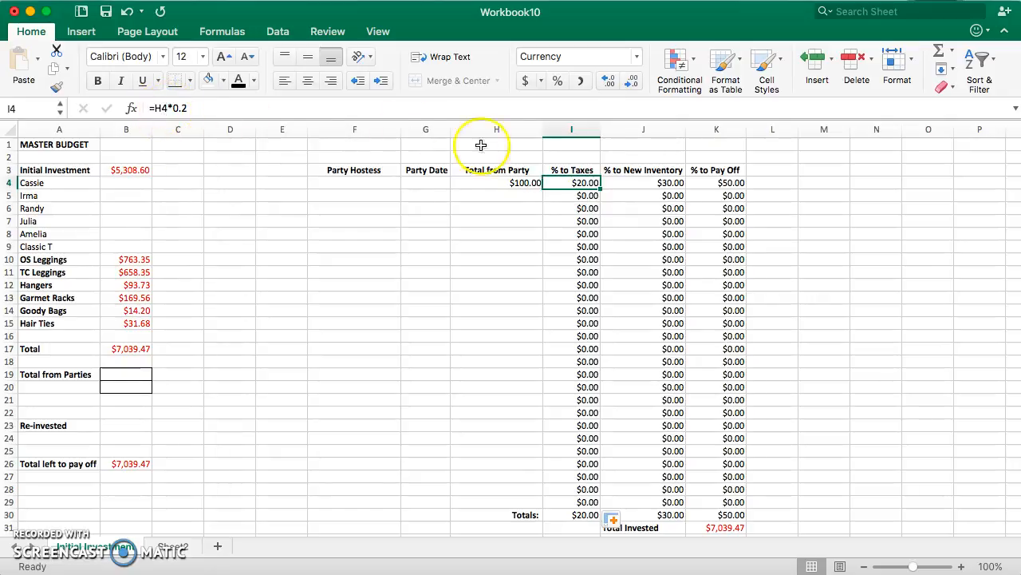
Verify the copied tax formulas in I5, I6 and I7 each reference their own row
{"action": "left_click", "coordinate": [591, 195]}
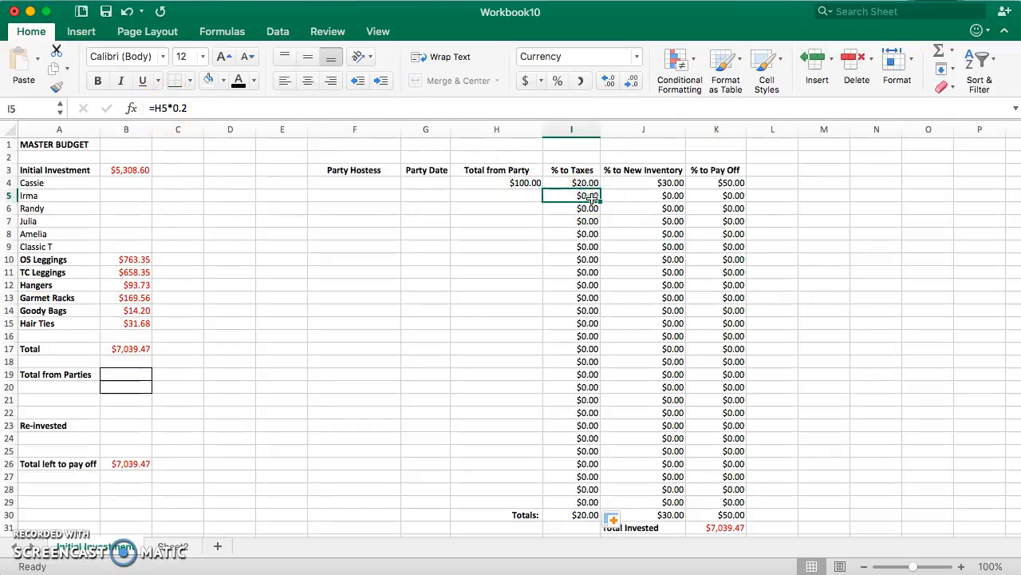
{"action": "left_click", "coordinate": [589, 207]}
{"action": "left_click", "coordinate": [588, 220]}
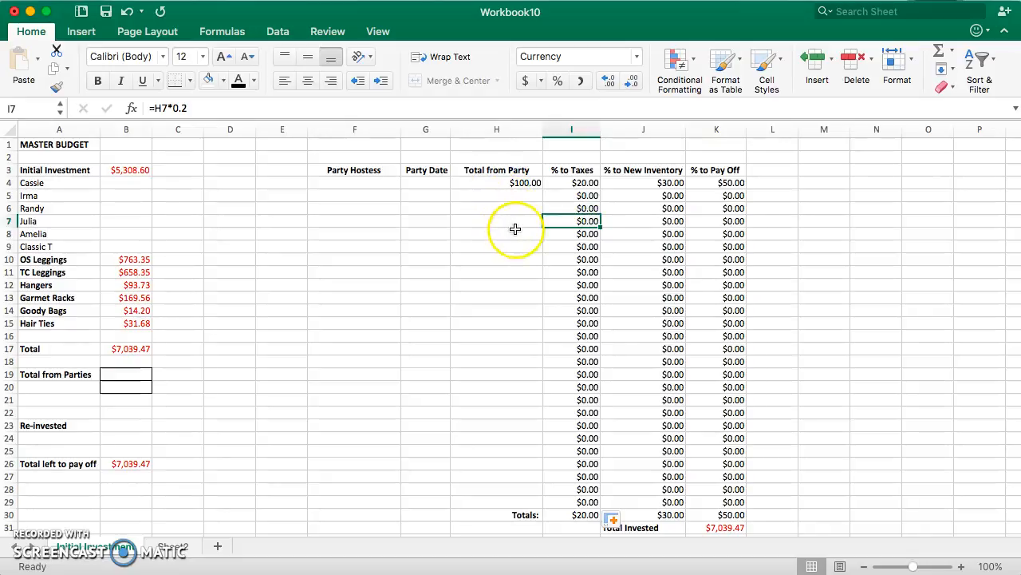
{"action": "left_click", "coordinate": [513, 197]}
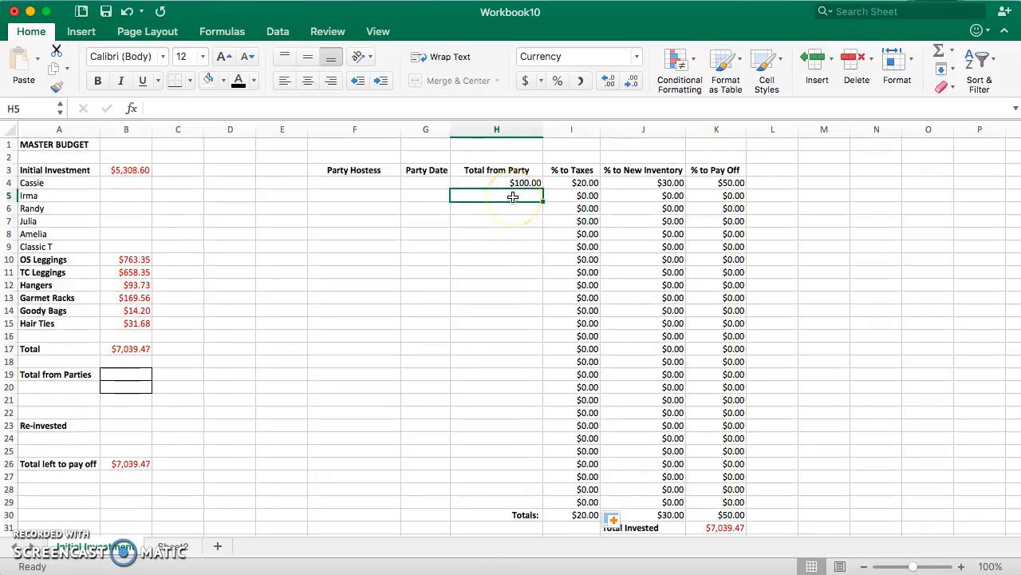
{"action": "type", "text": "239843"}
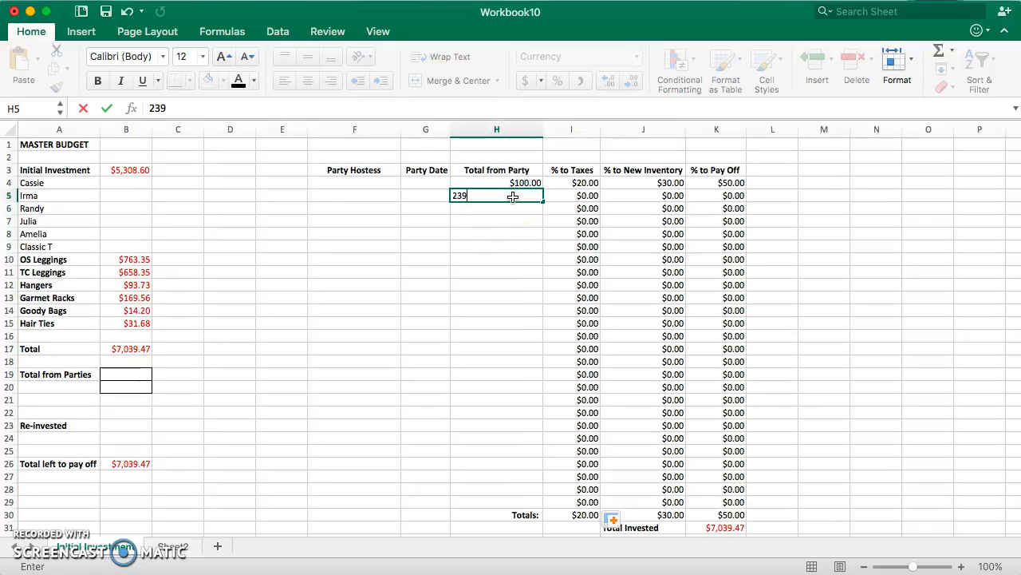
{"action": "key", "text": "Return"}
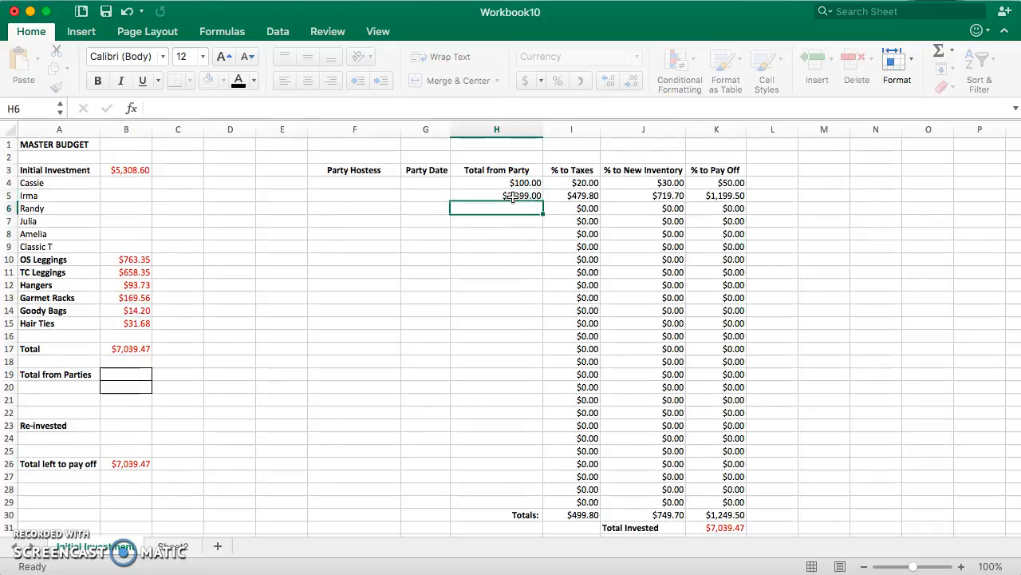
{"action": "type", "text": "1,000"}
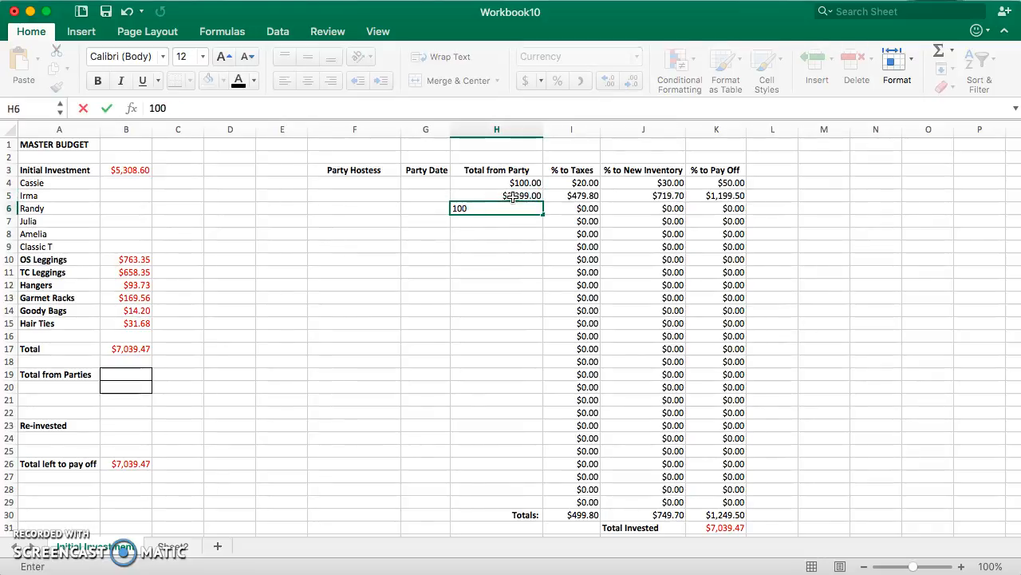
{"action": "key", "text": "Return"}
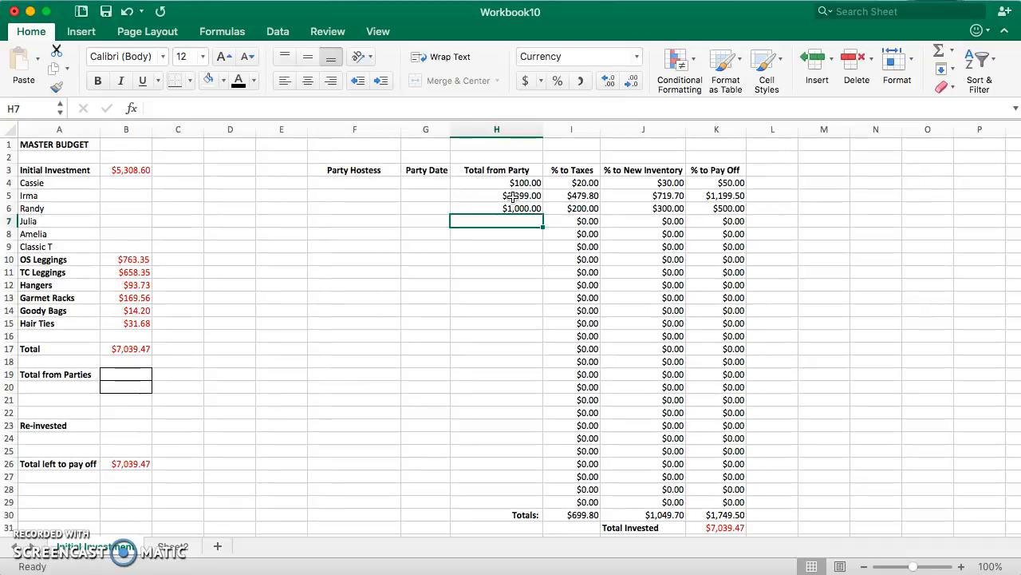
{"action": "scroll", "coordinate": [686, 303], "scroll_direction": "down", "scroll_amount": 5}
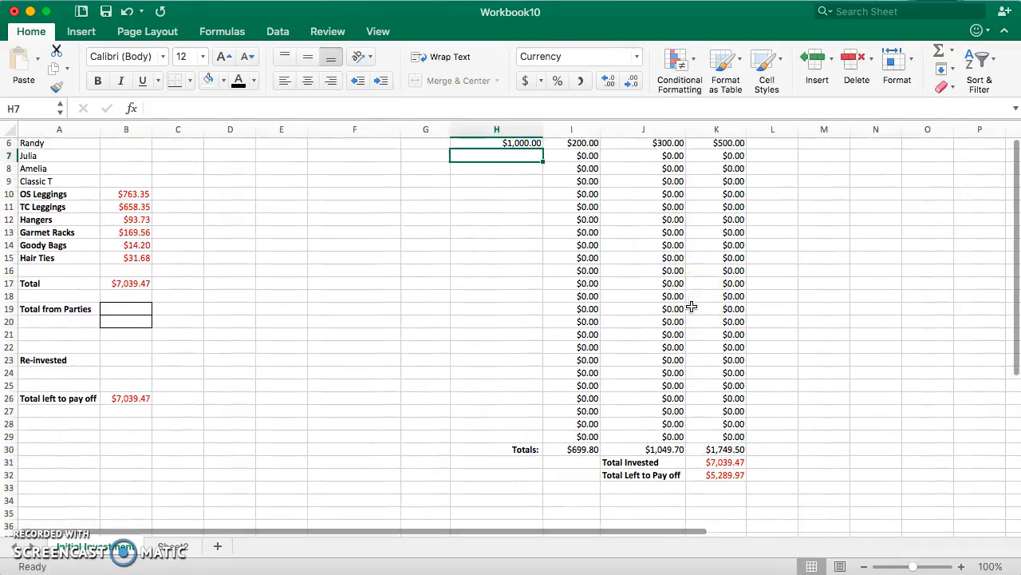
{"action": "scroll", "coordinate": [691, 306], "scroll_direction": "up", "scroll_amount": 2}
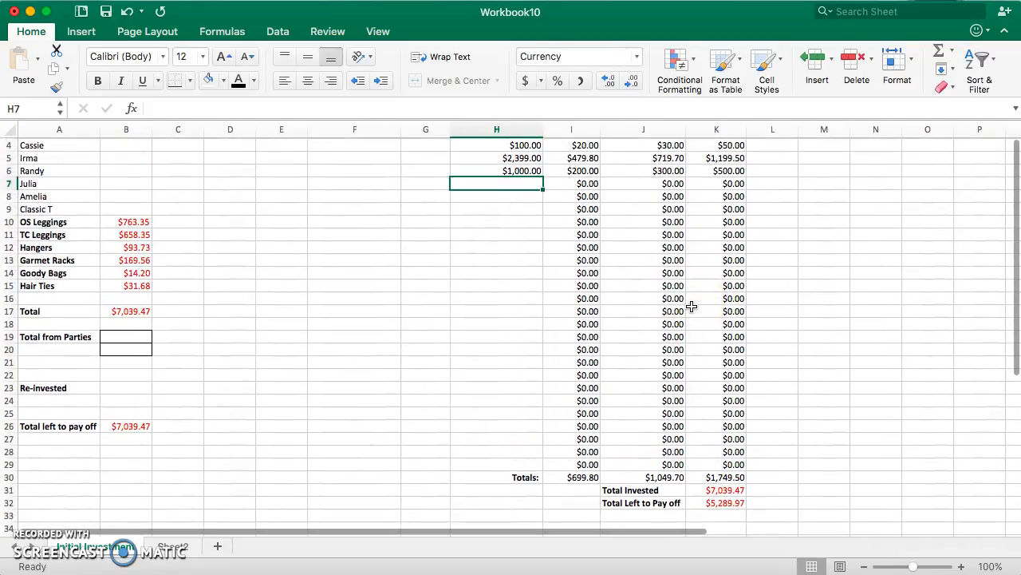
{"action": "left_click", "coordinate": [727, 502]}
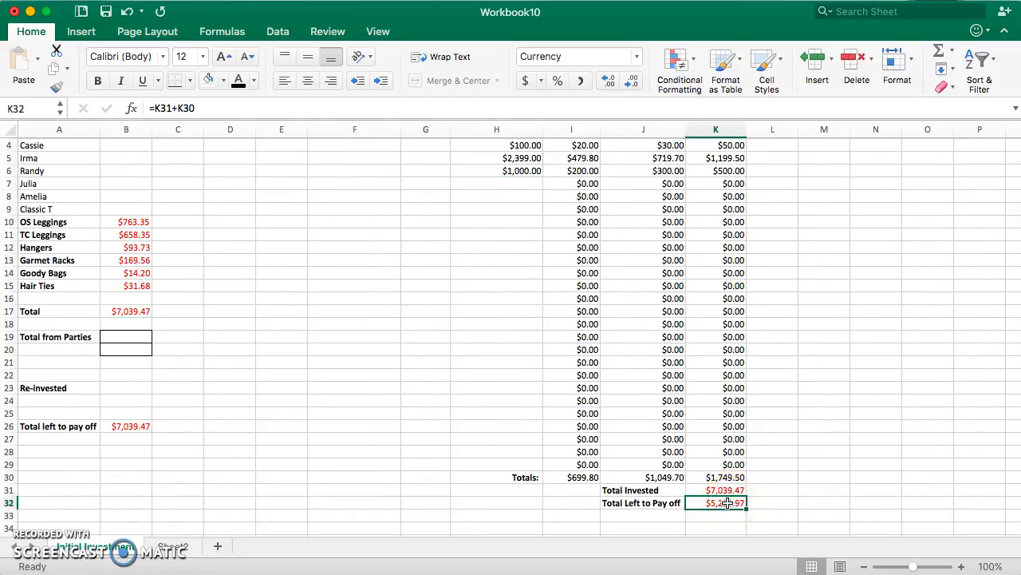
{"action": "left_click", "coordinate": [735, 498]}
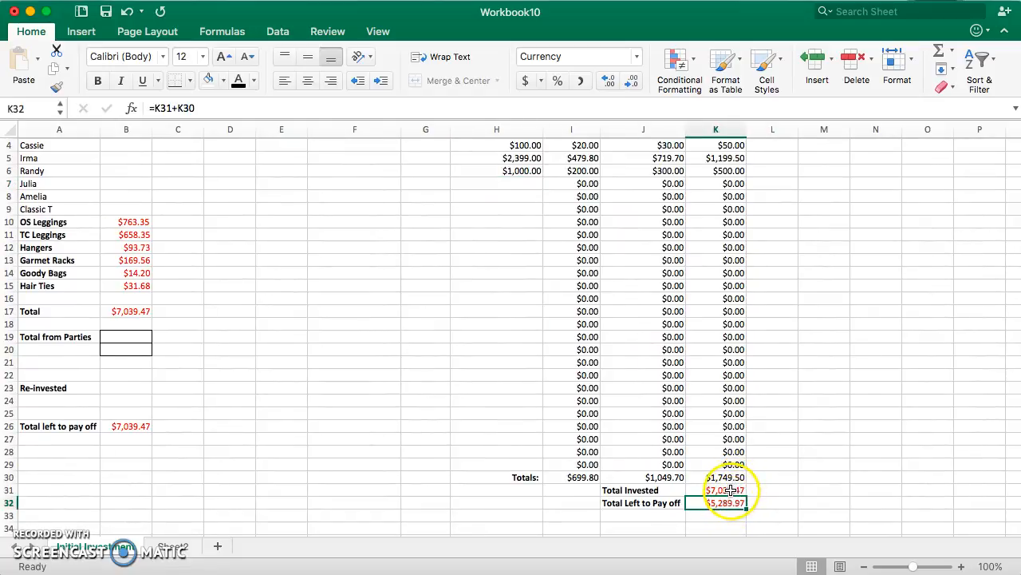
{"action": "left_click", "coordinate": [731, 490]}
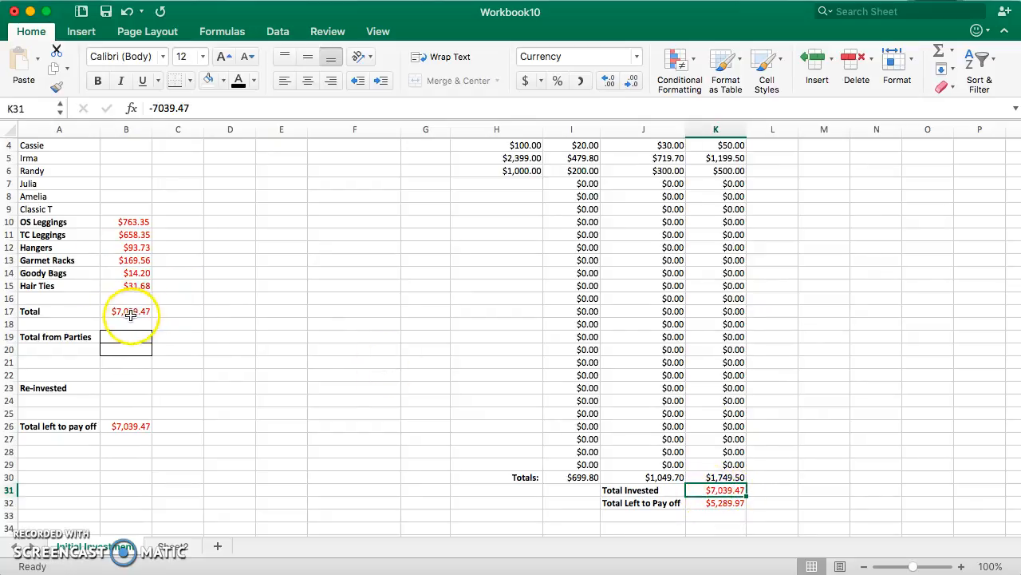
{"action": "left_click", "coordinate": [726, 503]}
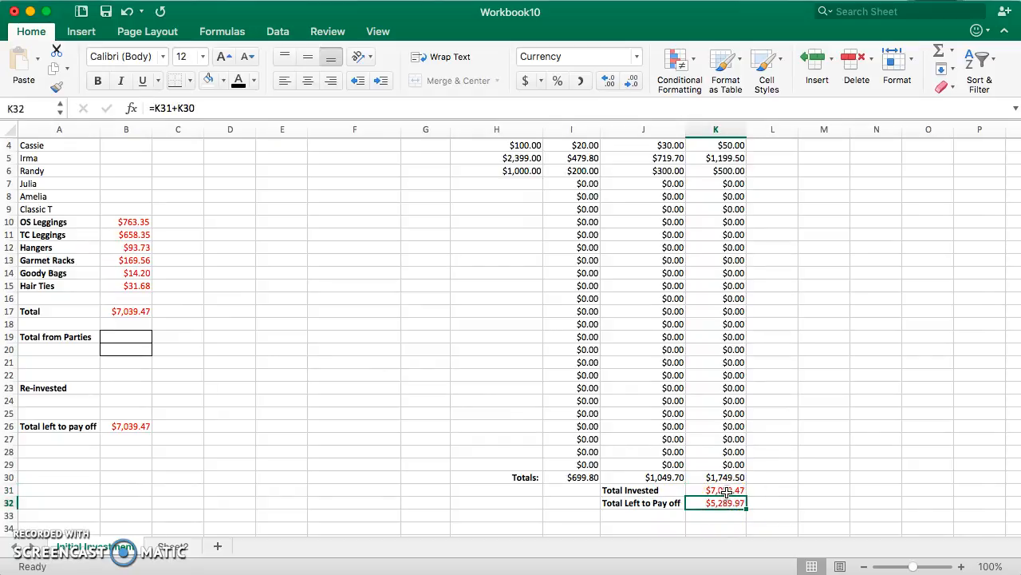
{"action": "left_click", "coordinate": [726, 491]}
{"action": "left_click", "coordinate": [729, 477]}
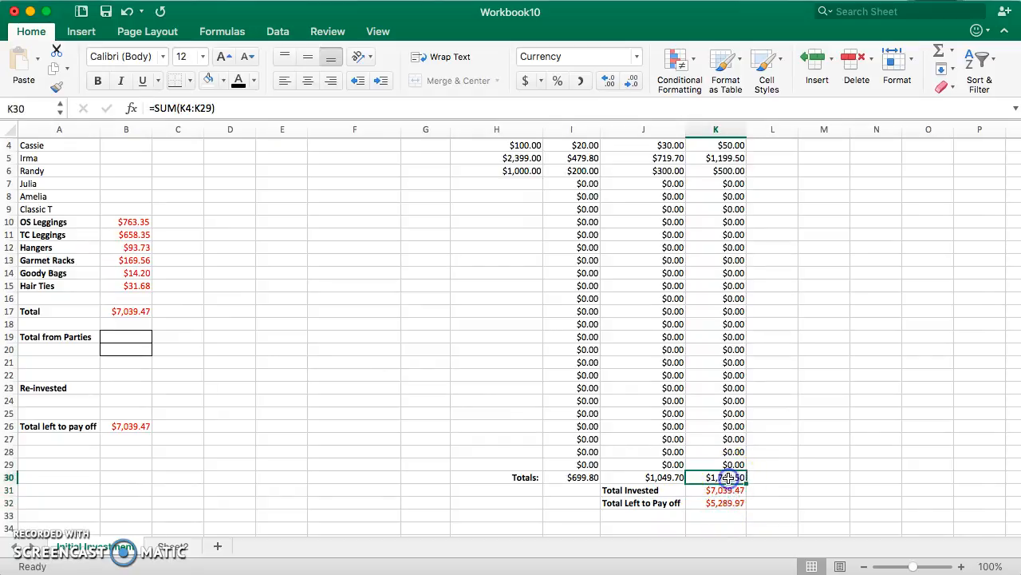
{"action": "scroll", "coordinate": [747, 311], "scroll_direction": "up", "scroll_amount": 3}
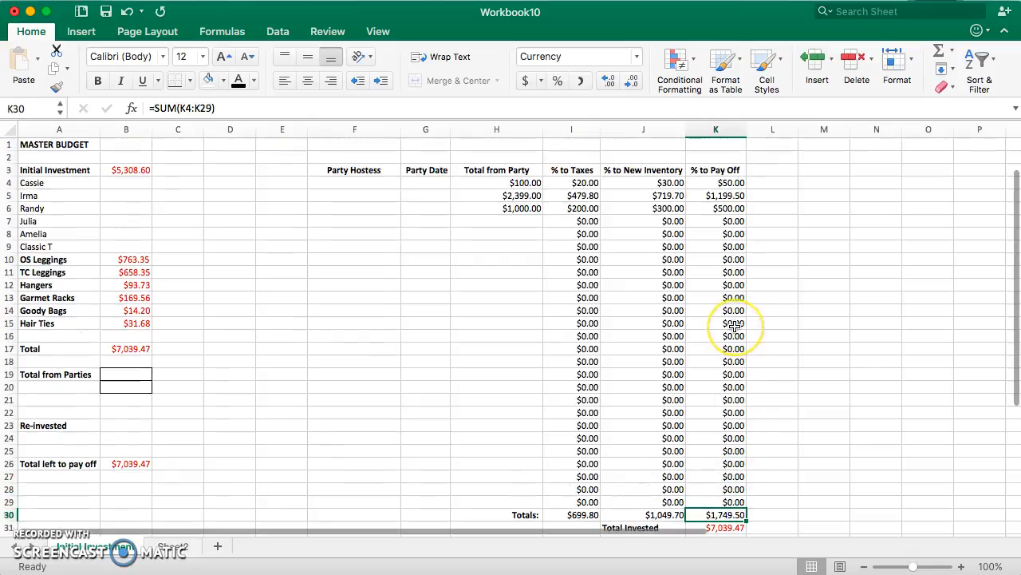
{"action": "scroll", "coordinate": [735, 325], "scroll_direction": "down", "scroll_amount": 2}
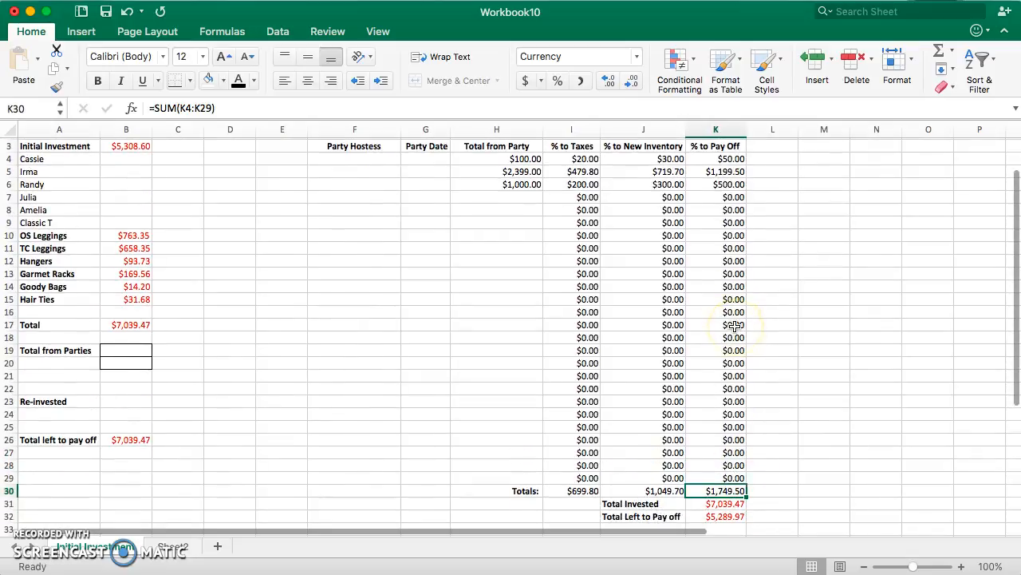
{"action": "left_click", "coordinate": [731, 503]}
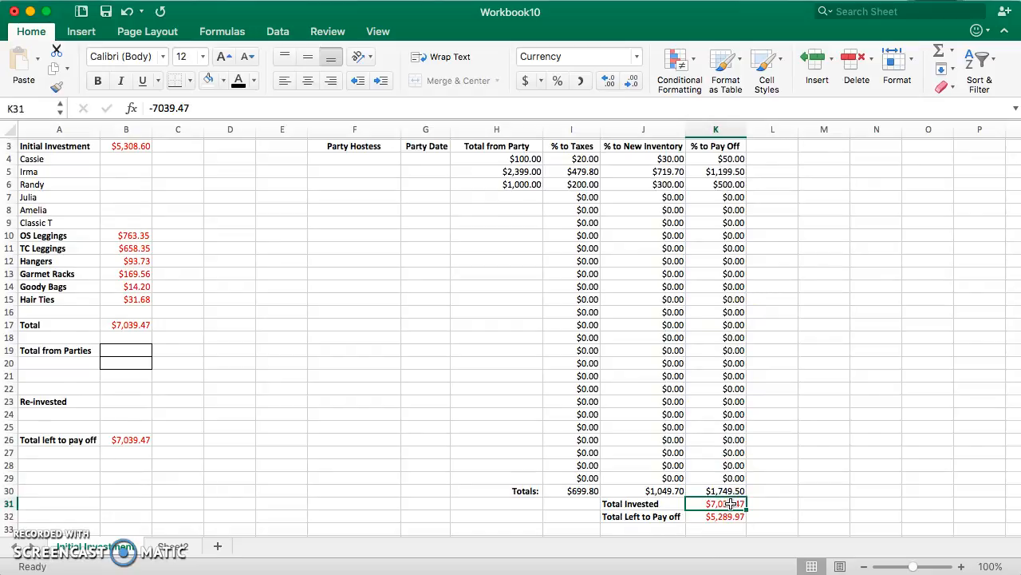
{"action": "right_click", "coordinate": [728, 503]}
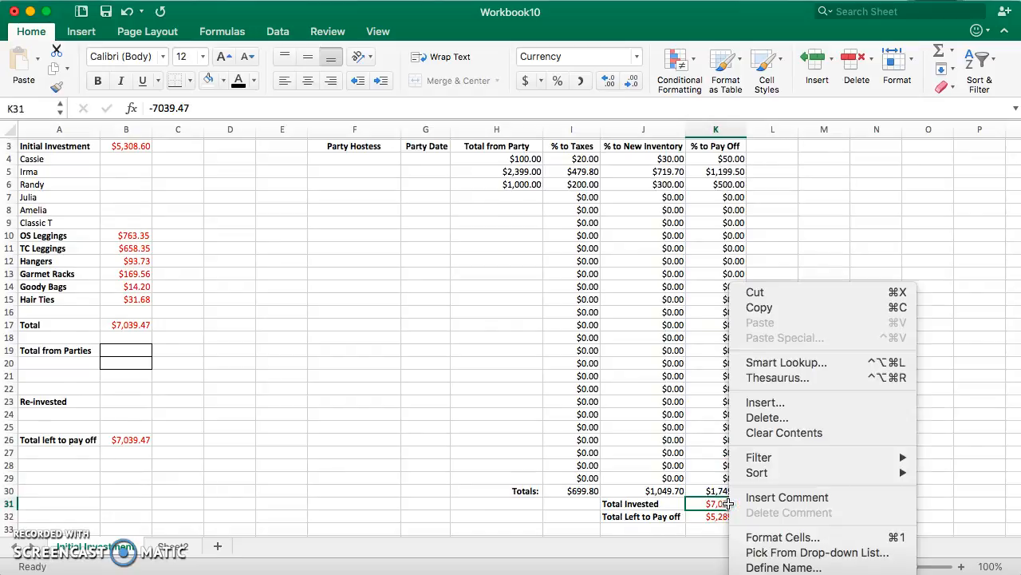
{"action": "left_click", "coordinate": [765, 537]}
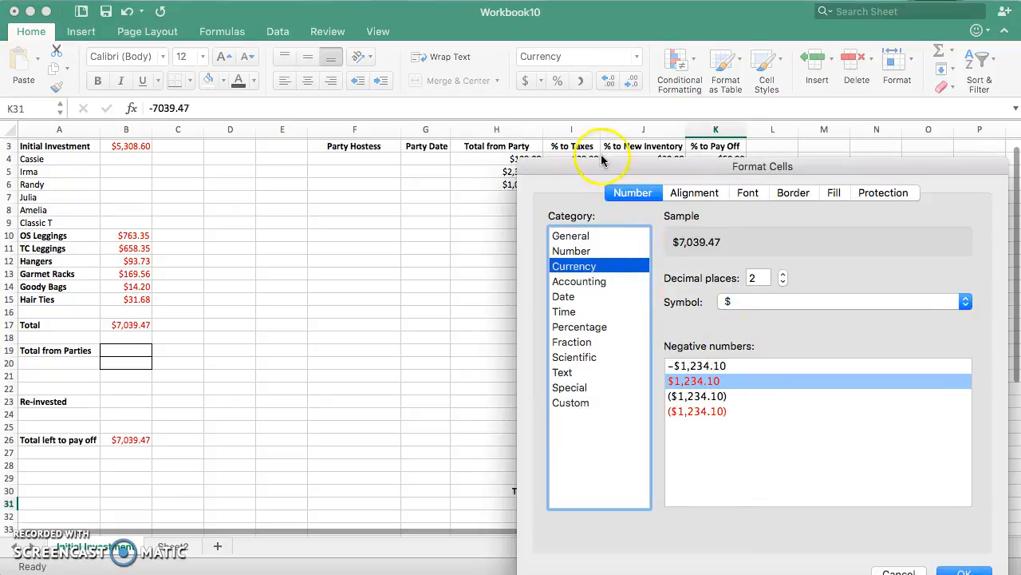
{"action": "left_click_drag", "start_coordinate": [600, 161], "coordinate": [423, 59]}
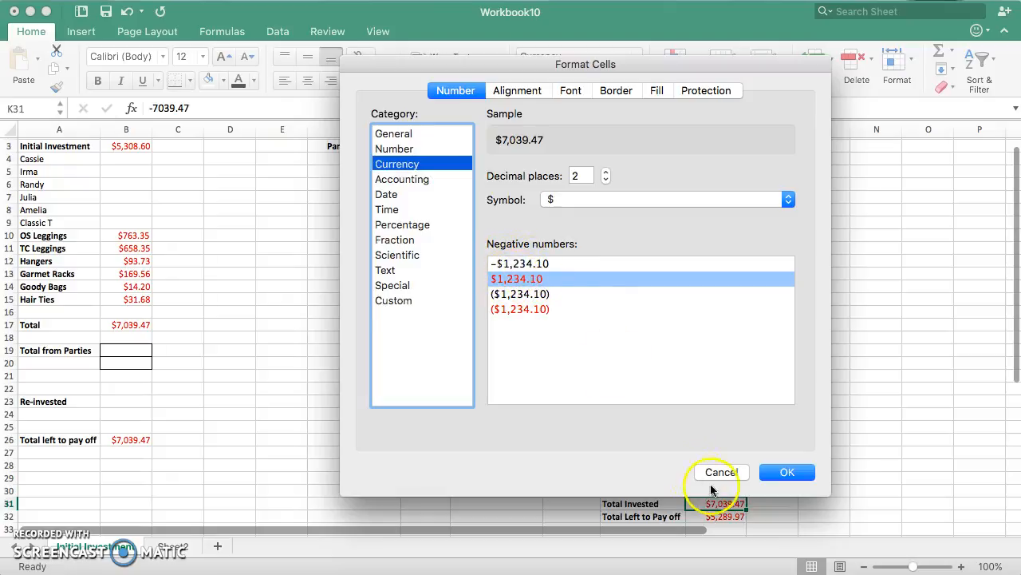
{"action": "left_click", "coordinate": [780, 474]}
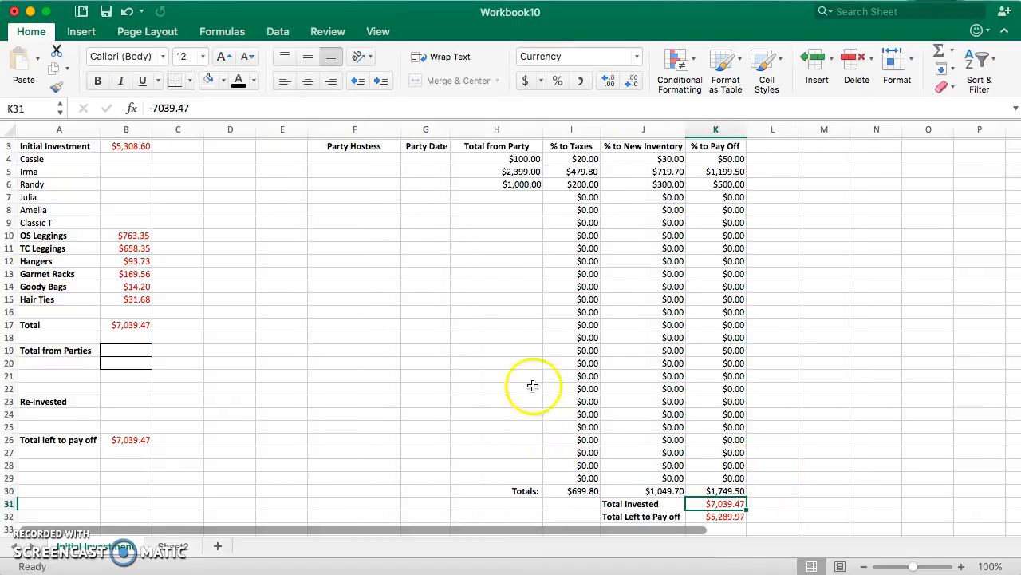
{"action": "left_click", "coordinate": [514, 197]}
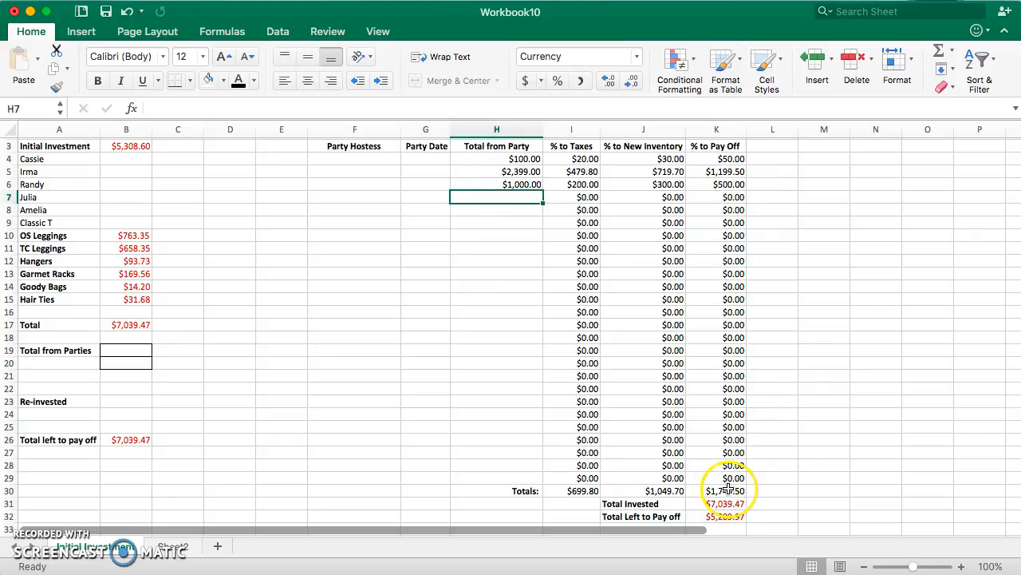
Switch to the blank Sheet2 and rename its tab to Month 3.3.16
{"action": "left_click", "coordinate": [173, 548]}
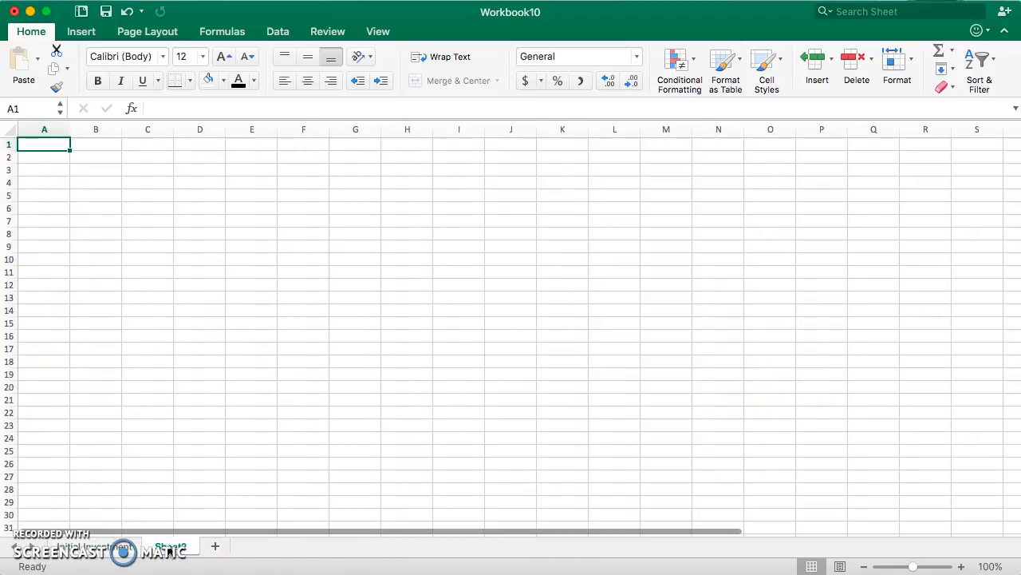
{"action": "right_click", "coordinate": [169, 551]}
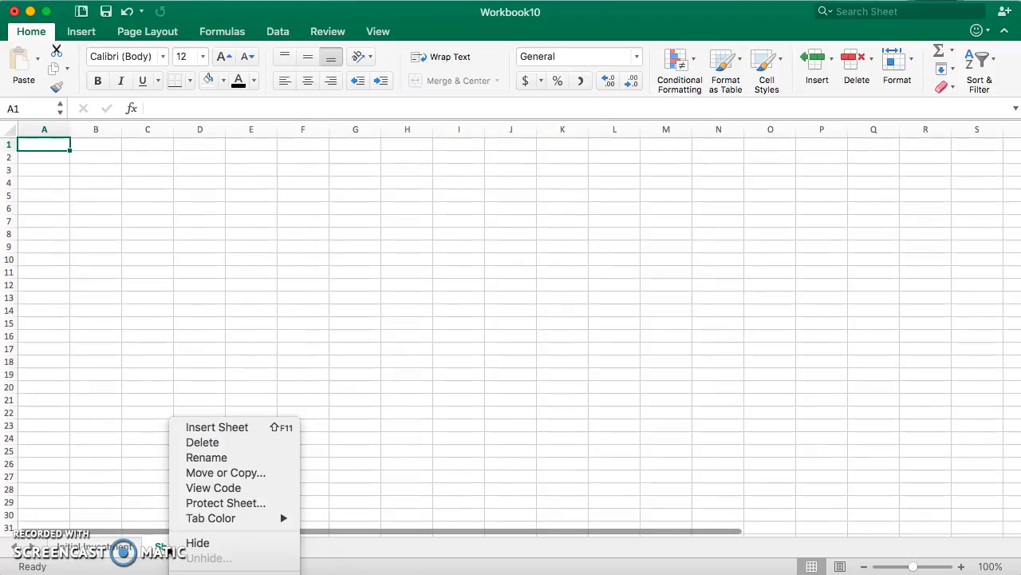
{"action": "left_click", "coordinate": [161, 549]}
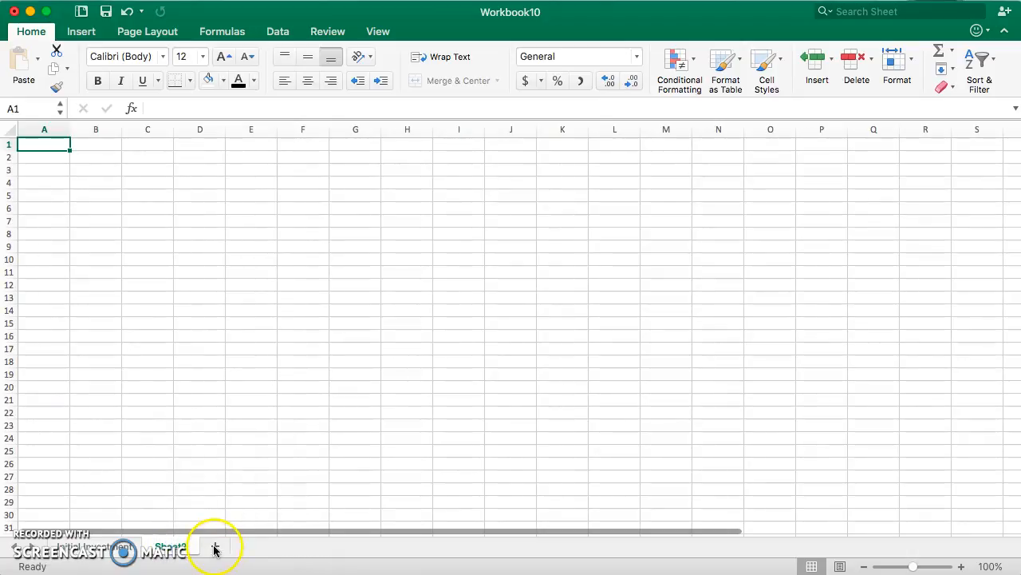
{"action": "right_click", "coordinate": [169, 551]}
{"action": "left_click", "coordinate": [227, 459]}
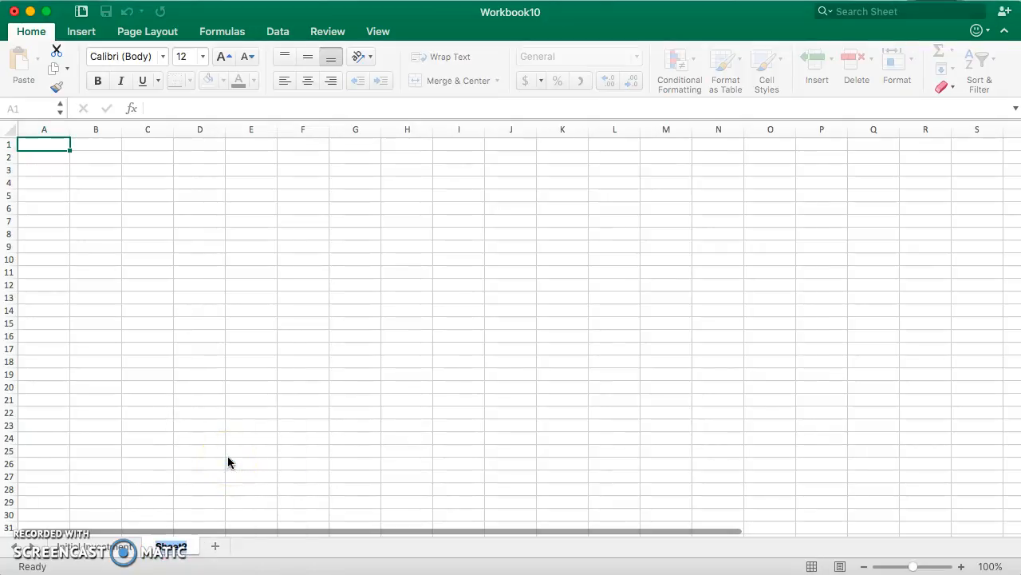
{"action": "type", "text": "Marc"}
{"action": "key", "text": "BackSpace"}
{"action": "key", "text": "BackSpace"}
{"action": "key", "text": "BackSpace"}
{"action": "type", "text": "Smith"}
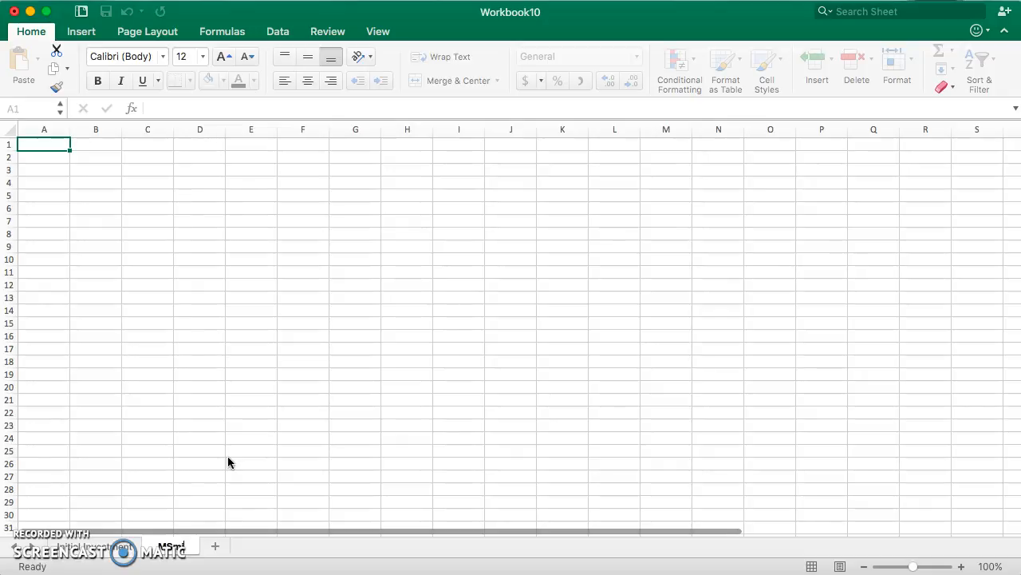
{"action": "type", "text": " 3.3.16"}
{"action": "left_click", "coordinate": [261, 438]}
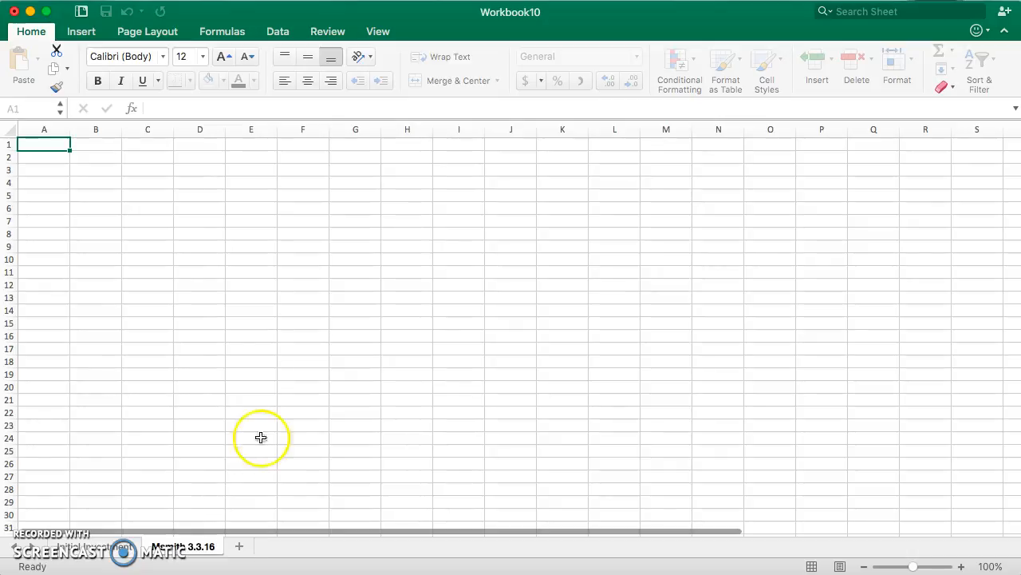
{"action": "left_click", "coordinate": [11, 128]}
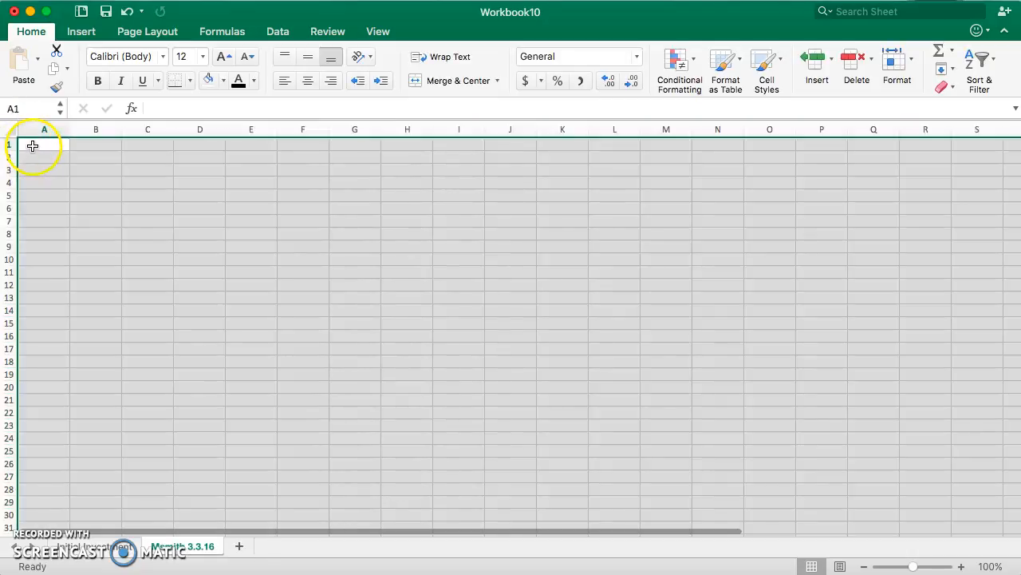
Paste the copied party order sheet into the blank Workbook10 sheet
{"action": "left_click", "coordinate": [32, 146]}
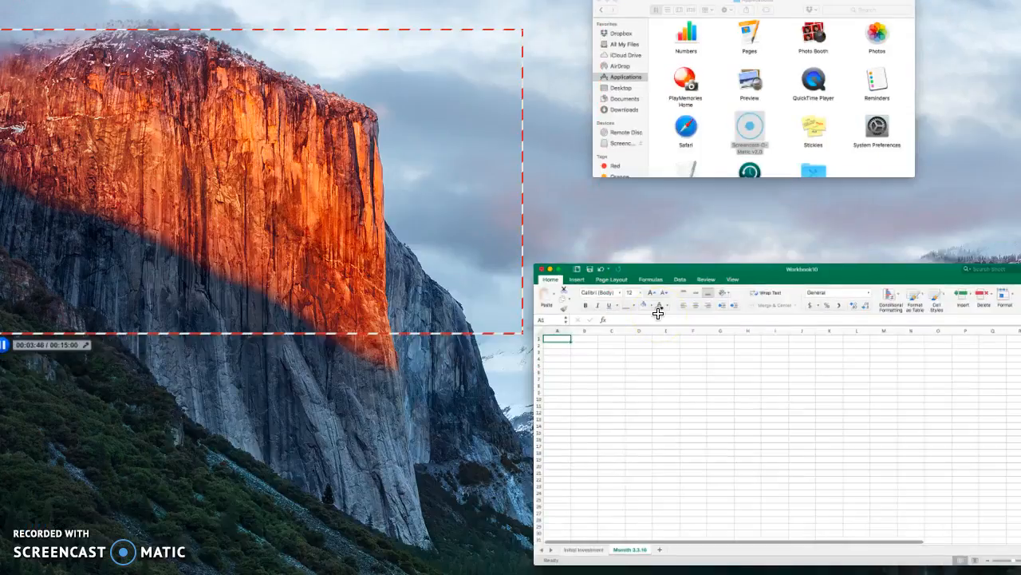
{"action": "left_click", "coordinate": [599, 342]}
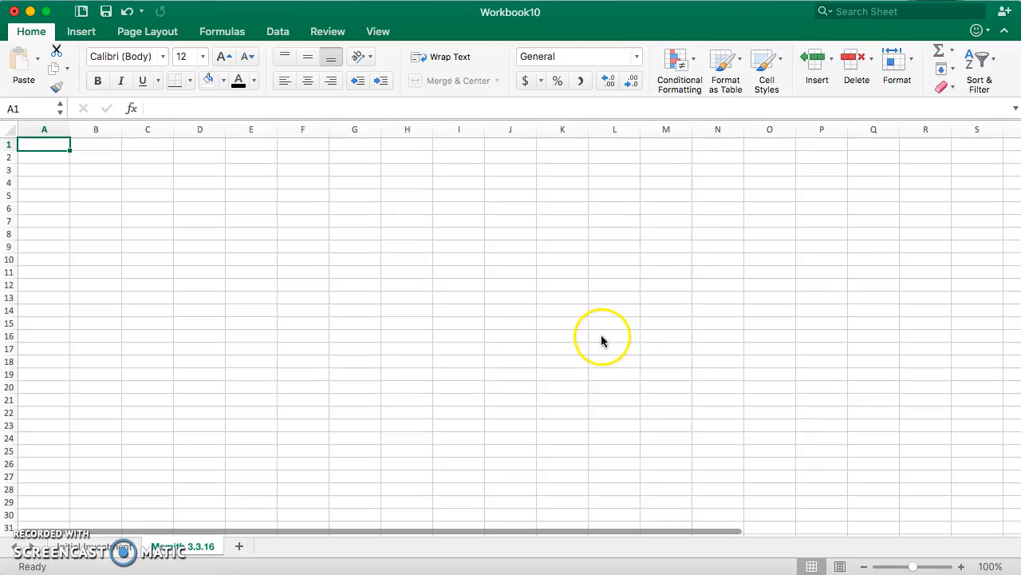
{"action": "left_click", "coordinate": [990, 573]}
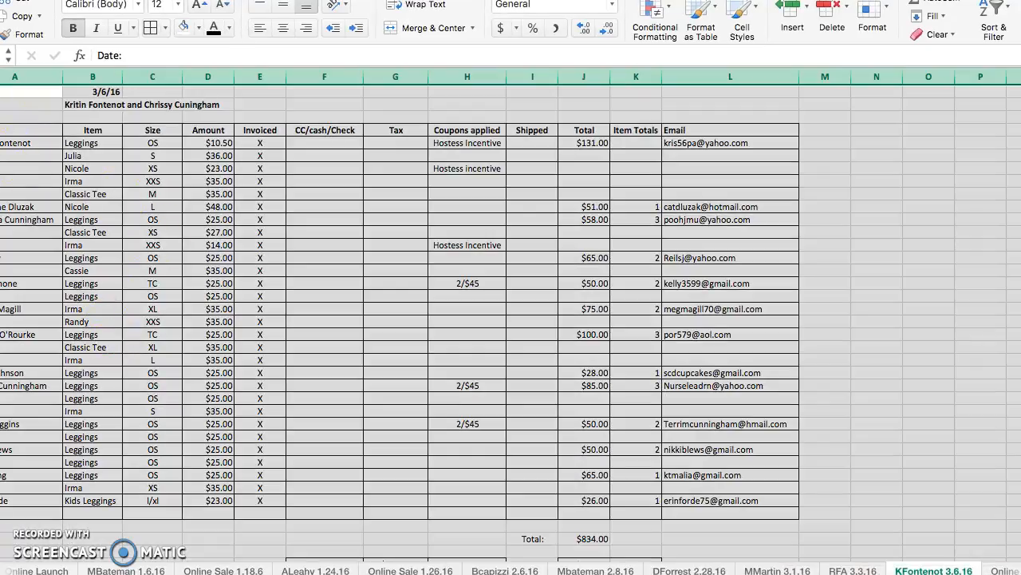
{"action": "key", "text": "ctrl+Up"}
{"action": "left_click", "coordinate": [559, 359]}
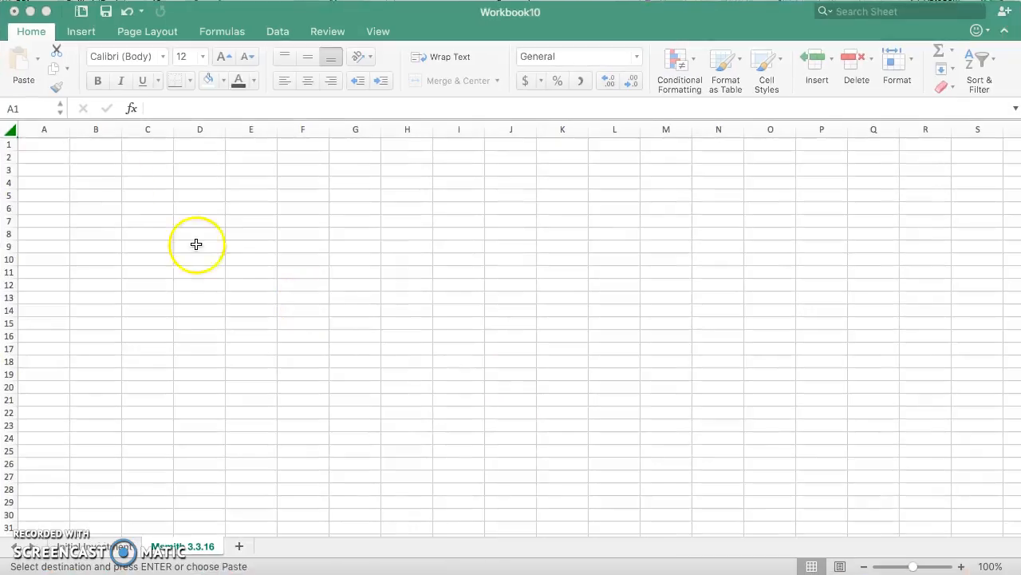
{"action": "left_click", "coordinate": [12, 130]}
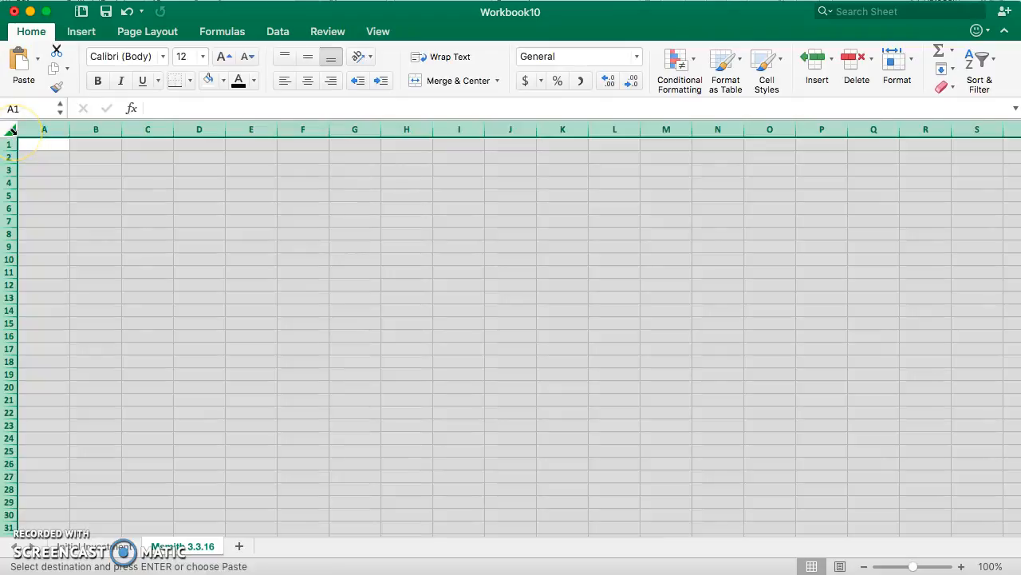
{"action": "key", "text": "super+v"}
Clear the contents of the old order rows A5:L31, keeping headers and borders
{"action": "left_click_drag", "start_coordinate": [60, 196], "coordinate": [199, 196]}
{"action": "left_click_drag", "start_coordinate": [532, 216], "coordinate": [766, 531]}
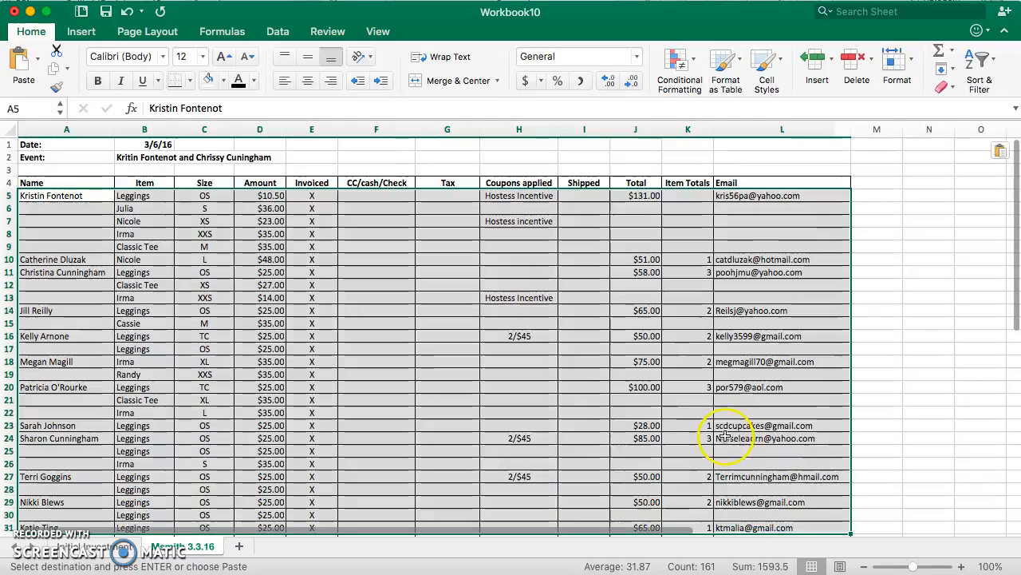
{"action": "right_click", "coordinate": [643, 359]}
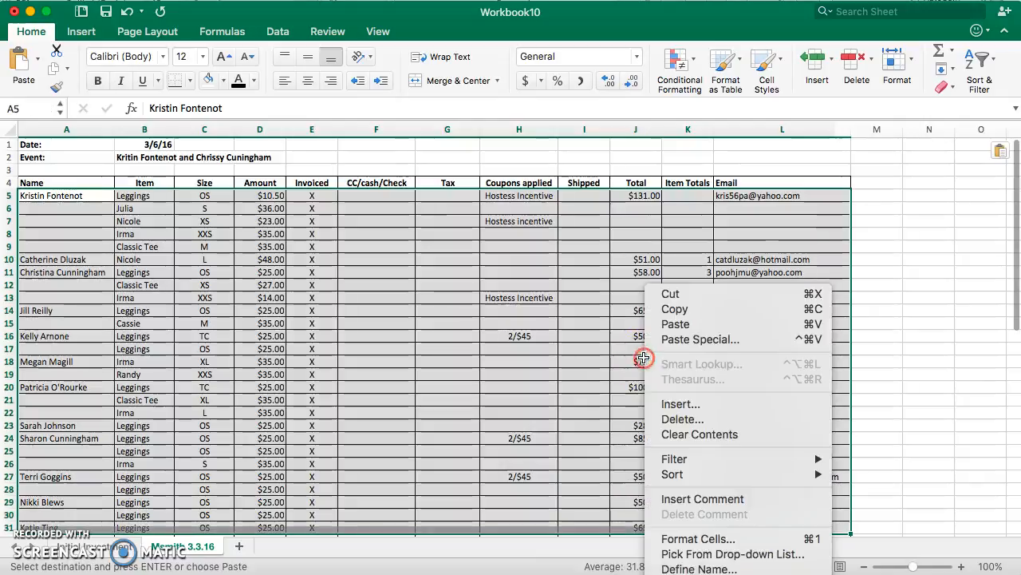
{"action": "left_click", "coordinate": [699, 434]}
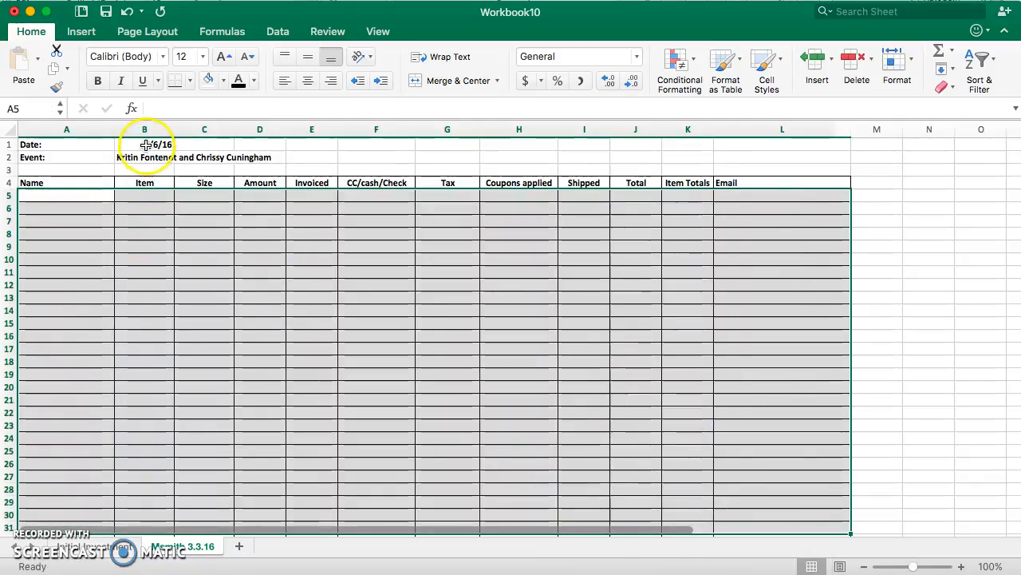
{"action": "left_click", "coordinate": [145, 144]}
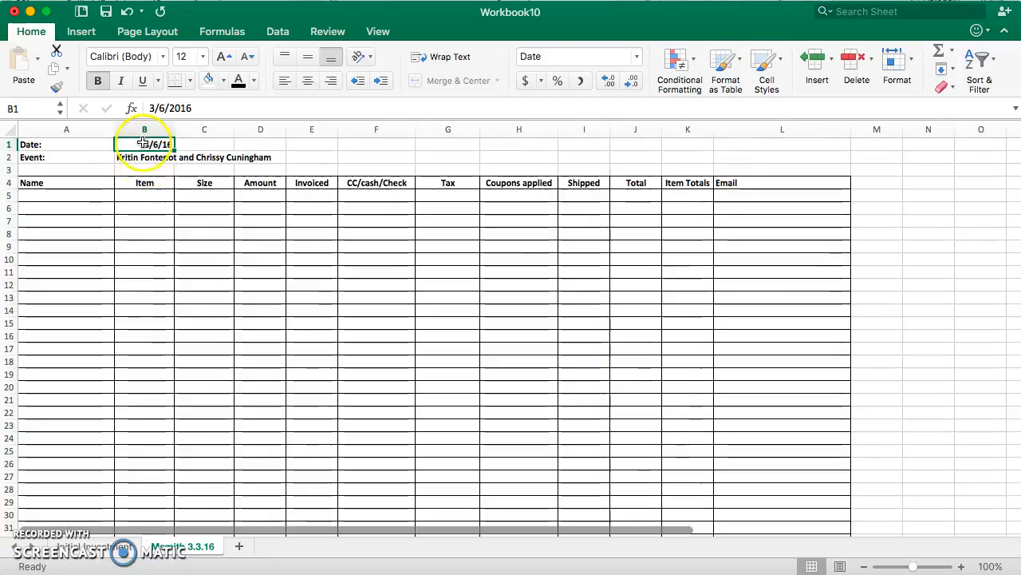
Replace the event in B2 with the new host's online party
{"action": "left_click", "coordinate": [148, 155]}
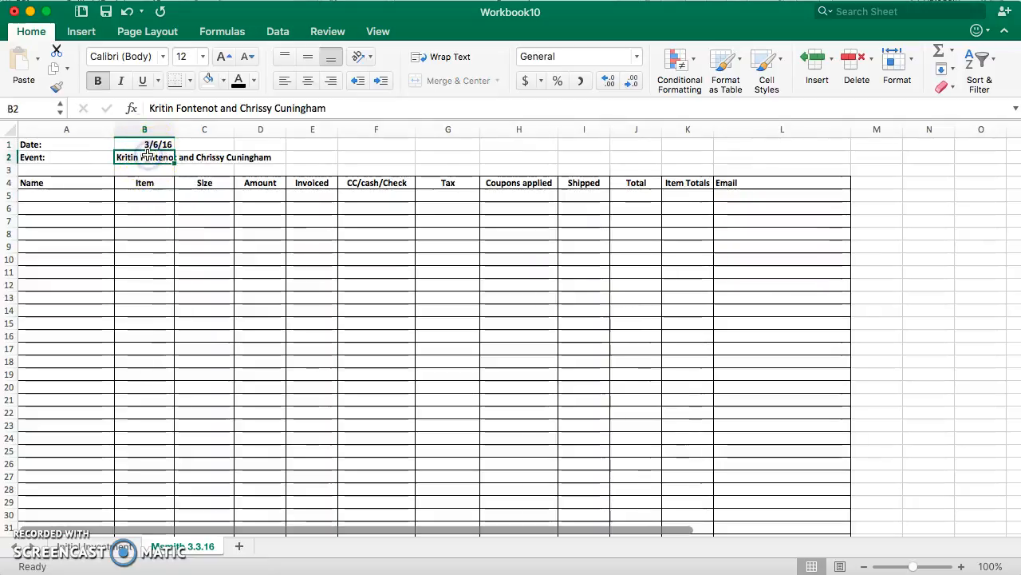
{"action": "key", "text": "Delete"}
{"action": "type", "text": "Mary Smith"}
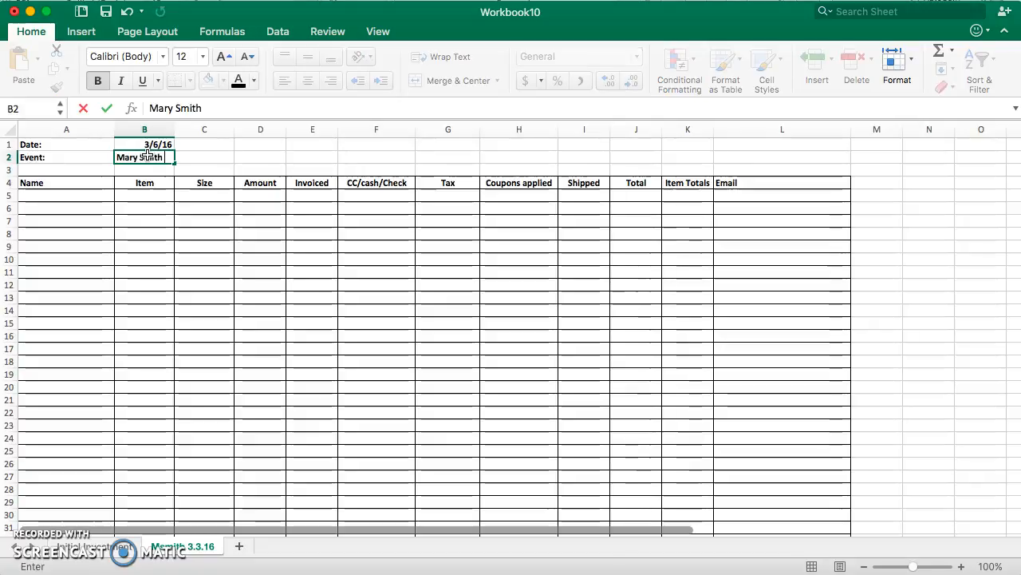
{"action": "type", "text": " Party"}
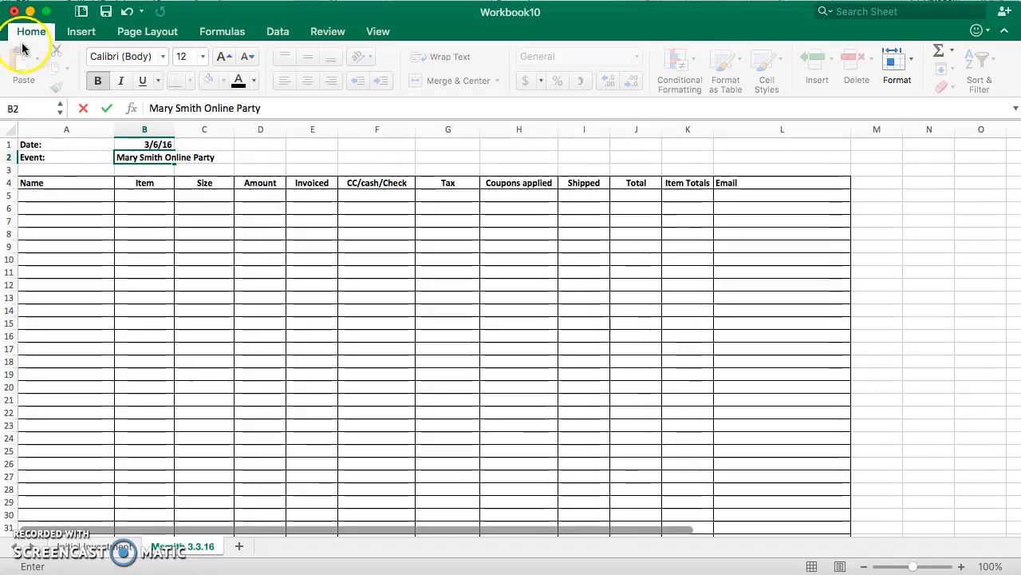
{"action": "left_click", "coordinate": [51, 195]}
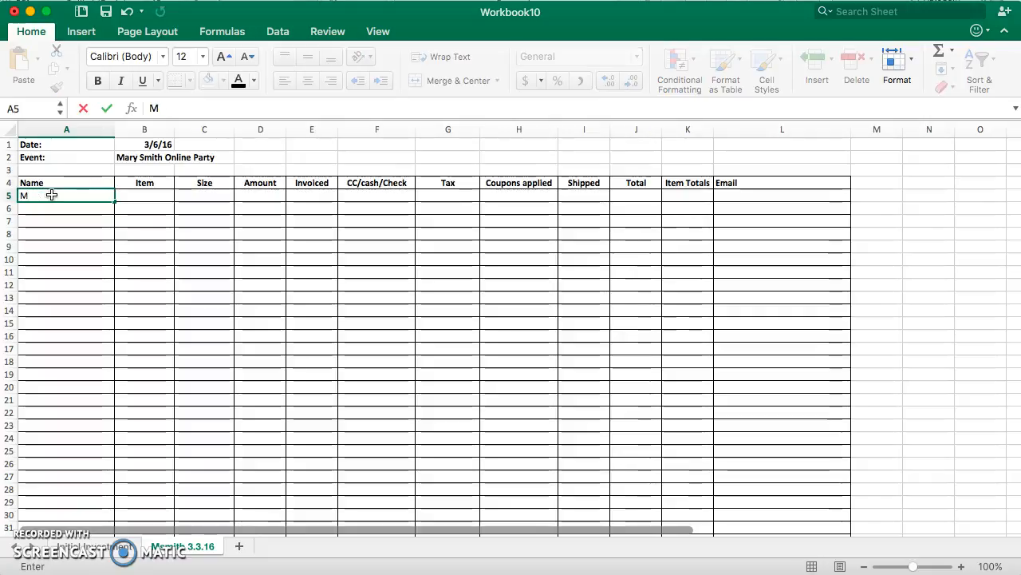
Log the first order in row 5: customer's name, item Nicole, size L, $48.00
{"action": "type", "text": "Mith"}
{"action": "key", "text": "BackSpace"}
{"action": "key", "text": "BackSpace"}
{"action": "key", "text": "BackSpace"}
{"action": "key", "text": "Tab"}
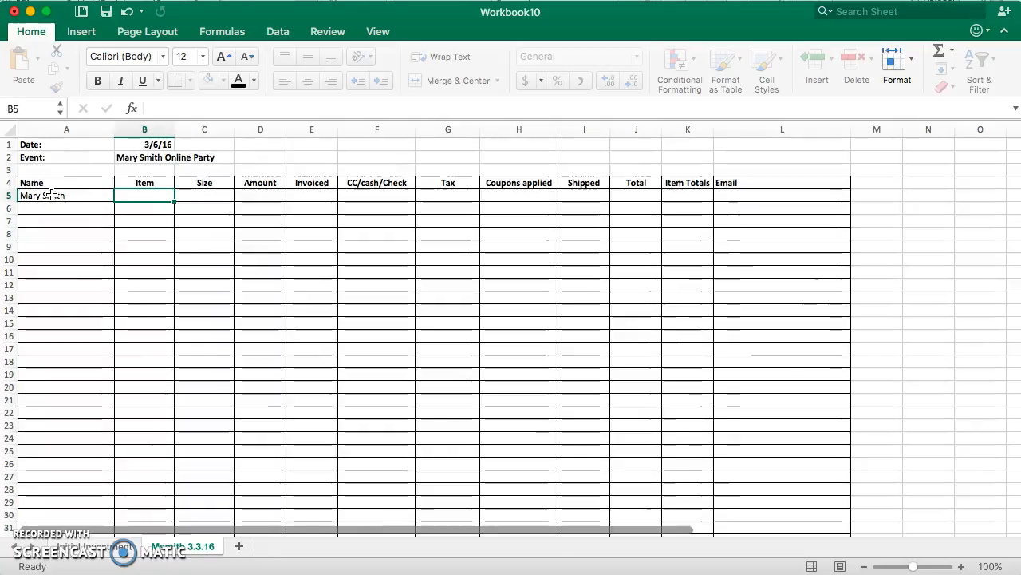
{"action": "type", "text": "Nicole"}
{"action": "key", "text": "Tab"}
{"action": "type", "text": "L"}
{"action": "key", "text": "Tab"}
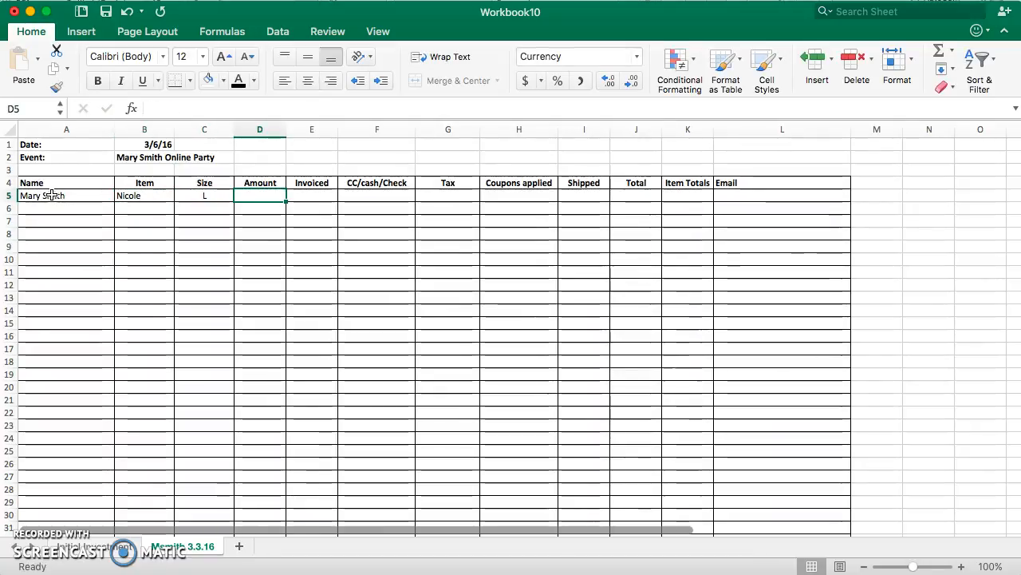
{"action": "type", "text": "48"}
{"action": "key", "text": "Tab"}
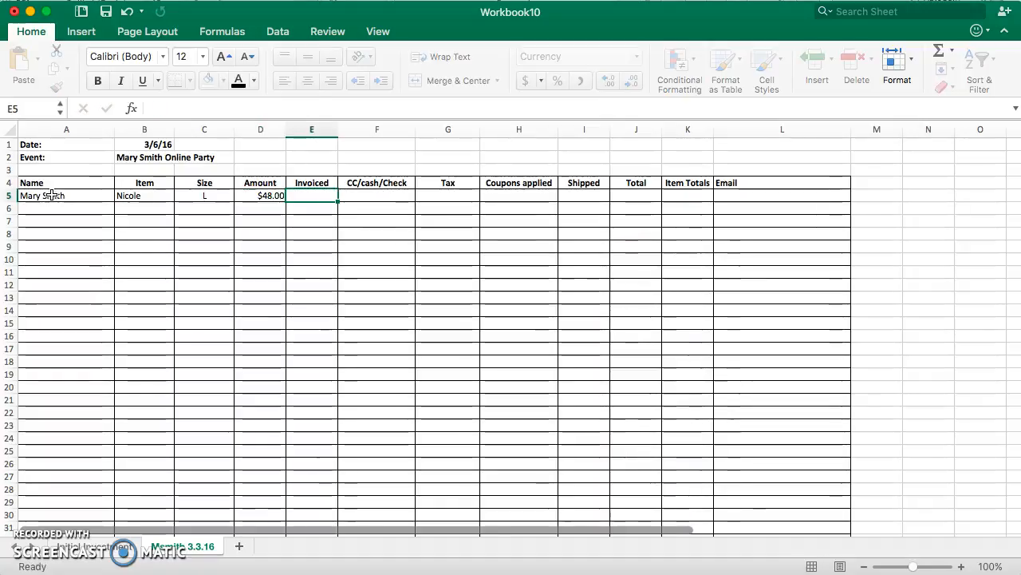
{"action": "key", "text": "Tab"}
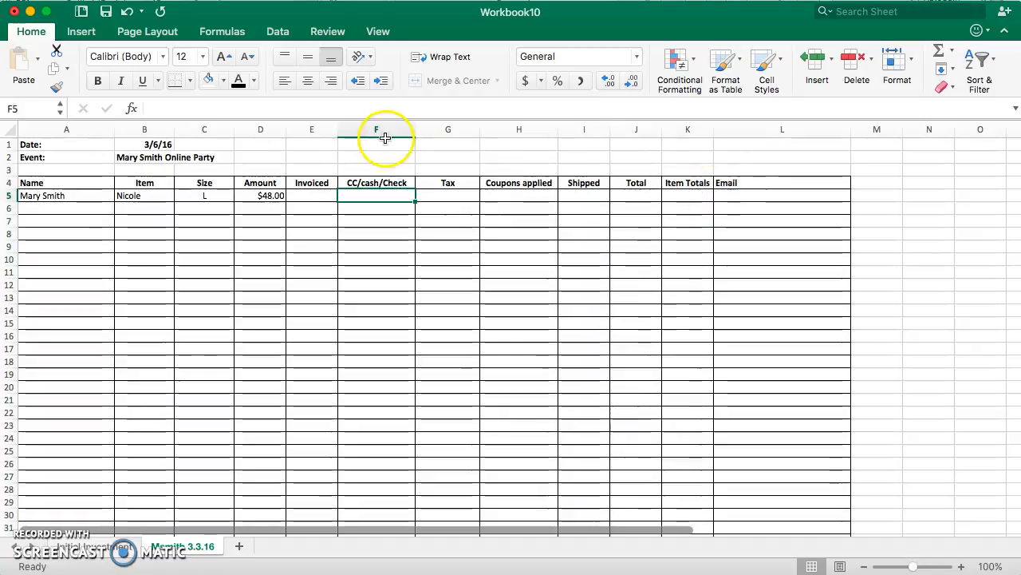
Paste the complete 3/6/16 party sheet into Workbook10 and review the orders through row 33
{"action": "left_click", "coordinate": [6, 129]}
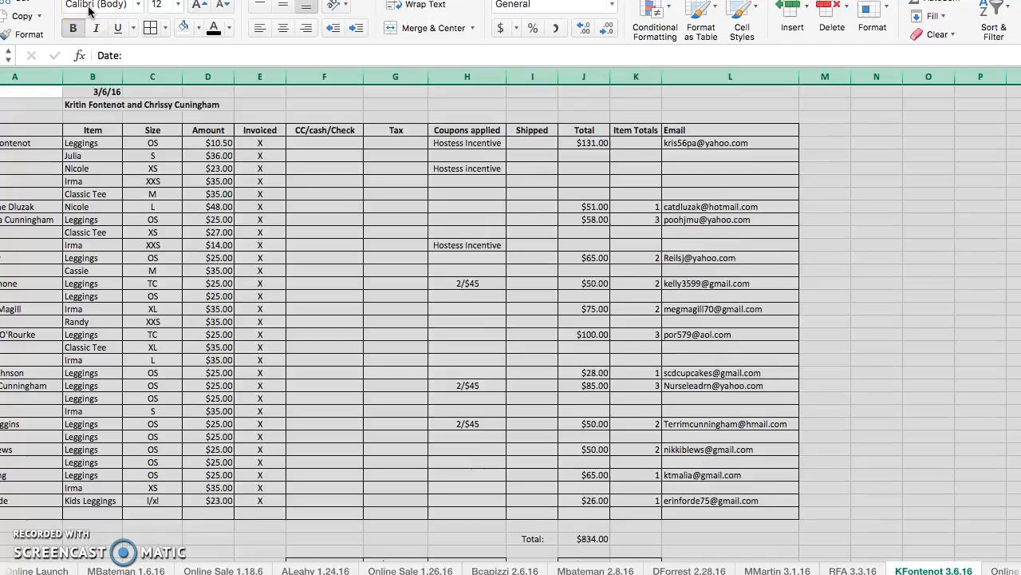
{"action": "key", "text": "ctrl+Up"}
{"action": "left_click", "coordinate": [714, 431]}
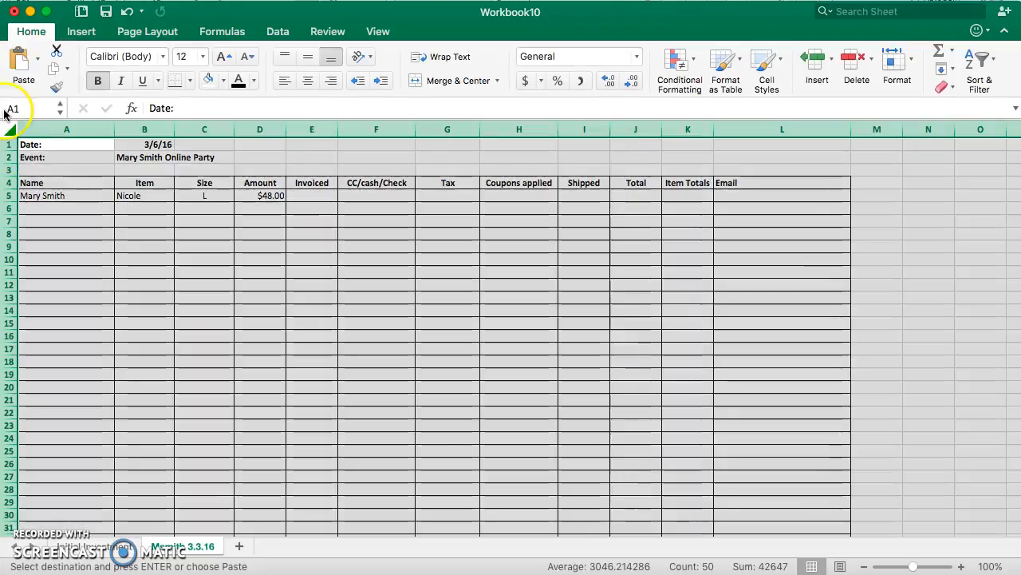
{"action": "key", "text": "super+v"}
{"action": "left_click", "coordinate": [351, 283]}
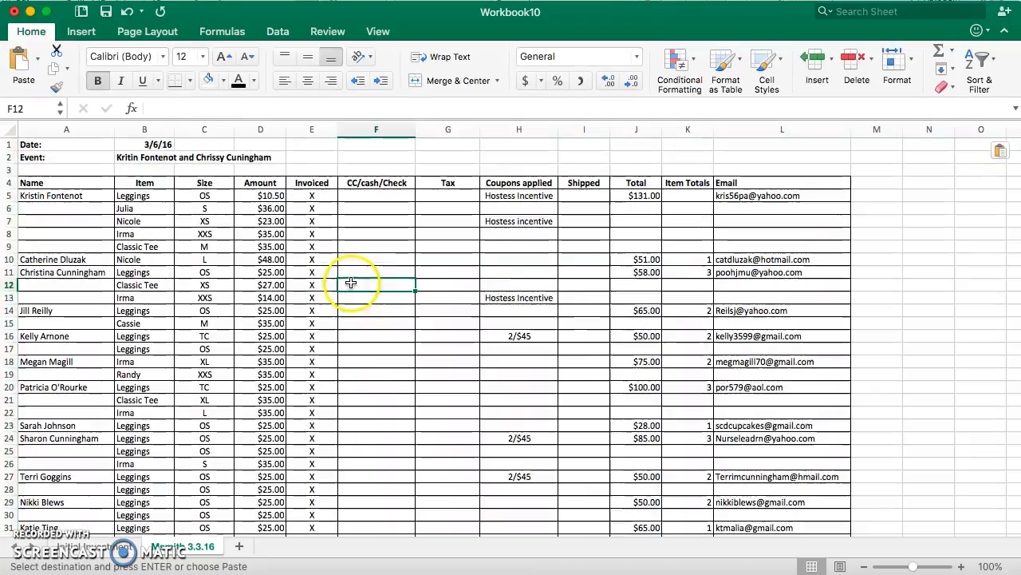
{"action": "scroll", "coordinate": [599, 335], "scroll_direction": "down", "scroll_amount": 1}
{"action": "scroll", "coordinate": [599, 335], "scroll_direction": "up", "scroll_amount": 1}
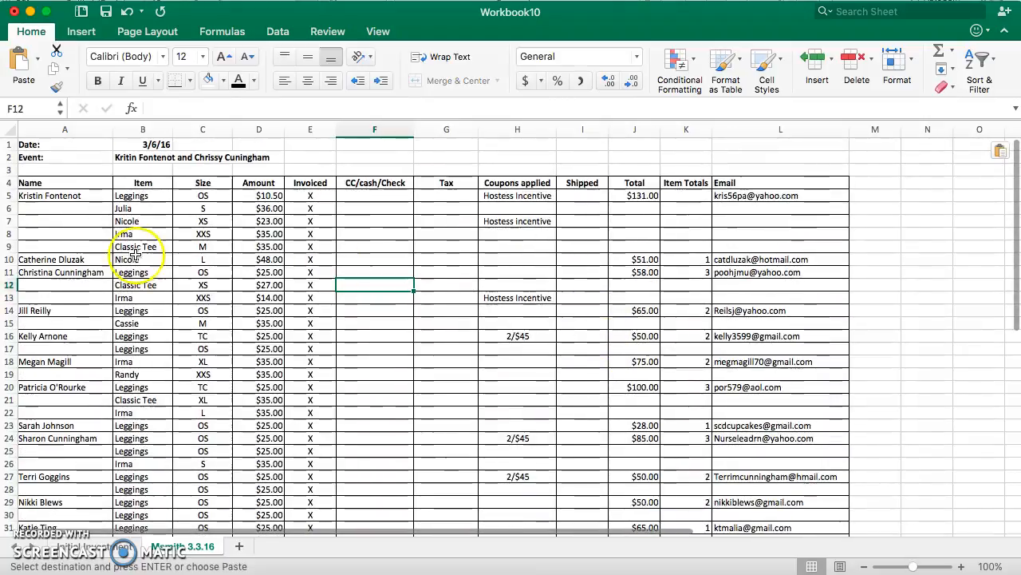
{"action": "left_click", "coordinate": [10, 195]}
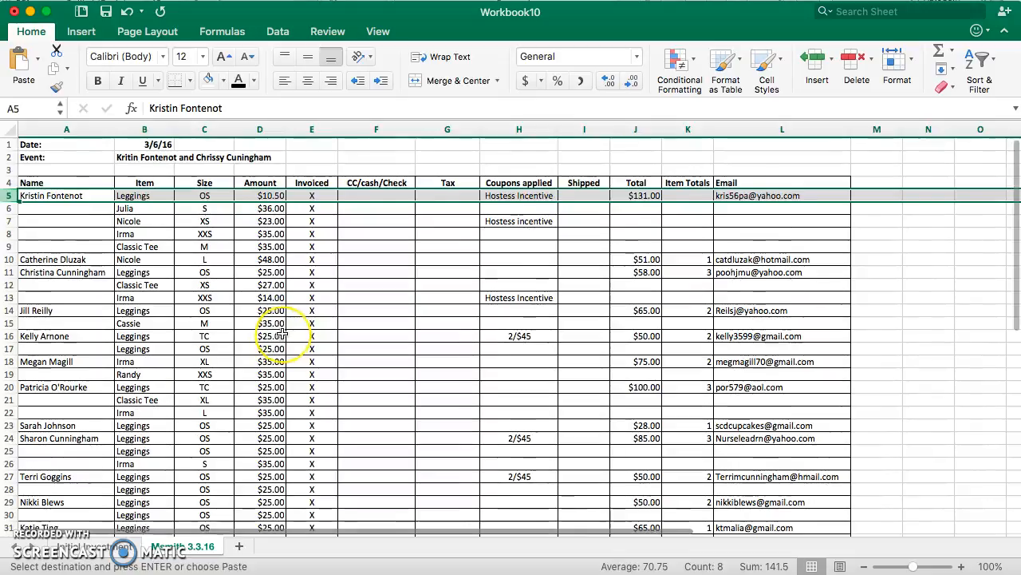
{"action": "scroll", "coordinate": [282, 336], "scroll_direction": "down", "scroll_amount": 6}
{"action": "scroll", "coordinate": [282, 335], "scroll_direction": "down", "scroll_amount": 1}
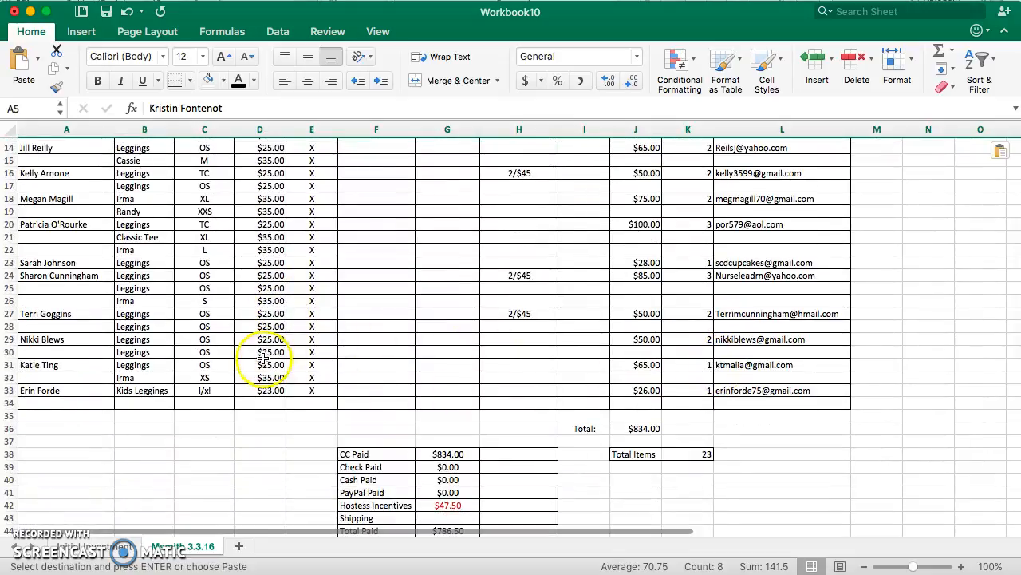
{"action": "scroll", "coordinate": [159, 255], "scroll_direction": "up", "scroll_amount": 7}
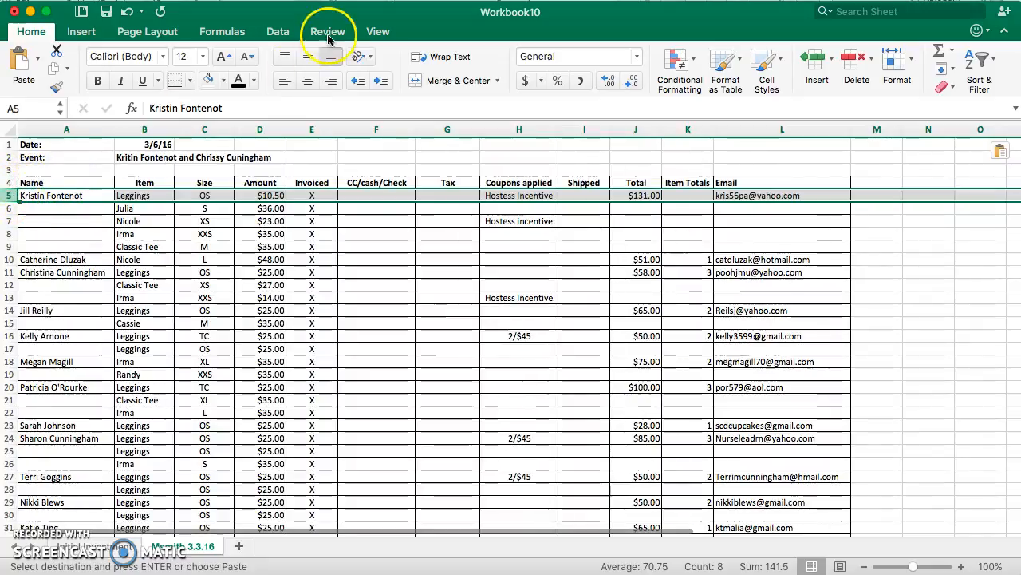
Freeze rows 1–4 with Freeze Panes so date, event and headings stay visible
{"action": "left_click", "coordinate": [278, 32]}
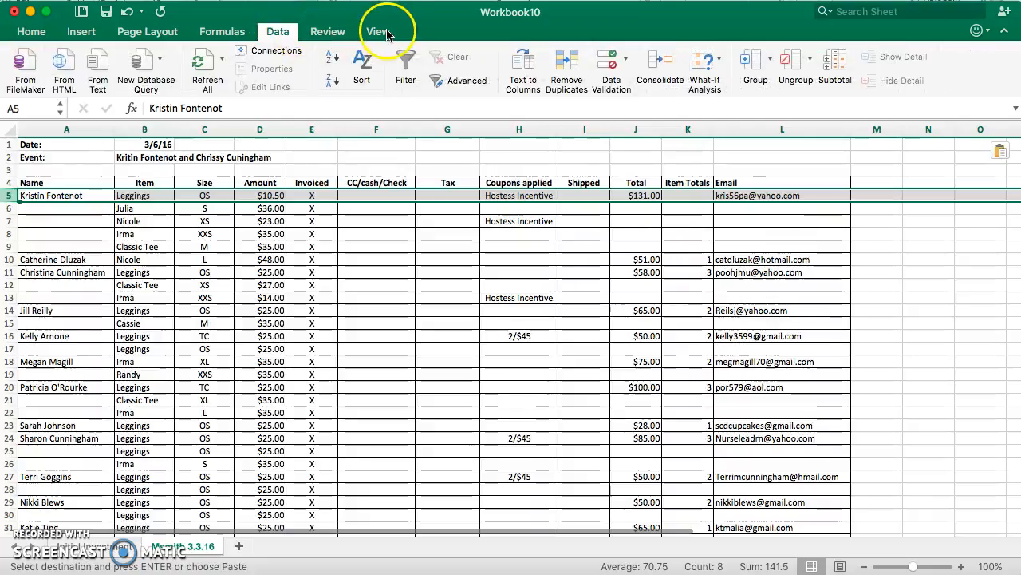
{"action": "left_click", "coordinate": [380, 31]}
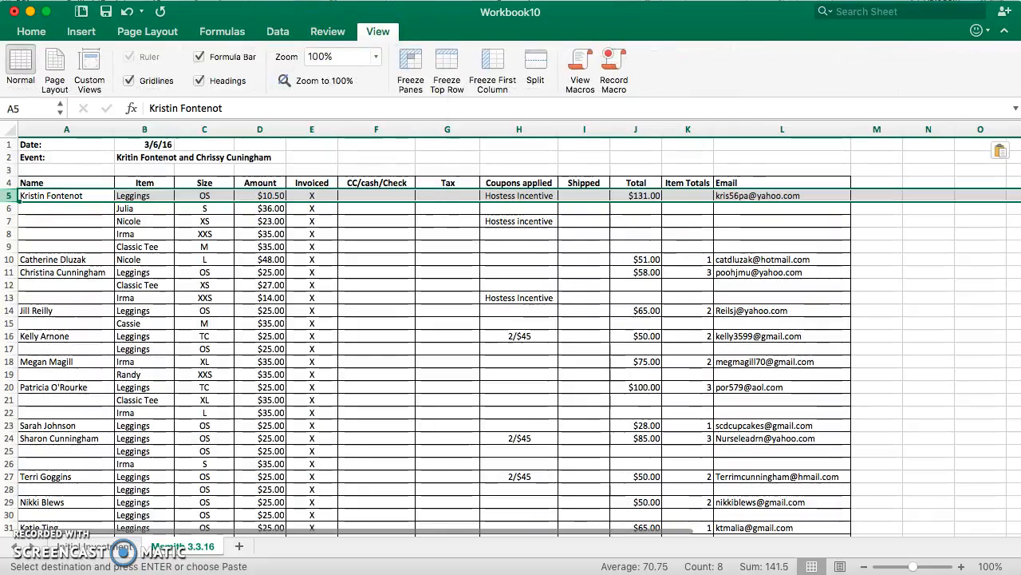
{"action": "left_click", "coordinate": [316, 1]}
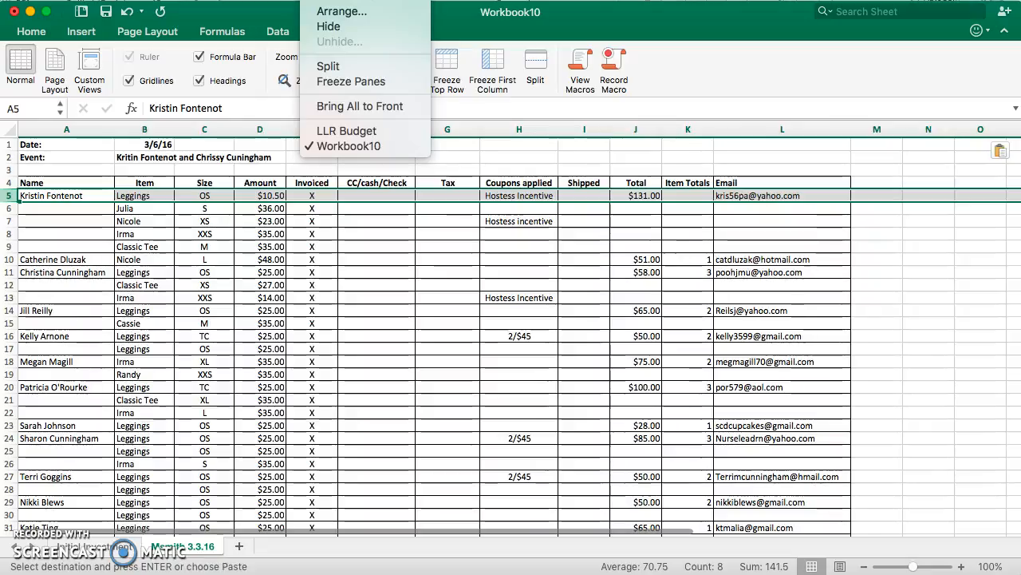
{"action": "left_click", "coordinate": [355, 81]}
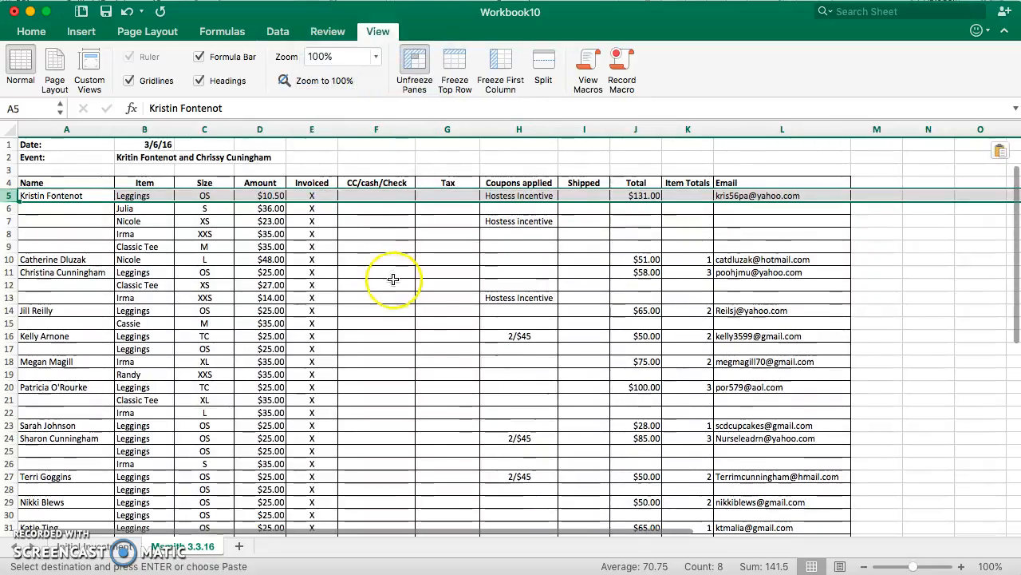
{"action": "scroll", "coordinate": [394, 279], "scroll_direction": "down", "scroll_amount": 5}
{"action": "scroll", "coordinate": [393, 279], "scroll_direction": "down", "scroll_amount": 10}
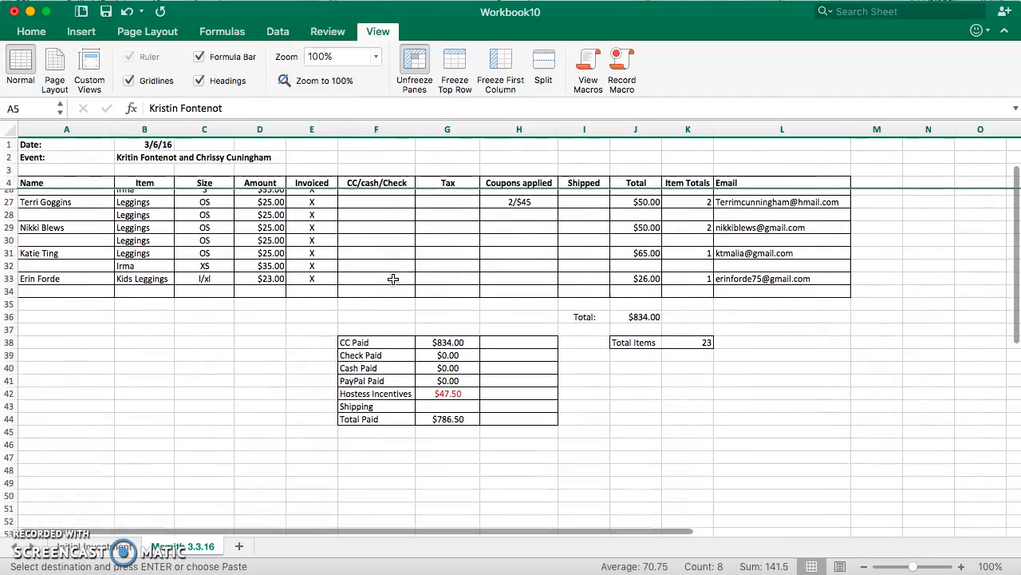
{"action": "scroll", "coordinate": [393, 278], "scroll_direction": "up", "scroll_amount": 15}
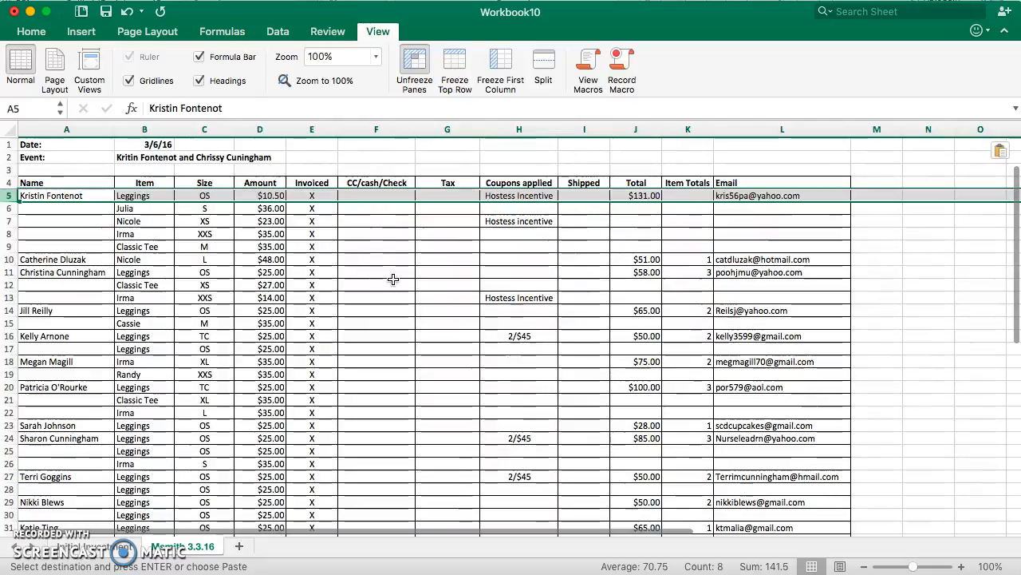
{"action": "left_click", "coordinate": [80, 192]}
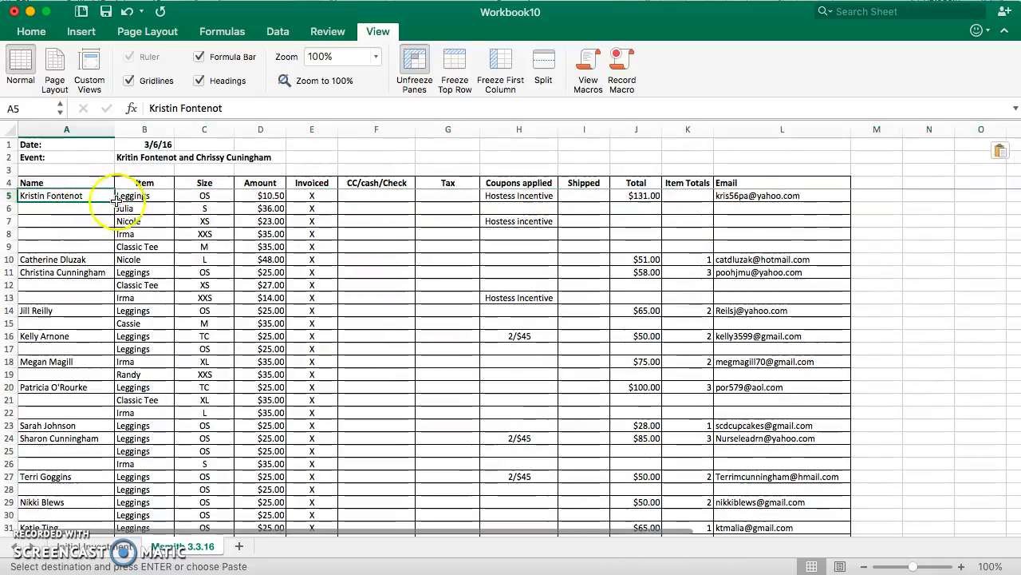
{"action": "left_click", "coordinate": [142, 195]}
{"action": "key", "text": "Right"}
{"action": "key", "text": "Right"}
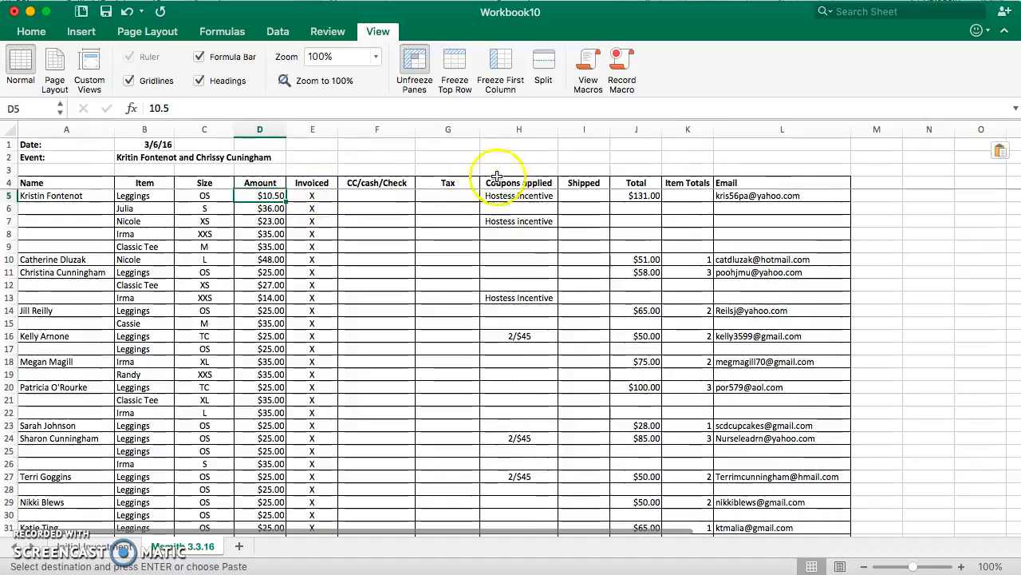
{"action": "left_click", "coordinate": [526, 200]}
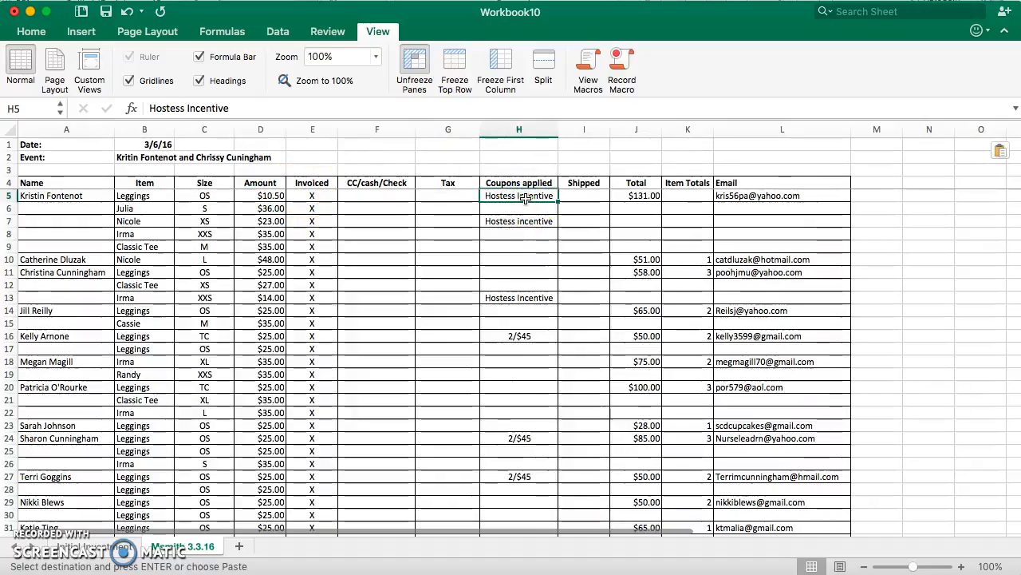
{"action": "left_click", "coordinate": [634, 196]}
{"action": "left_click", "coordinate": [685, 194]}
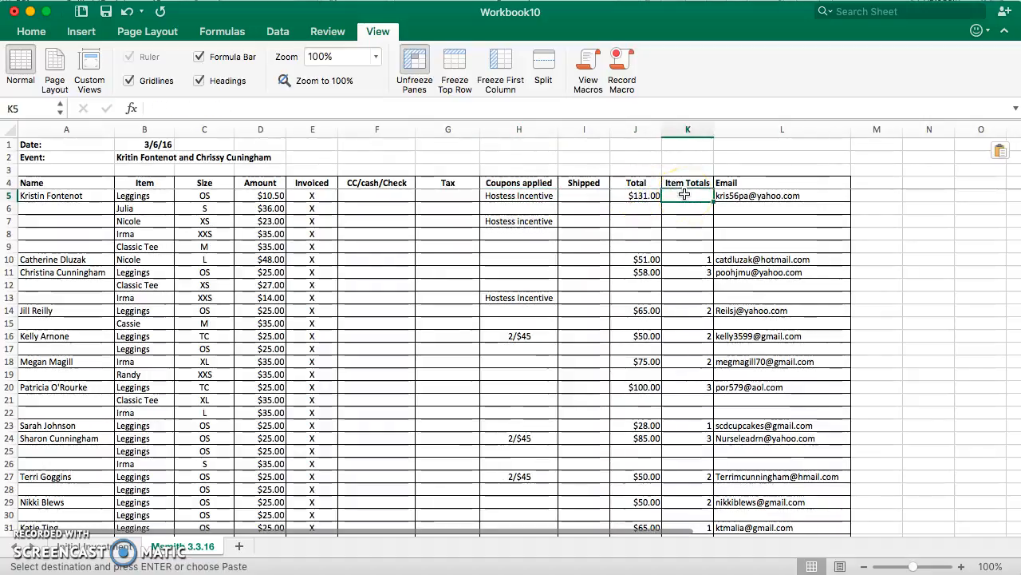
{"action": "type", "text": "5"}
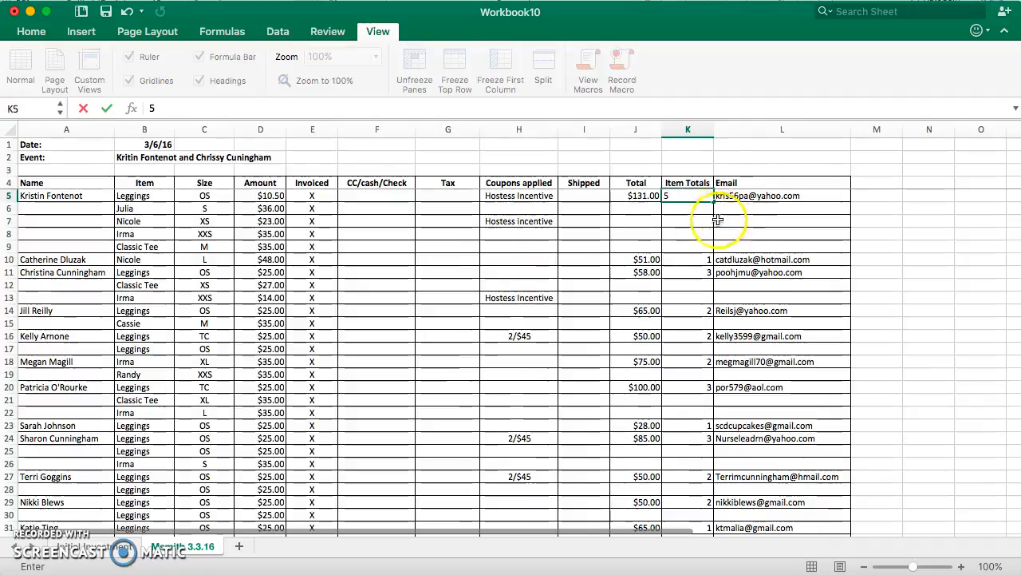
Confirm 5 items in K5 and change Total Items in K38 to =SUM(K5:K34)
{"action": "left_click", "coordinate": [744, 196]}
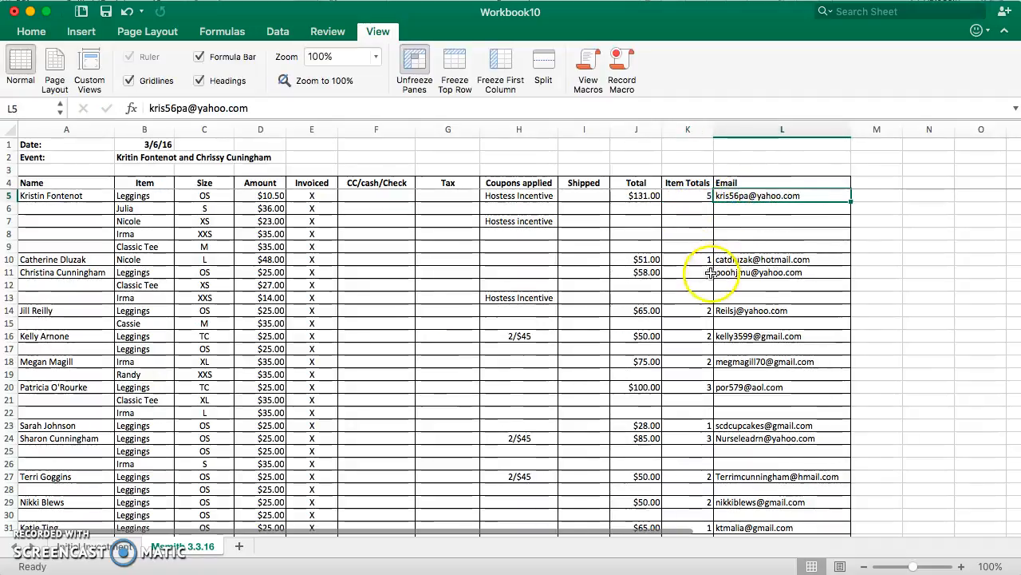
{"action": "scroll", "coordinate": [709, 267], "scroll_direction": "down", "scroll_amount": 6}
{"action": "scroll", "coordinate": [710, 273], "scroll_direction": "down", "scroll_amount": 2}
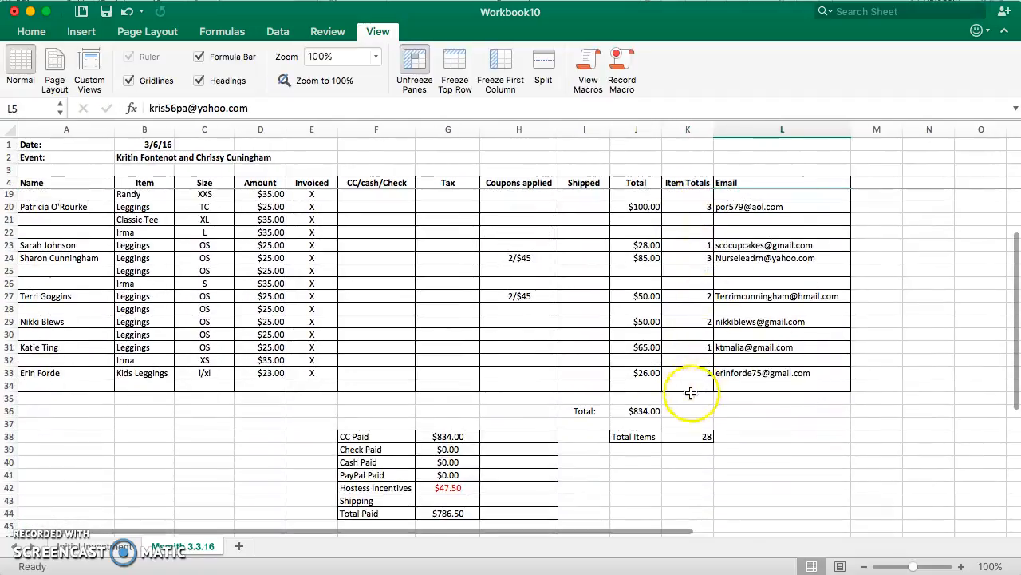
{"action": "left_click", "coordinate": [698, 437]}
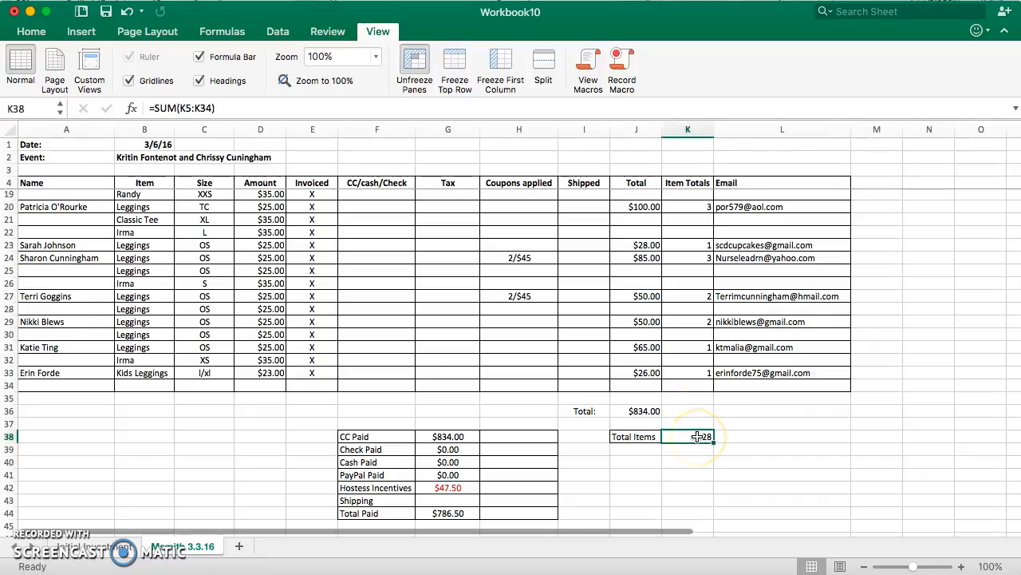
{"action": "left_click_drag", "start_coordinate": [244, 110], "coordinate": [183, 110]}
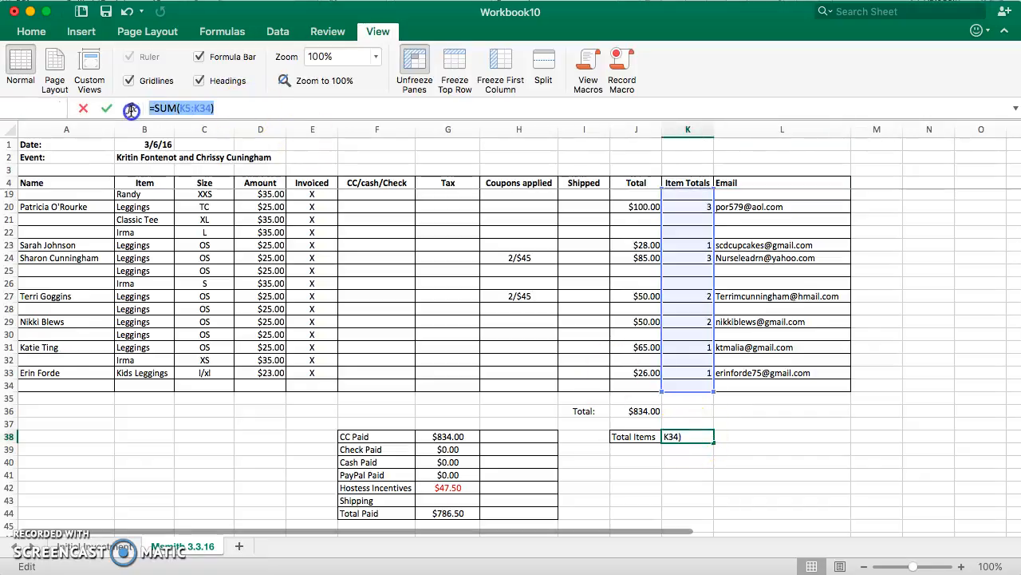
{"action": "key", "text": "BackSpace"}
{"action": "type", "text": "="}
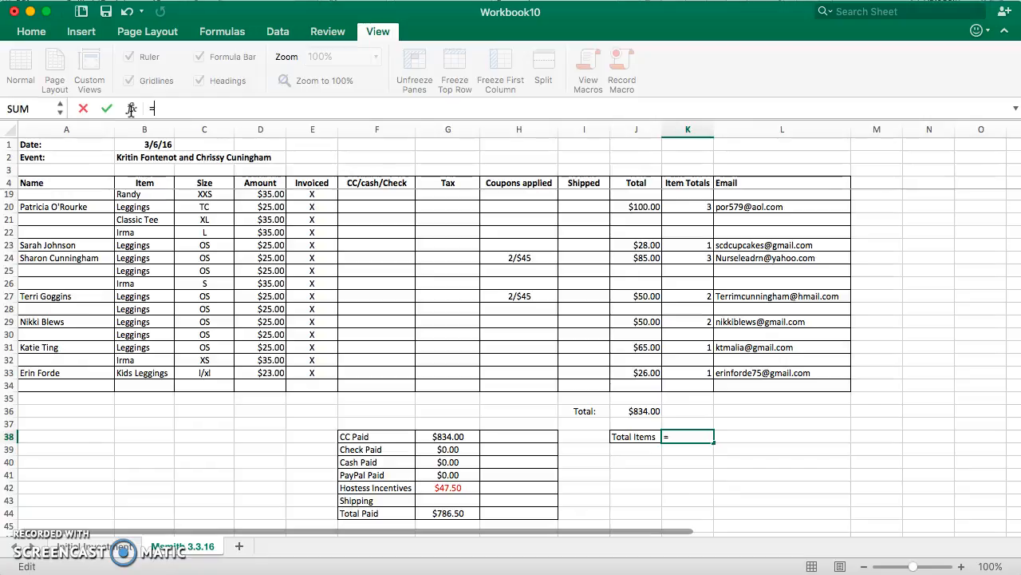
{"action": "type", "text": "sum("}
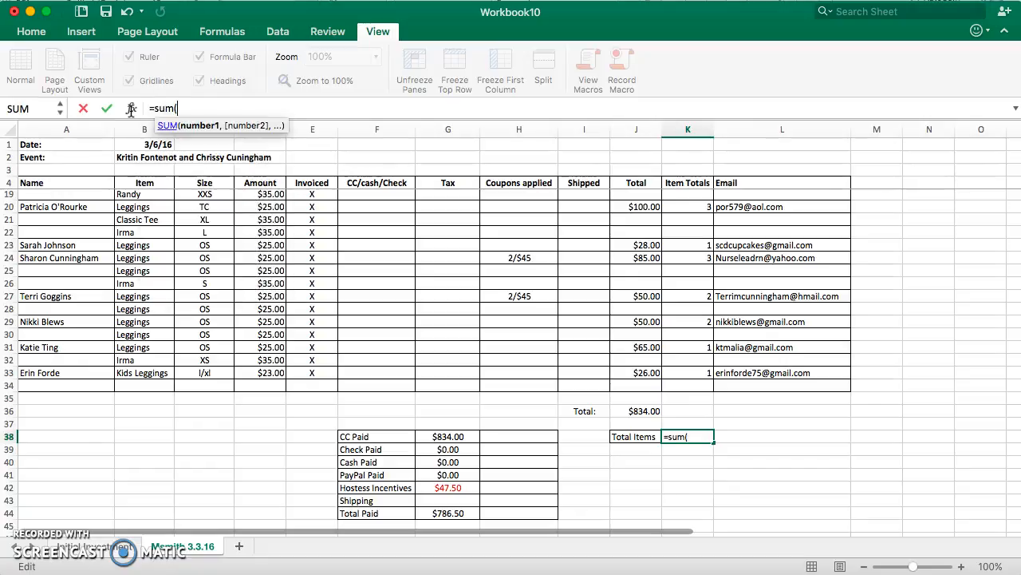
{"action": "left_click_drag", "start_coordinate": [688, 386], "coordinate": [694, 196]}
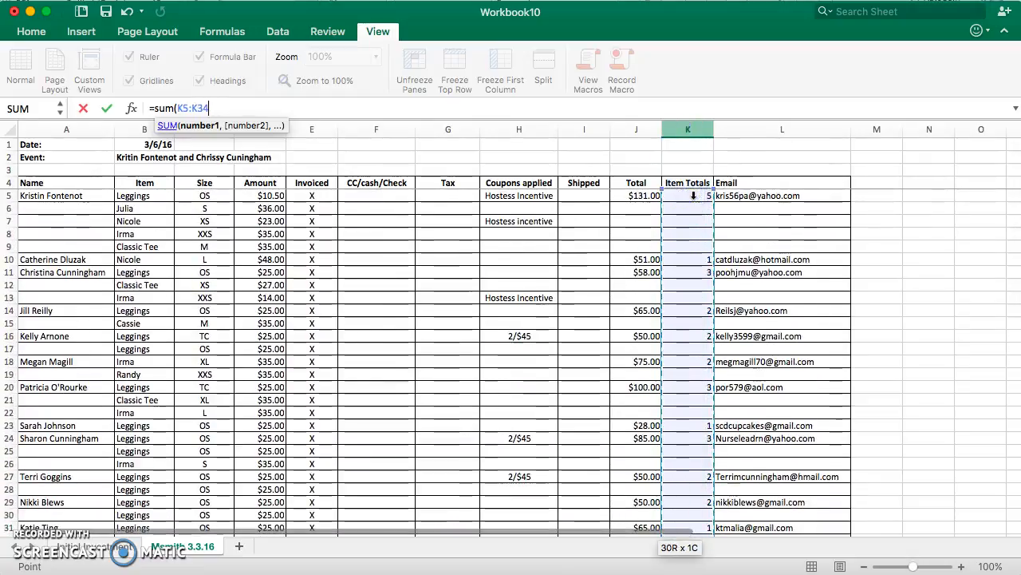
{"action": "type", "text": ")"}
{"action": "key", "text": "Return"}
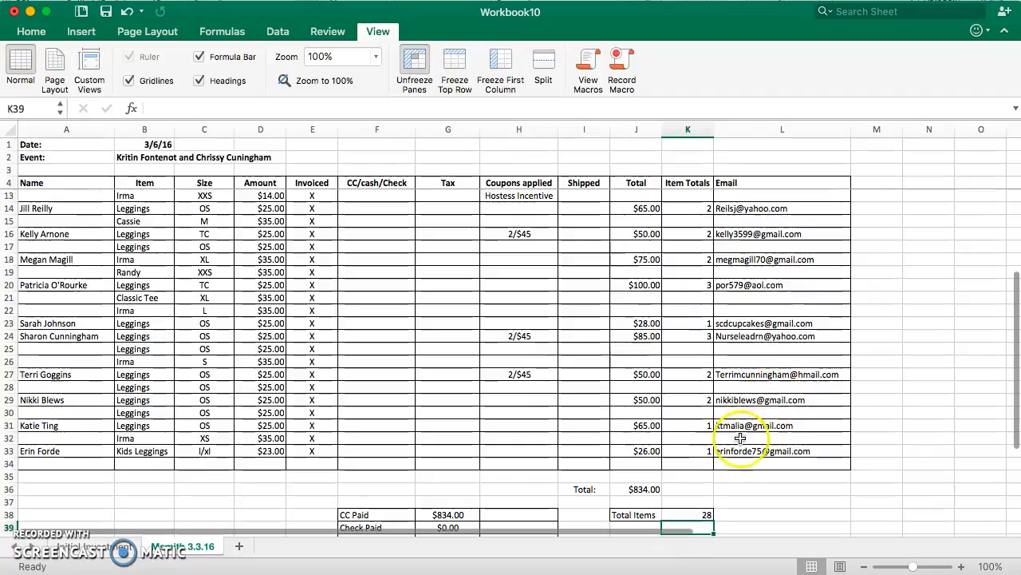
Test the Total Items sum with 50 in K34, then remove the test value
{"action": "left_click", "coordinate": [699, 515]}
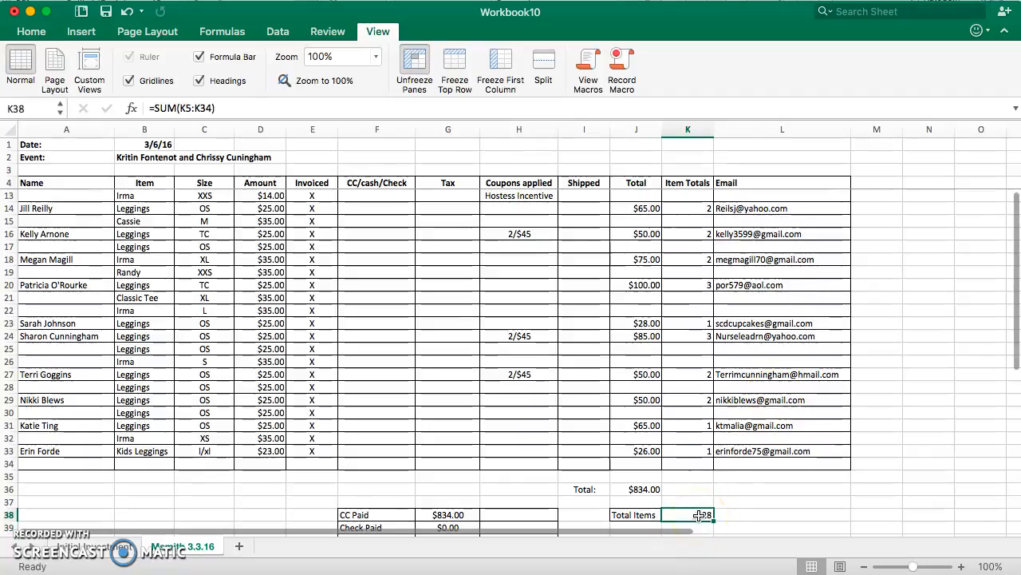
{"action": "left_click", "coordinate": [694, 464]}
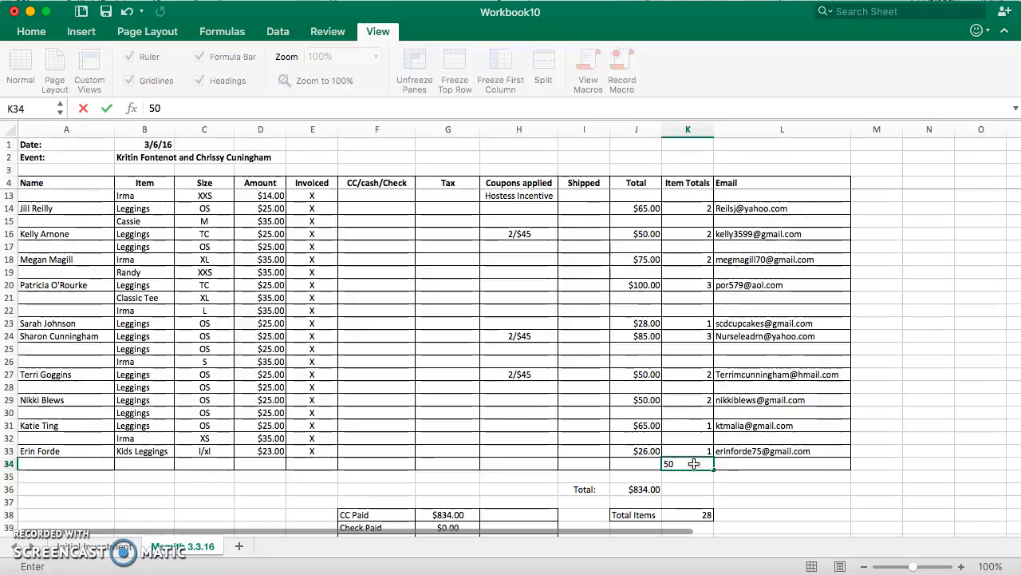
{"action": "key", "text": "Return"}
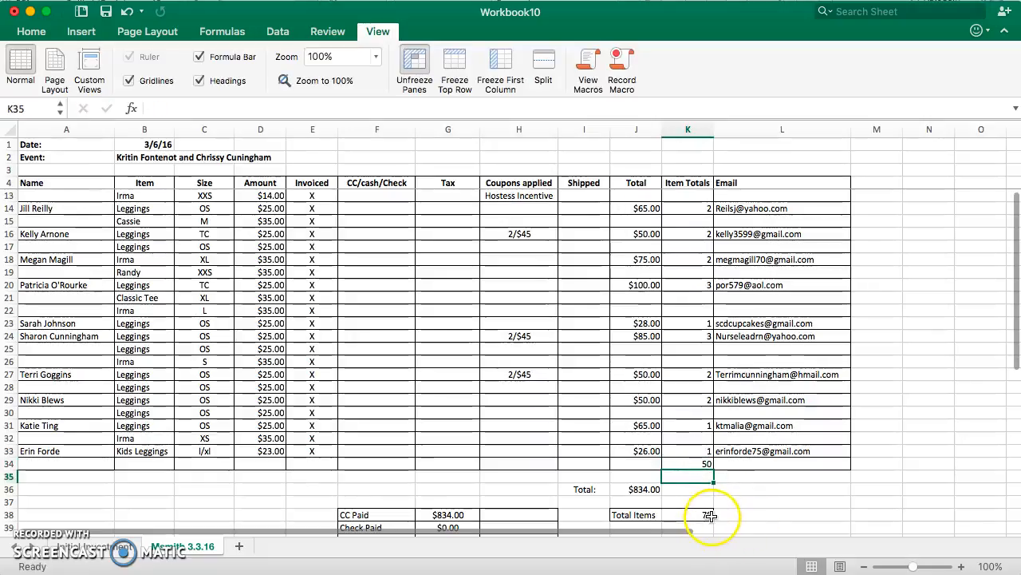
{"action": "left_click", "coordinate": [707, 463]}
{"action": "key", "text": "Delete"}
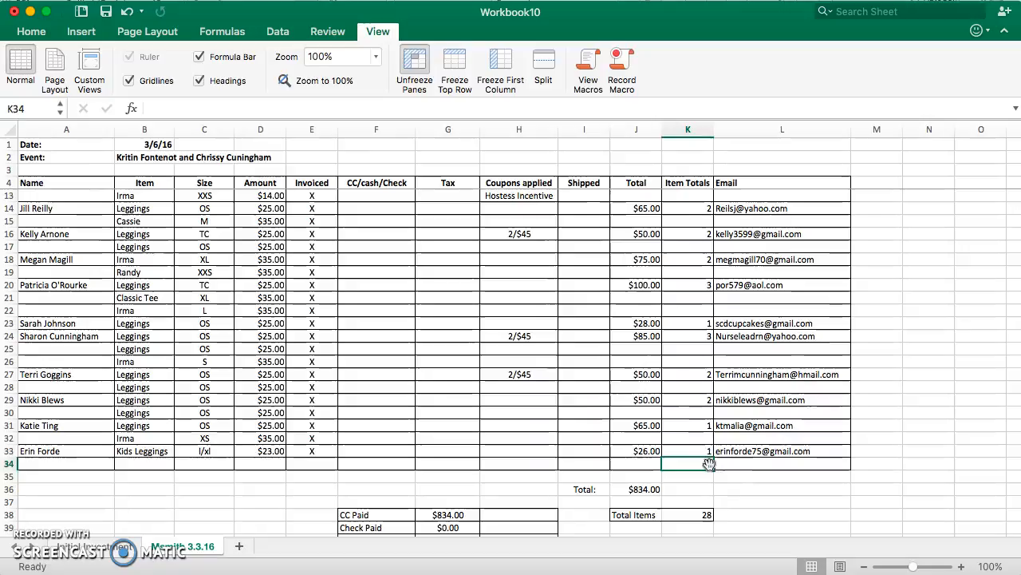
{"action": "left_click", "coordinate": [647, 488]}
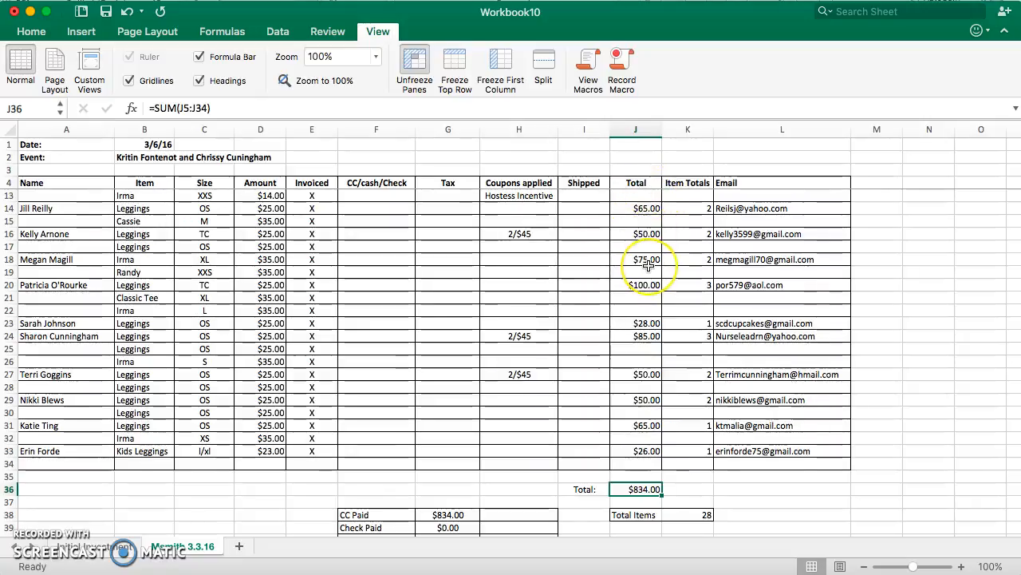
{"action": "scroll", "coordinate": [645, 263], "scroll_direction": "up", "scroll_amount": 4}
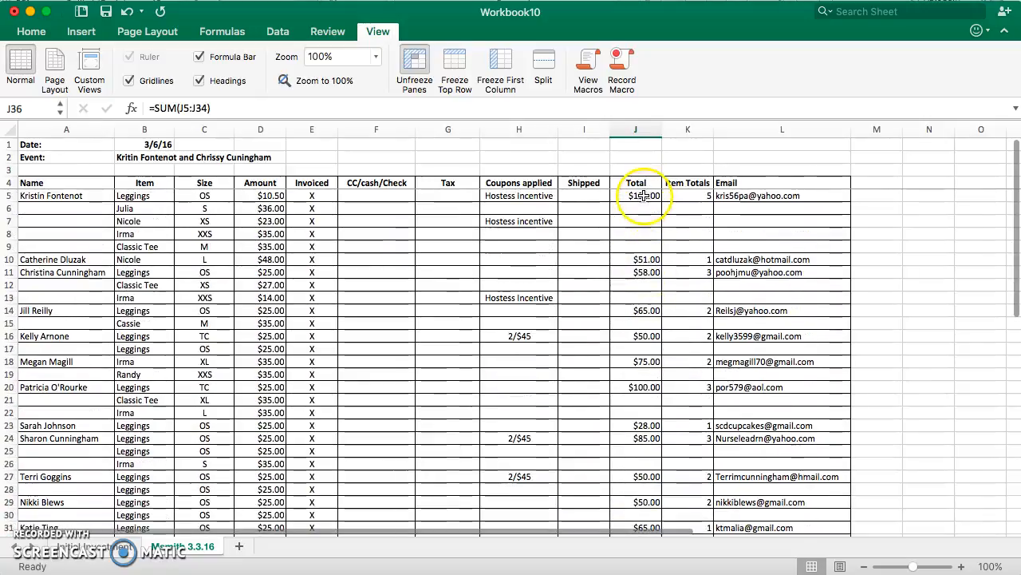
{"action": "left_click", "coordinate": [644, 195]}
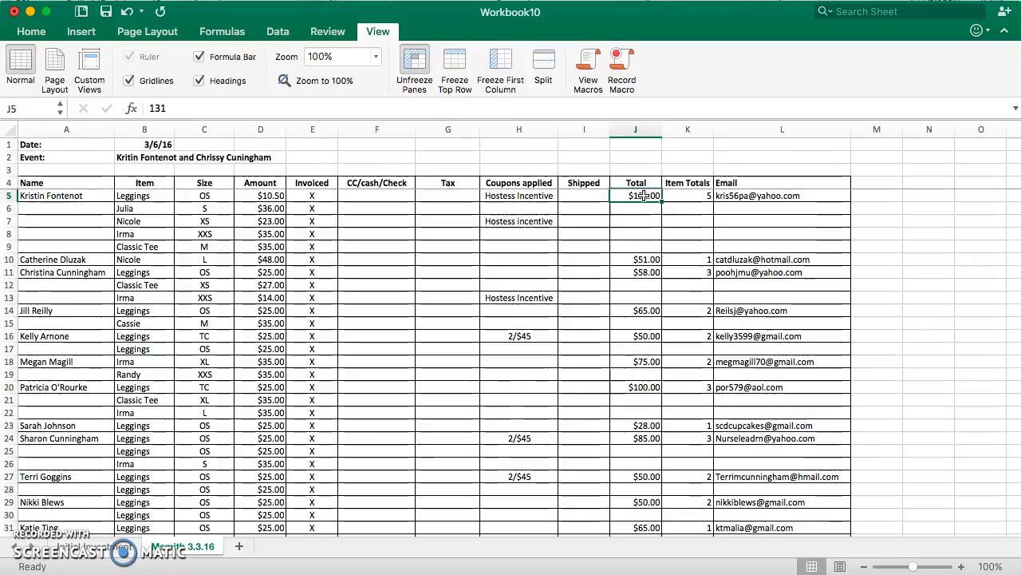
{"action": "scroll", "coordinate": [540, 326], "scroll_direction": "down", "scroll_amount": 5}
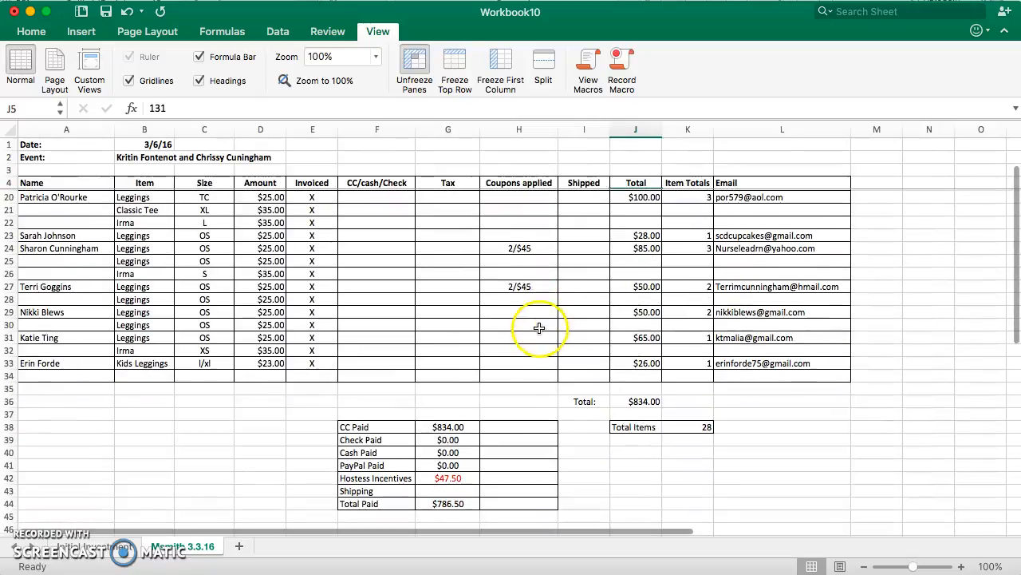
{"action": "left_click", "coordinate": [351, 490]}
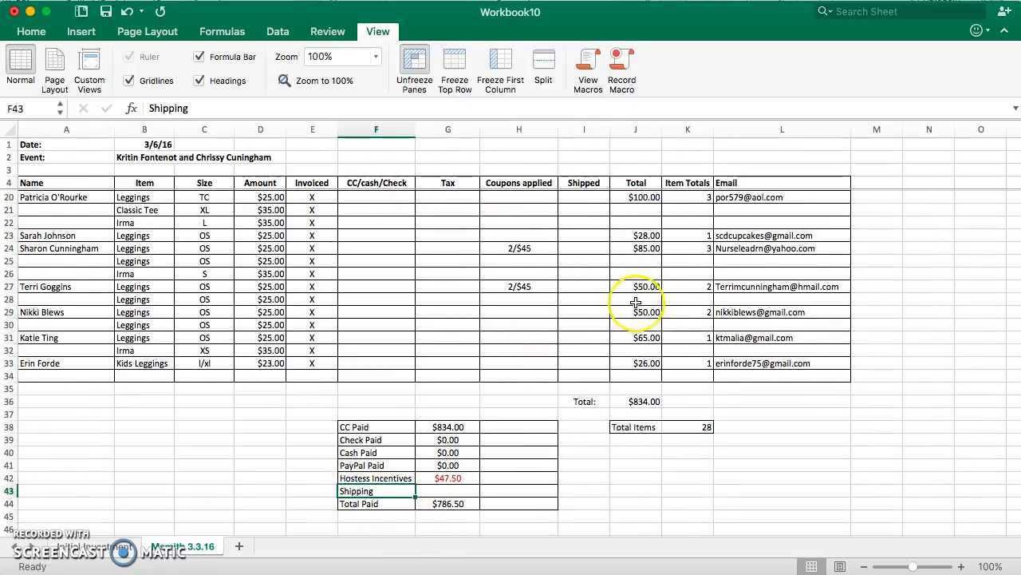
{"action": "scroll", "coordinate": [636, 301], "scroll_direction": "up", "scroll_amount": 5}
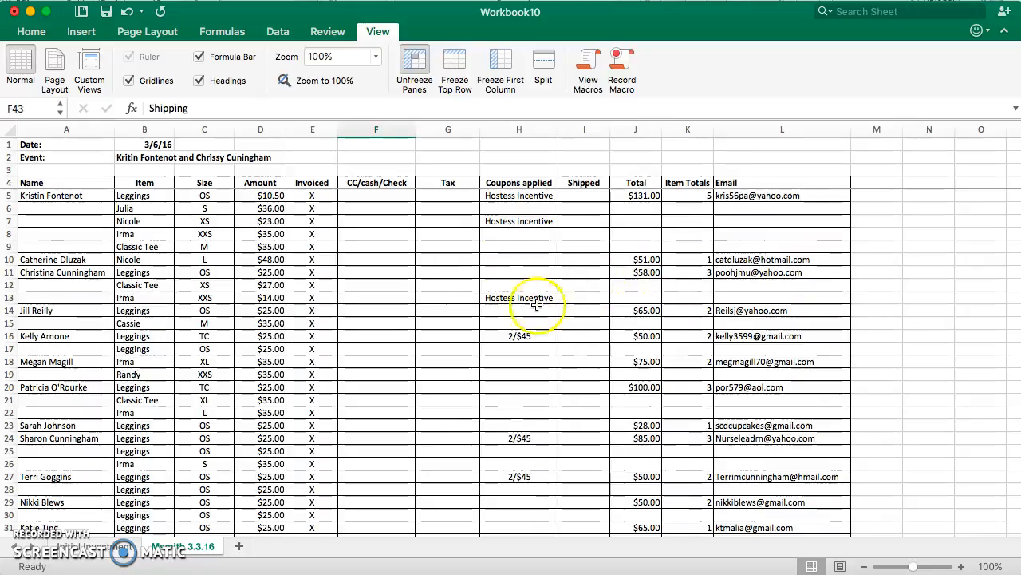
Inspect the Hostess Incentive entries and the $47.50 Hostess Incentives formula in the summary
{"action": "left_click", "coordinate": [501, 195]}
{"action": "scroll", "coordinate": [484, 222], "scroll_direction": "down", "scroll_amount": 5}
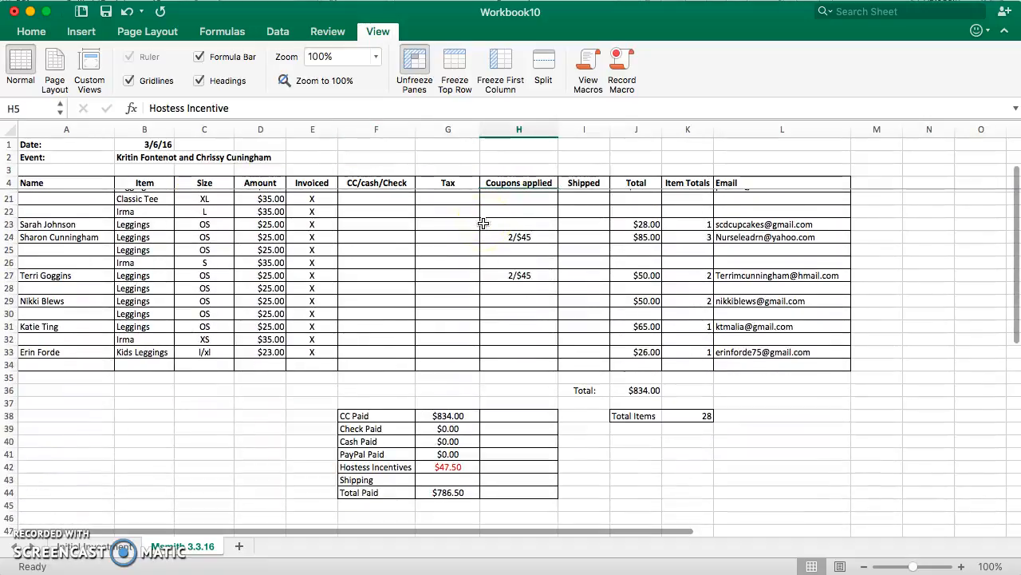
{"action": "scroll", "coordinate": [484, 222], "scroll_direction": "down", "scroll_amount": 2}
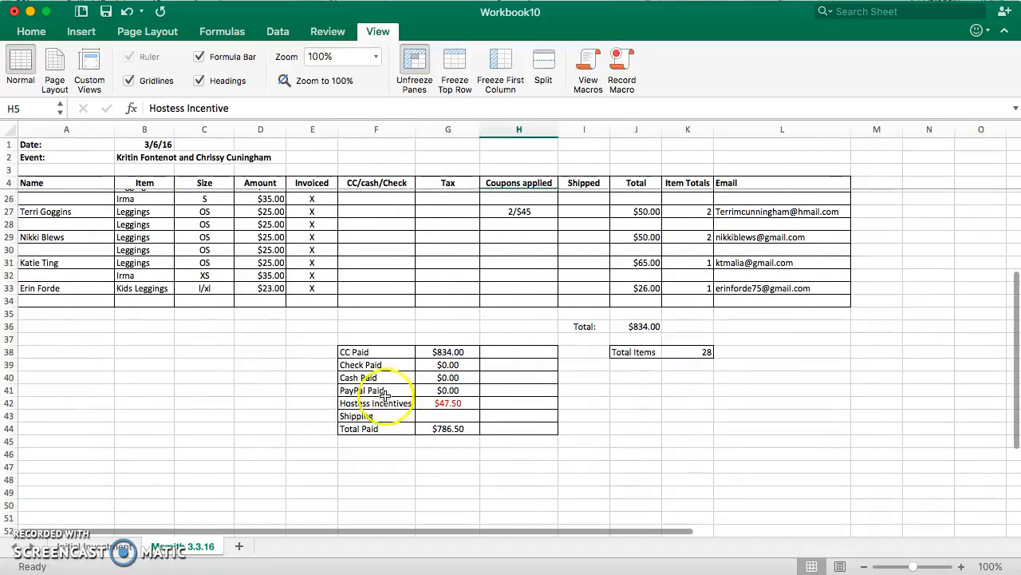
{"action": "left_click", "coordinate": [444, 403]}
{"action": "left_click_drag", "start_coordinate": [336, 128], "coordinate": [336, 128]}
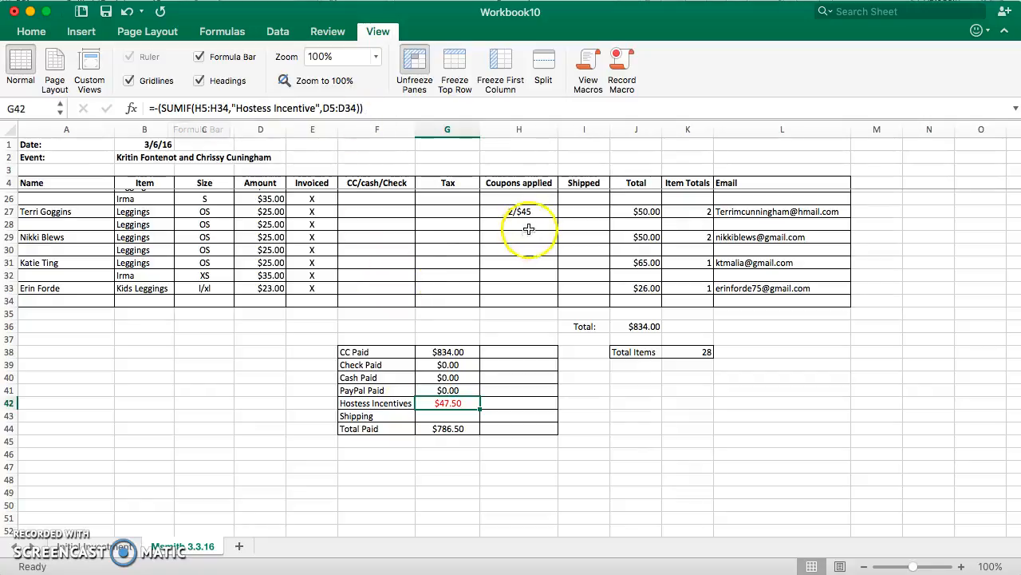
{"action": "scroll", "coordinate": [529, 218], "scroll_direction": "up", "scroll_amount": 7}
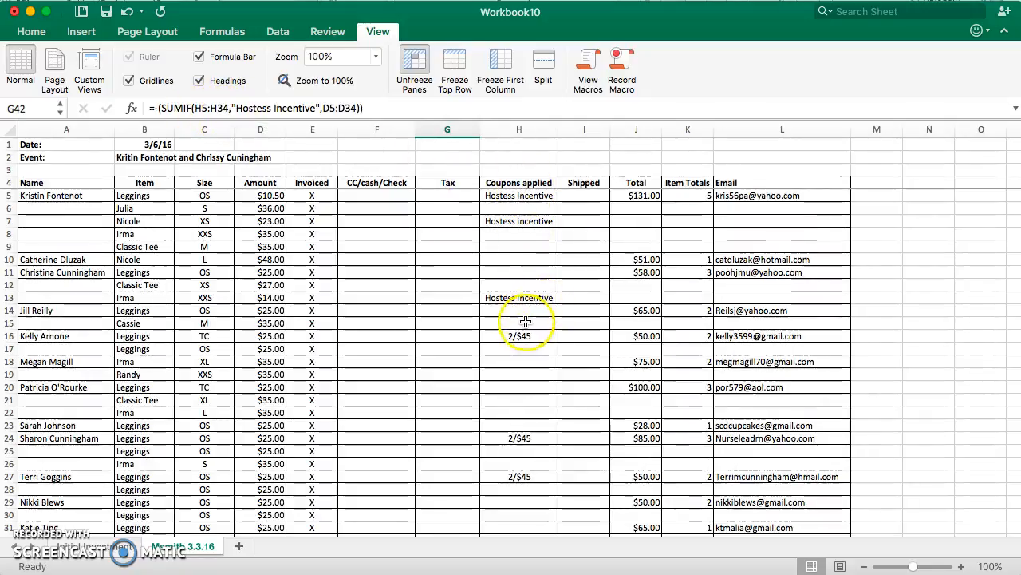
{"action": "scroll", "coordinate": [525, 322], "scroll_direction": "down", "scroll_amount": 5}
{"action": "scroll", "coordinate": [525, 322], "scroll_direction": "down", "scroll_amount": 2}
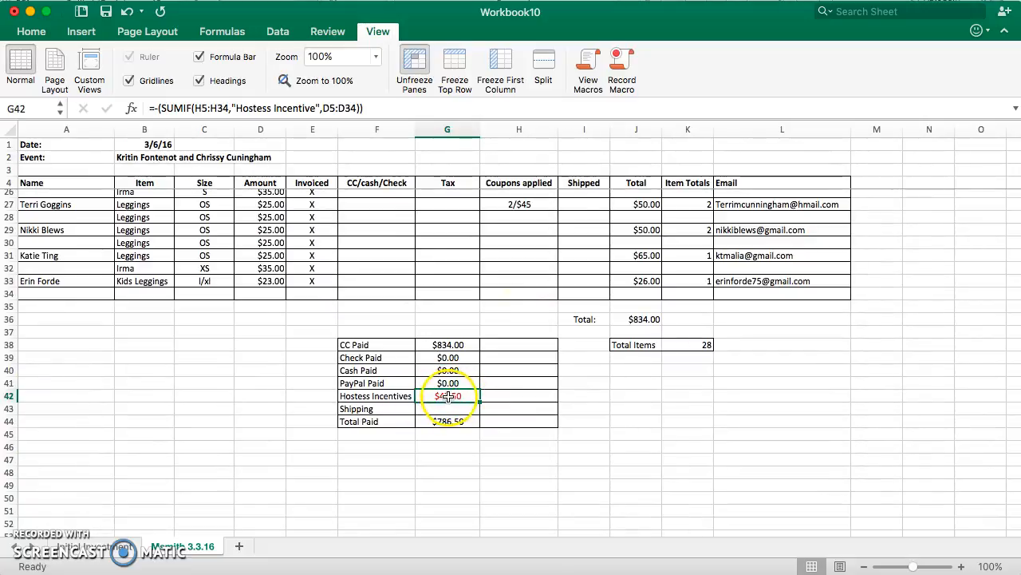
{"action": "scroll", "coordinate": [452, 228], "scroll_direction": "up", "scroll_amount": 6}
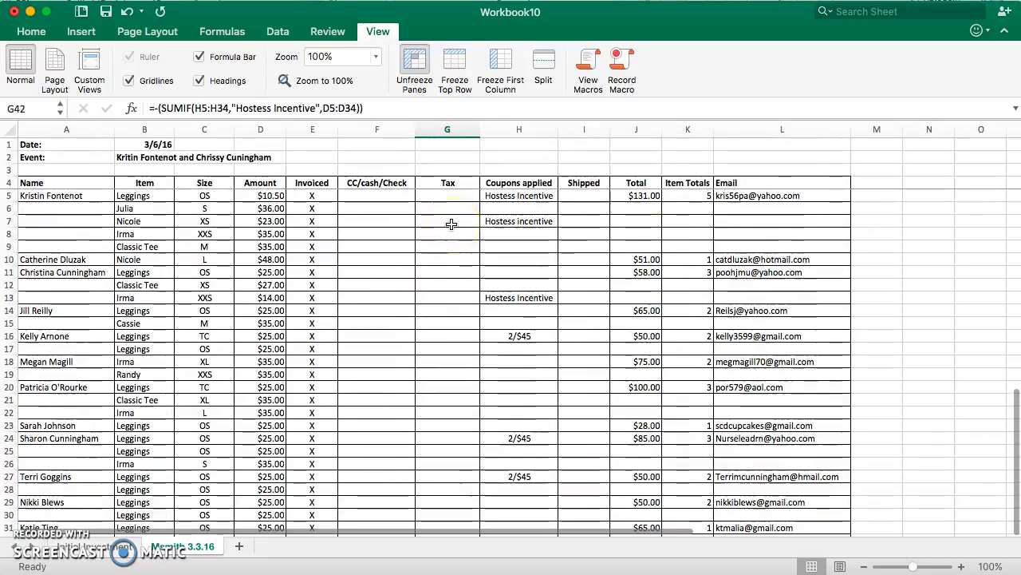
{"action": "scroll", "coordinate": [512, 392], "scroll_direction": "down", "scroll_amount": 5}
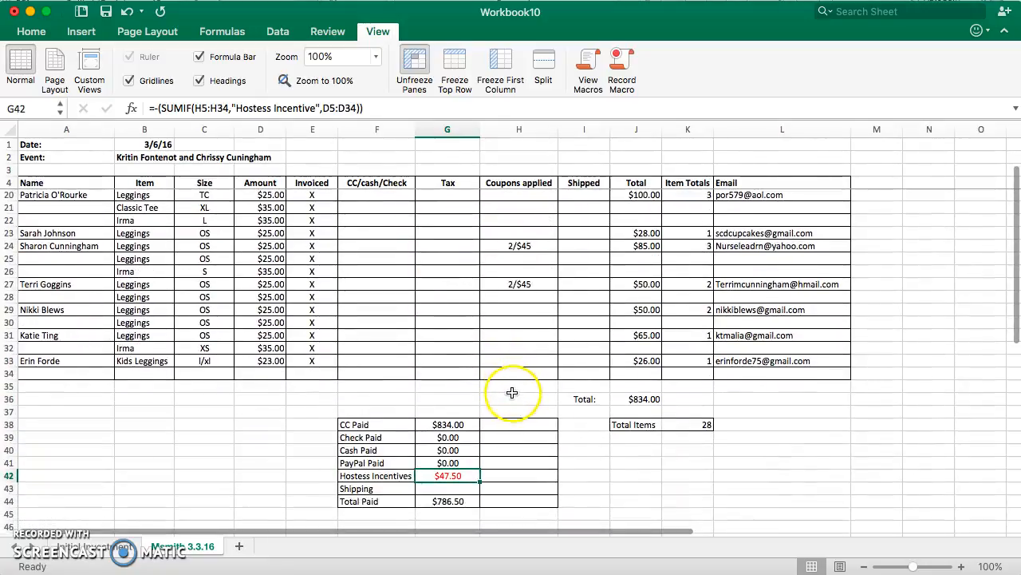
Apply a Hostess Incentive to the coupon cell in row 32 and review the summary totals
{"action": "left_click", "coordinate": [513, 347]}
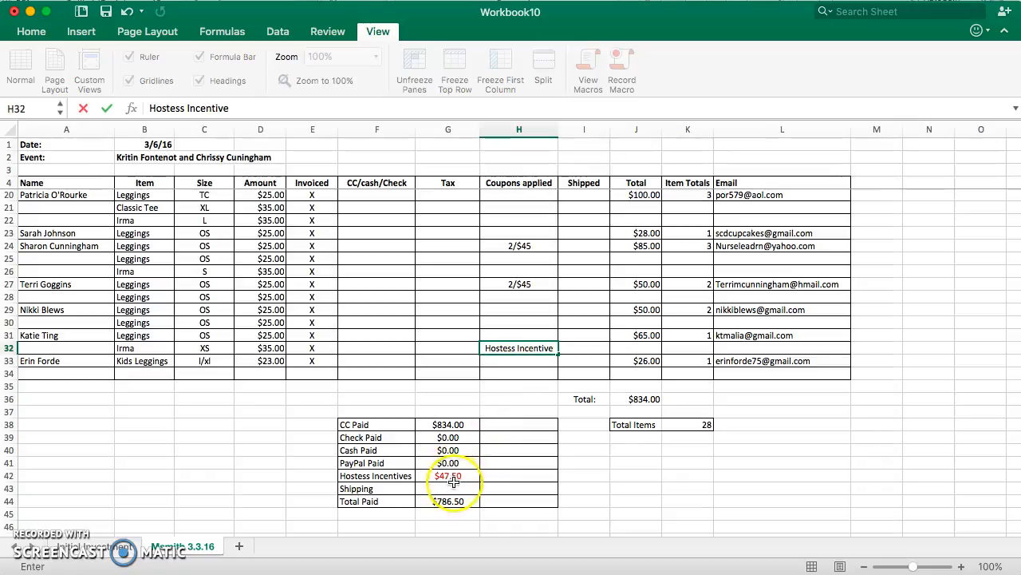
{"action": "key", "text": "Return"}
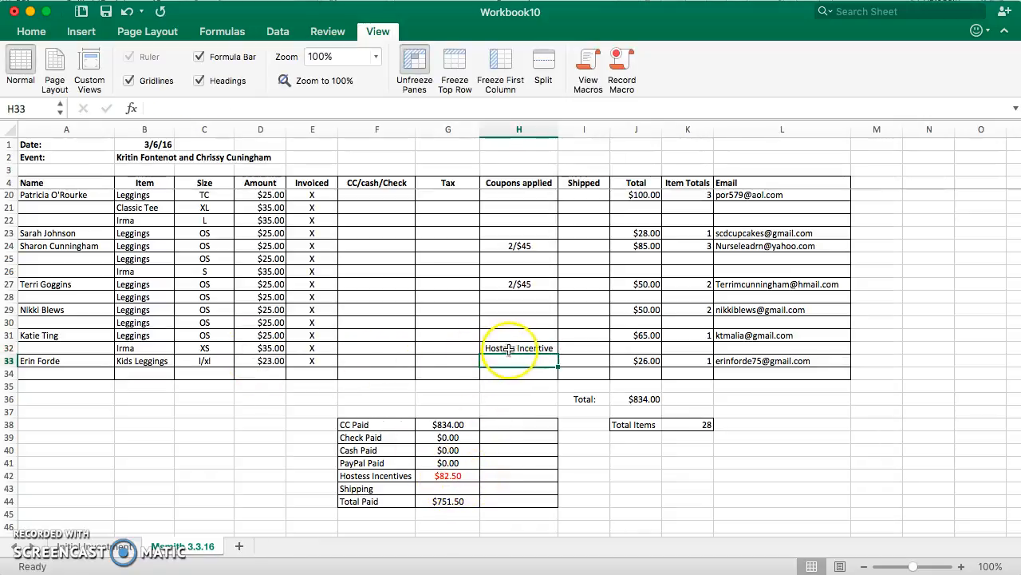
{"action": "scroll", "coordinate": [391, 269], "scroll_direction": "up", "scroll_amount": 5}
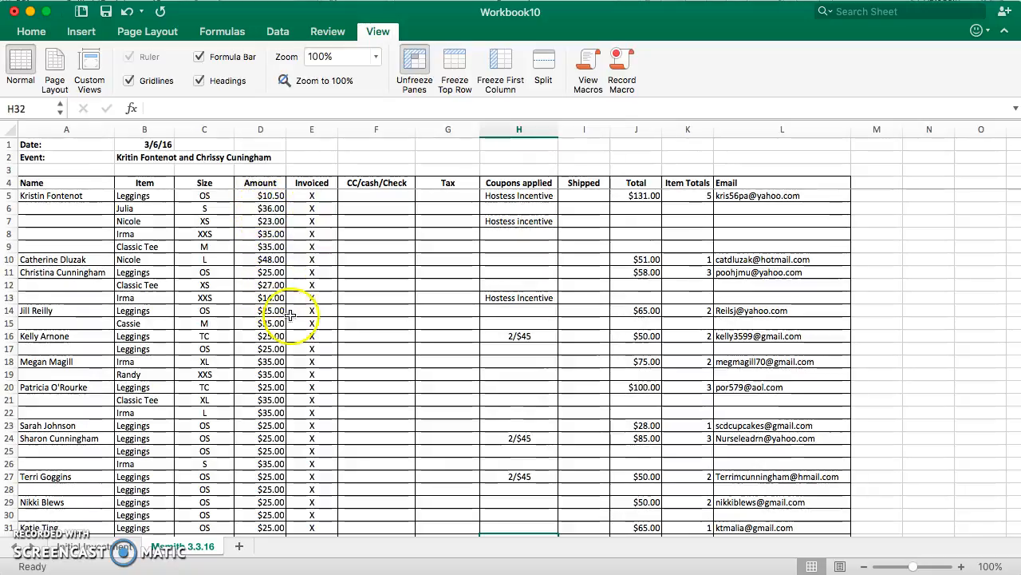
{"action": "scroll", "coordinate": [271, 360], "scroll_direction": "down", "scroll_amount": 5}
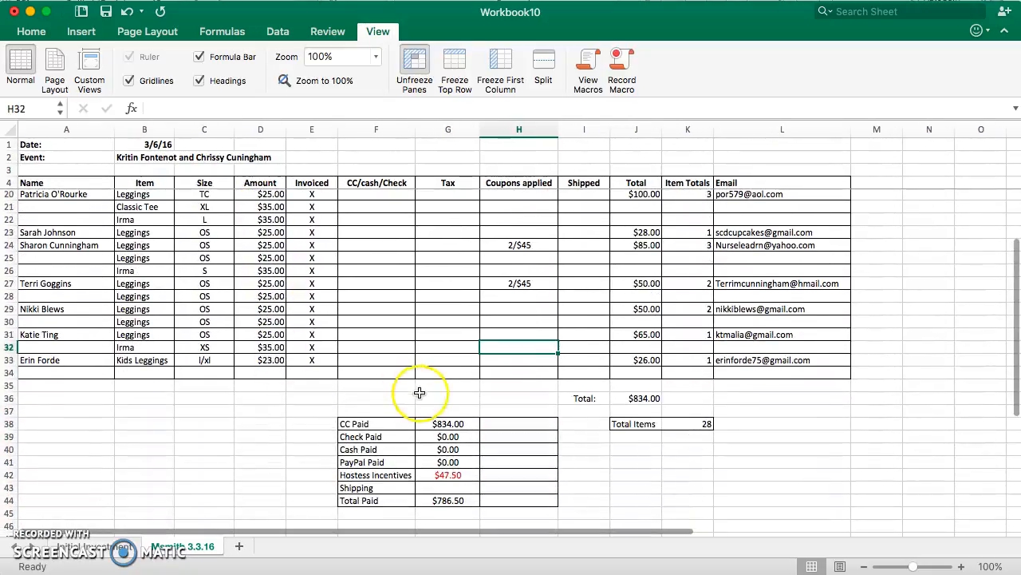
Confirm CC Paid uses =J36, then delete the Shipping row 43 from the summary
{"action": "left_click", "coordinate": [447, 426]}
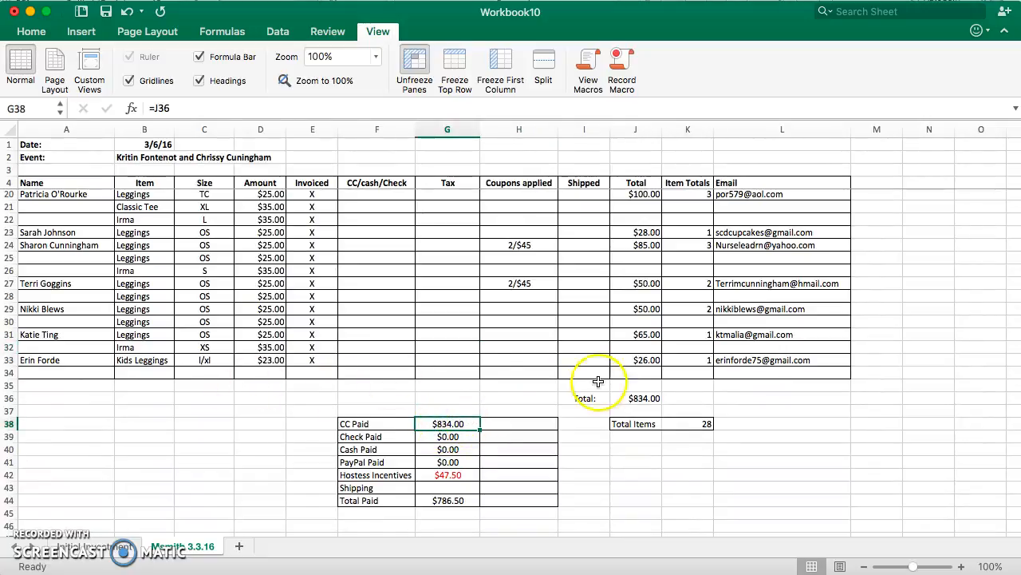
{"action": "left_click", "coordinate": [644, 398]}
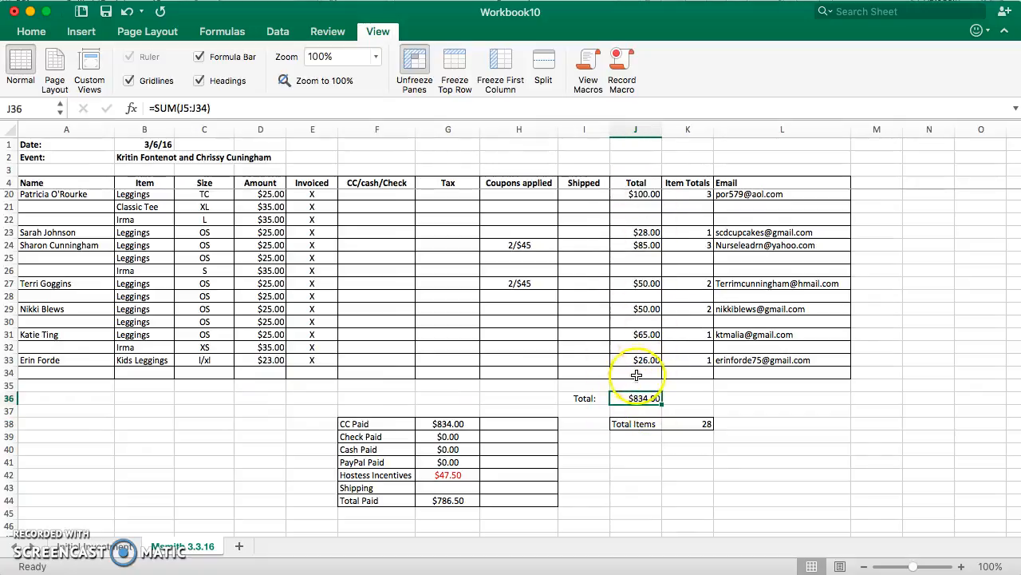
{"action": "left_click", "coordinate": [443, 423]}
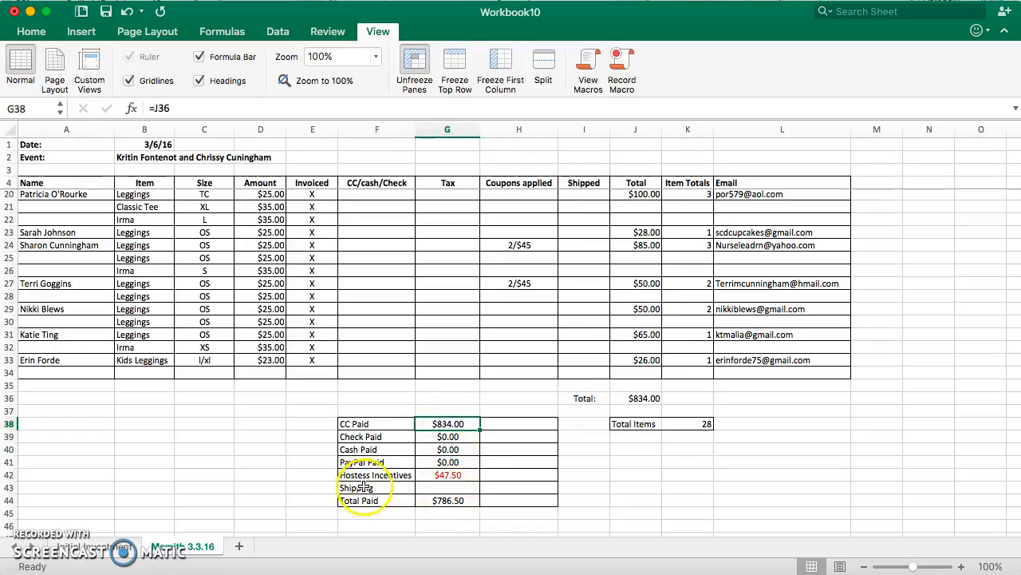
{"action": "left_click", "coordinate": [10, 488]}
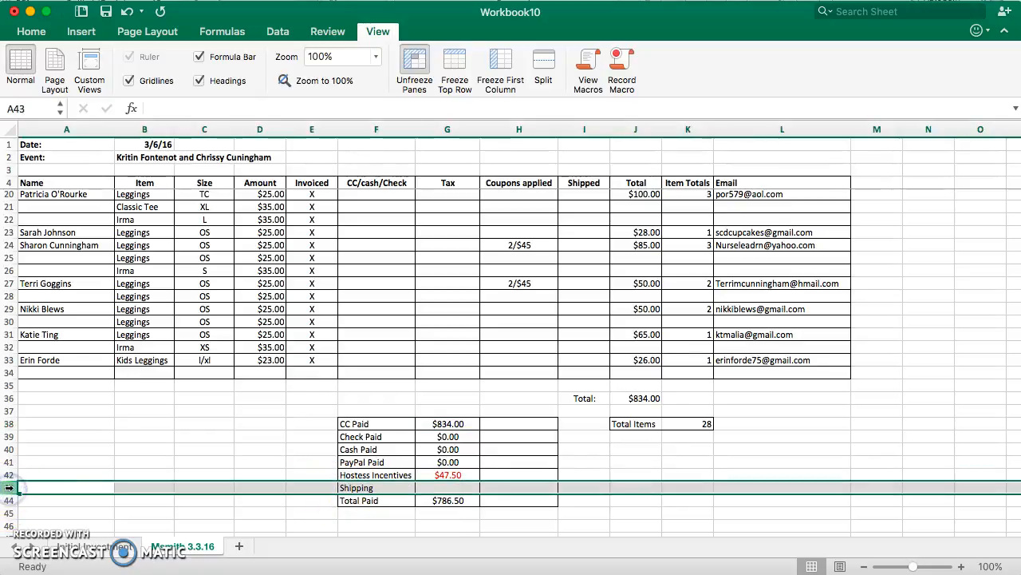
{"action": "right_click", "coordinate": [10, 488]}
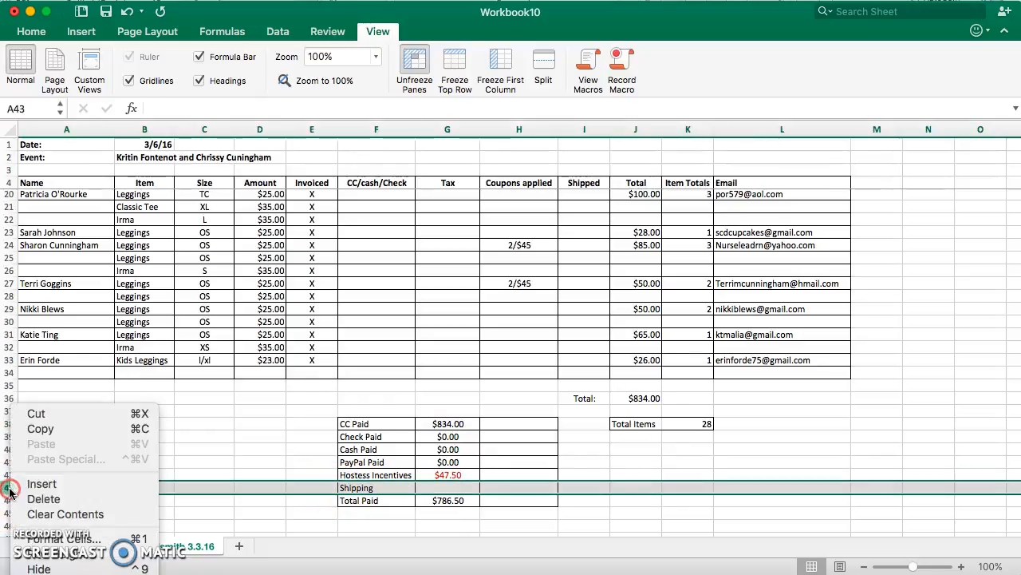
{"action": "left_click", "coordinate": [107, 499]}
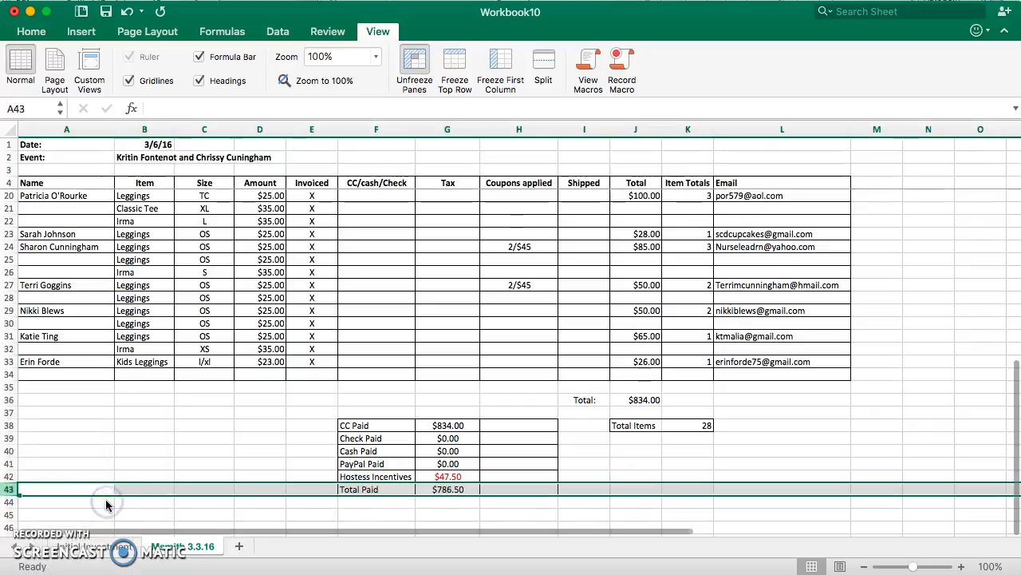
{"action": "left_click", "coordinate": [466, 489]}
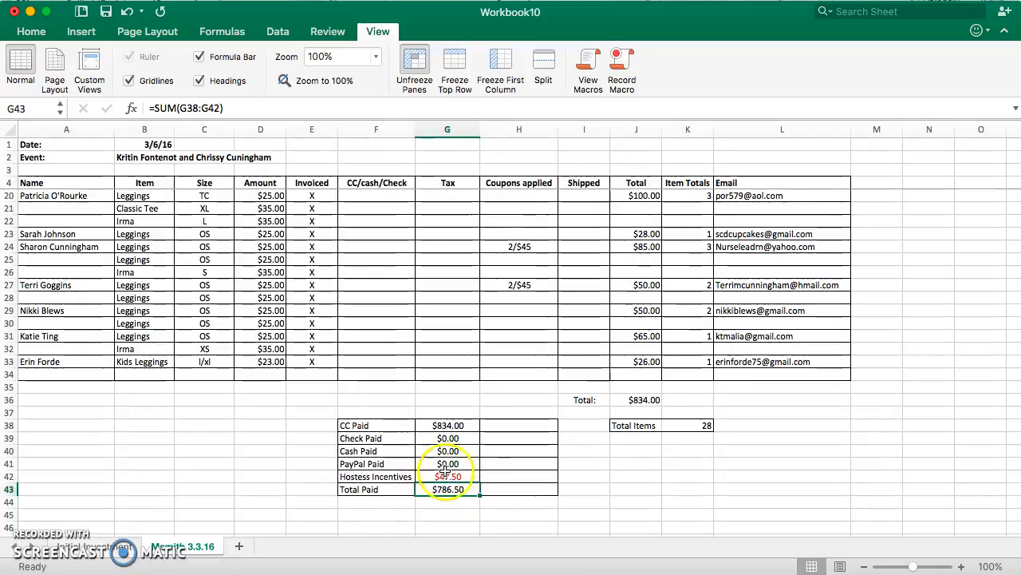
{"action": "left_click", "coordinate": [459, 424]}
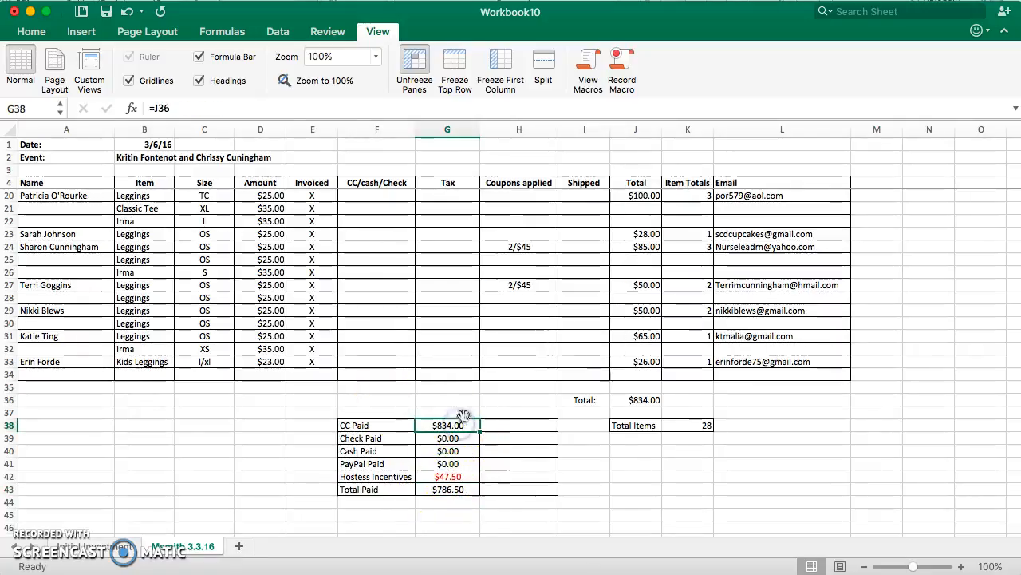
Insert a test row at row 28, undo it, and recheck that CC Paid still reads $834.00
{"action": "right_click", "coordinate": [12, 297]}
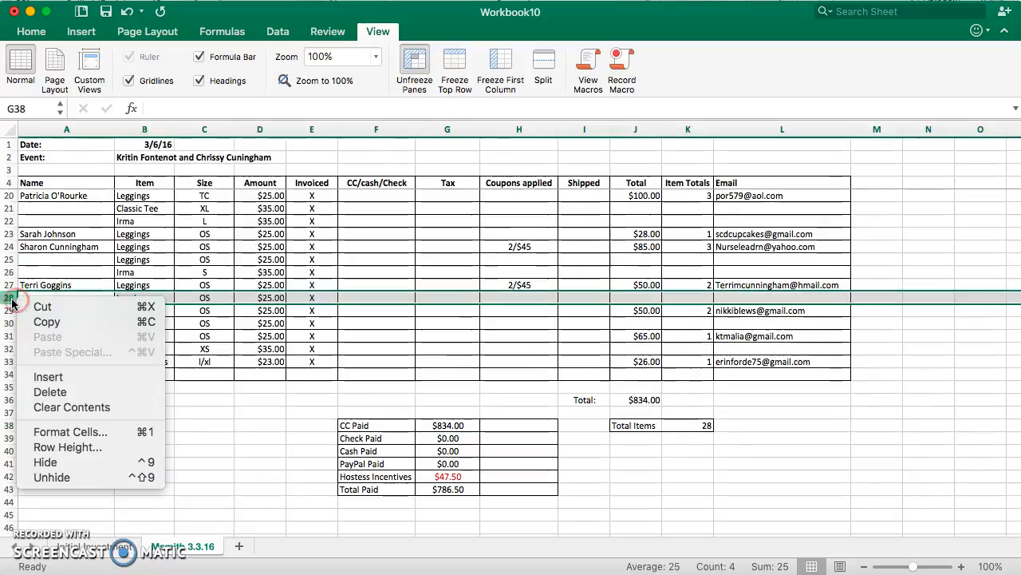
{"action": "left_click", "coordinate": [48, 379]}
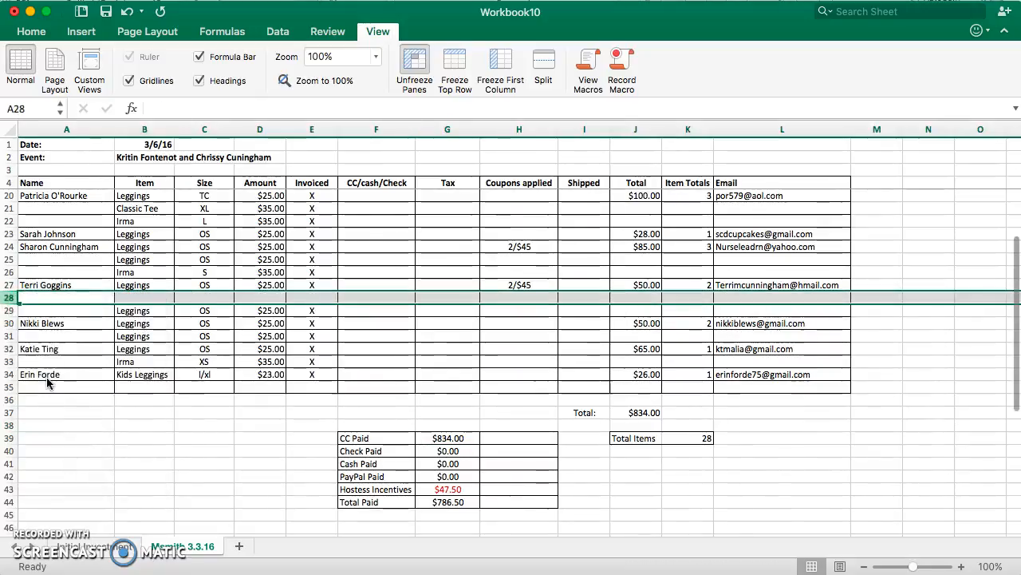
{"action": "left_click", "coordinate": [445, 437]}
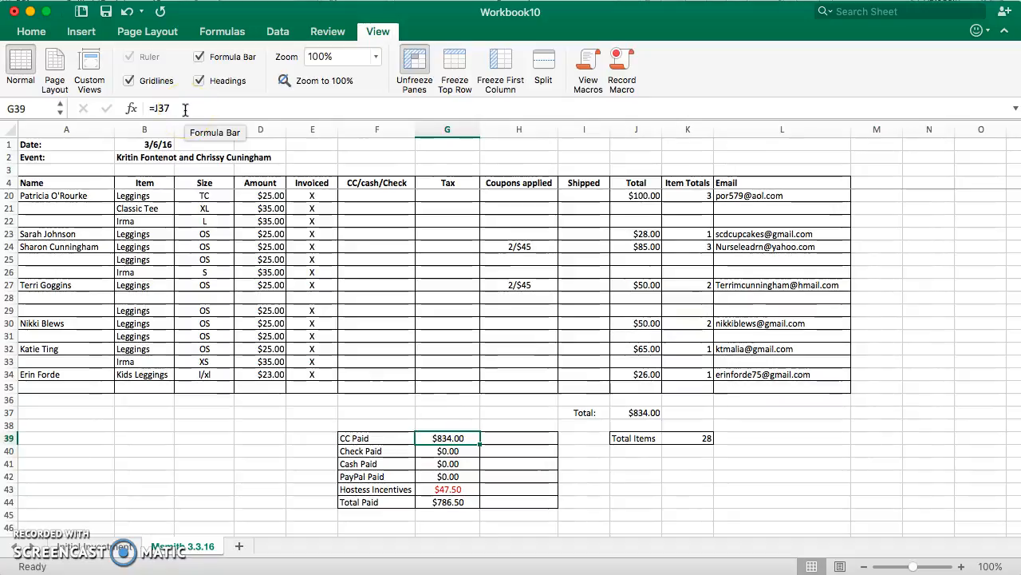
{"action": "key", "text": "super+y"}
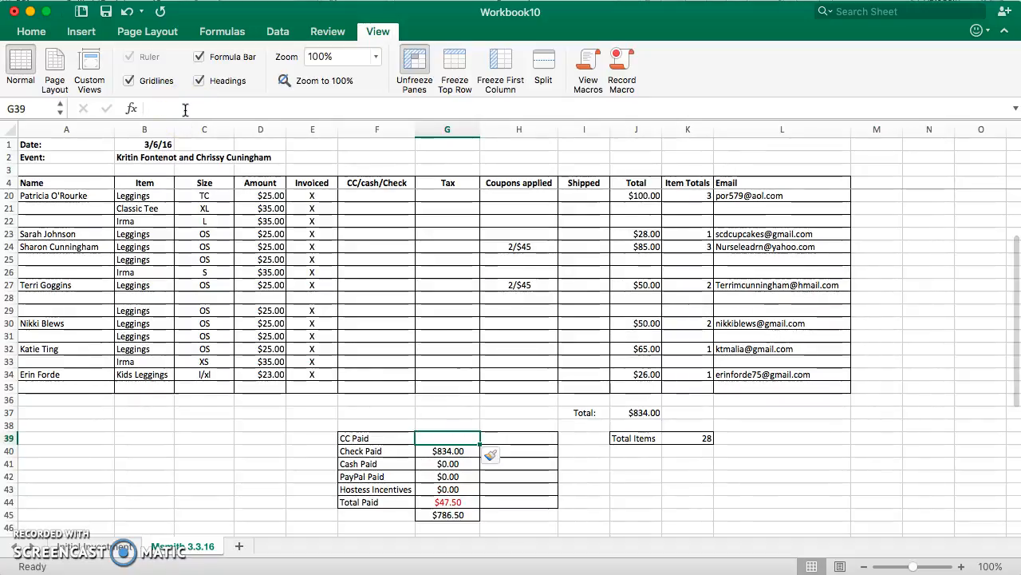
{"action": "key", "text": "super+z"}
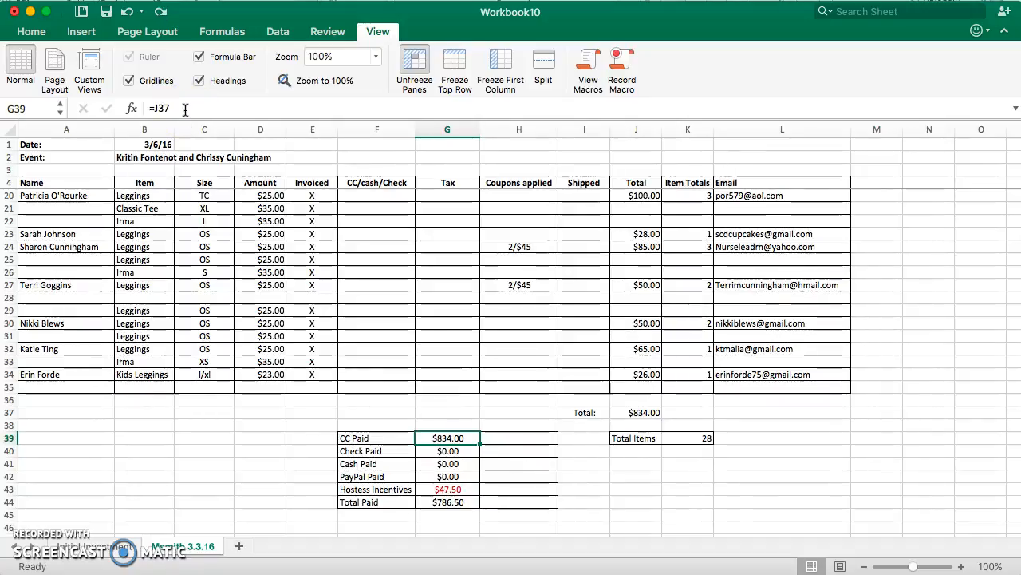
{"action": "key", "text": "super+z"}
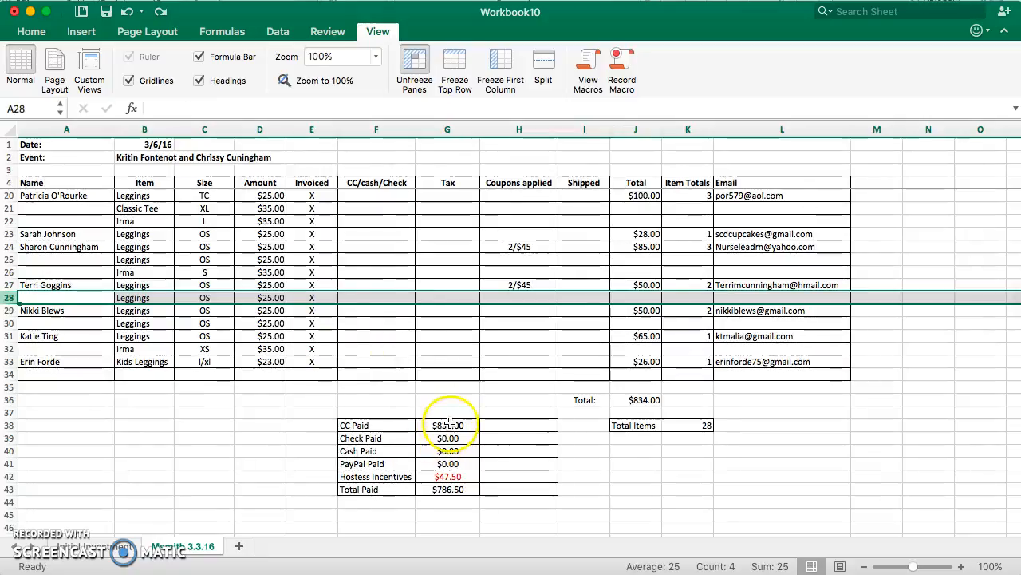
{"action": "left_click", "coordinate": [450, 425]}
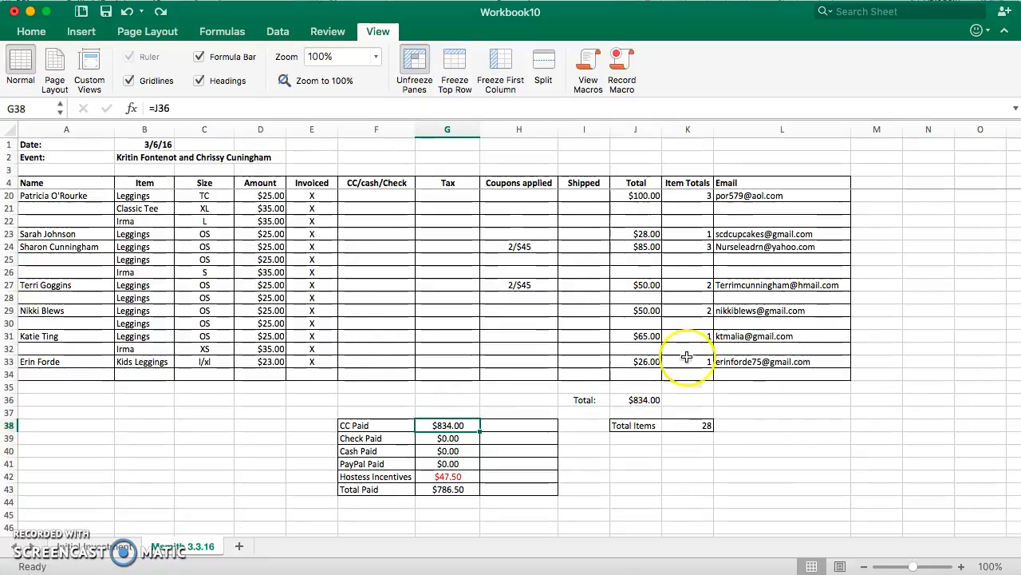
{"action": "scroll", "coordinate": [625, 268], "scroll_direction": "up", "scroll_amount": 5}
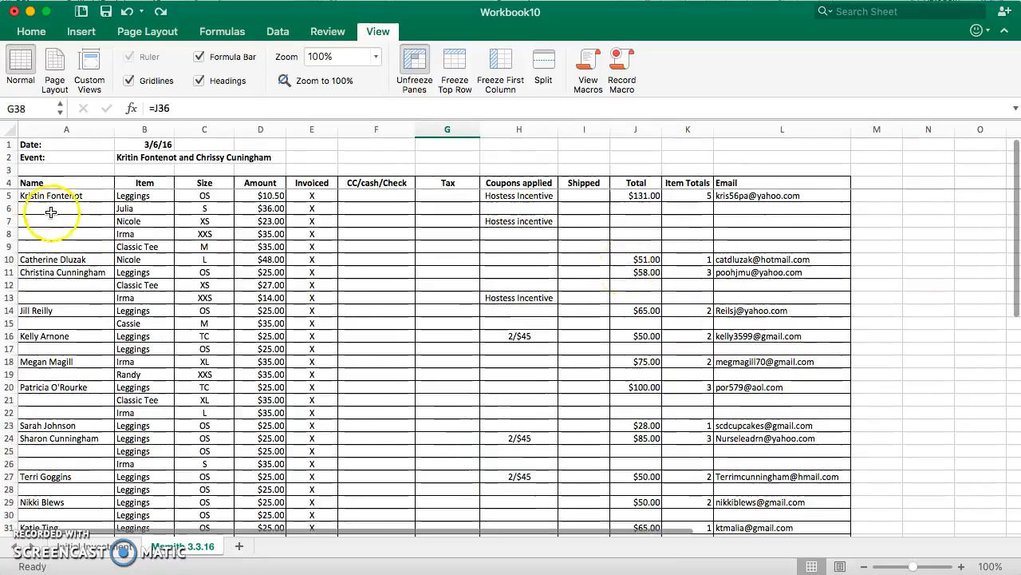
{"action": "left_click", "coordinate": [24, 195]}
{"action": "left_click_drag", "start_coordinate": [24, 195], "coordinate": [760, 419]}
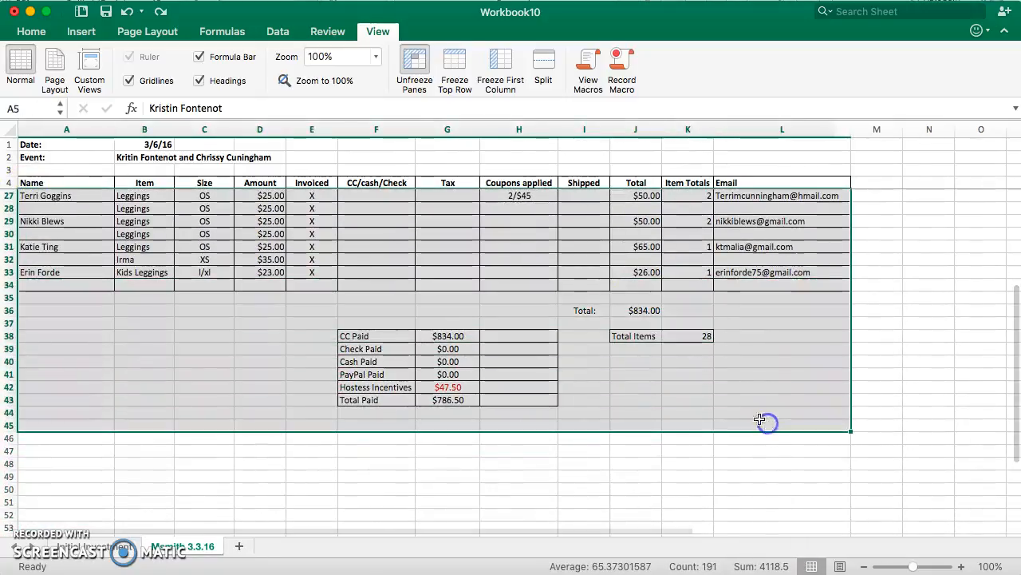
Clear the selected order table, inspect the Total Items cell, then undo the clearing
{"action": "right_click", "coordinate": [425, 245]}
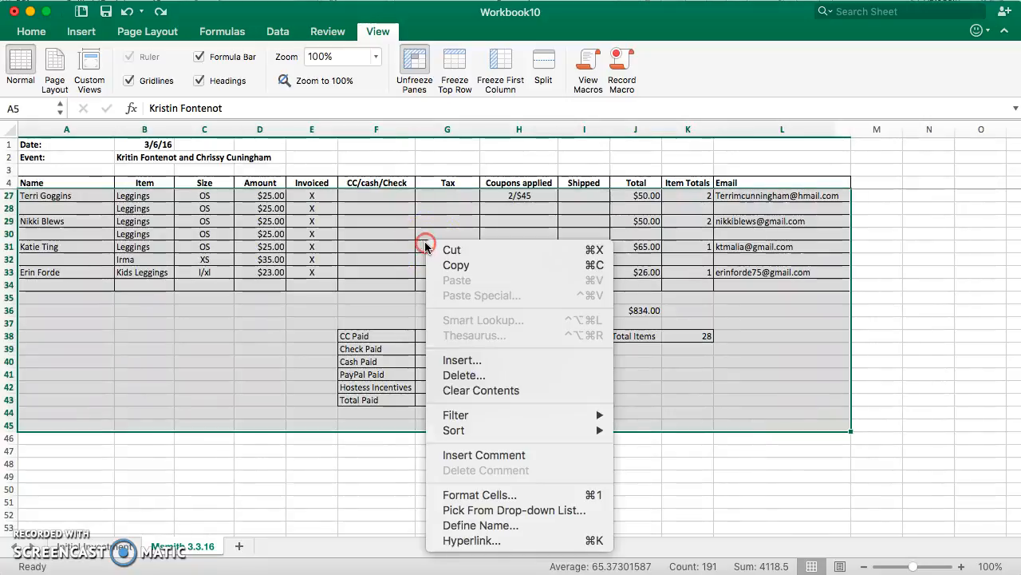
{"action": "left_click", "coordinate": [484, 390]}
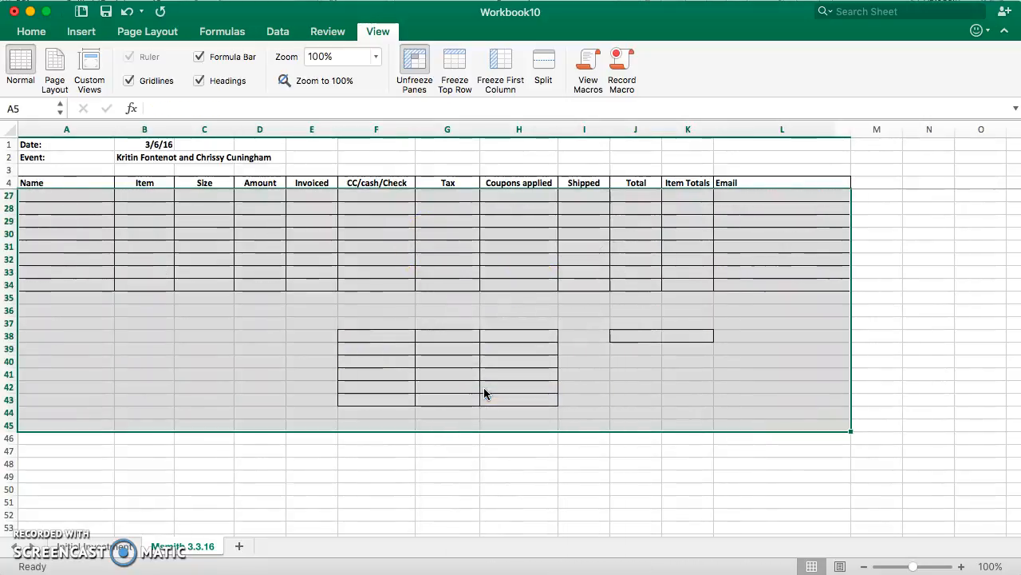
{"action": "scroll", "coordinate": [396, 336], "scroll_direction": "up", "scroll_amount": 7}
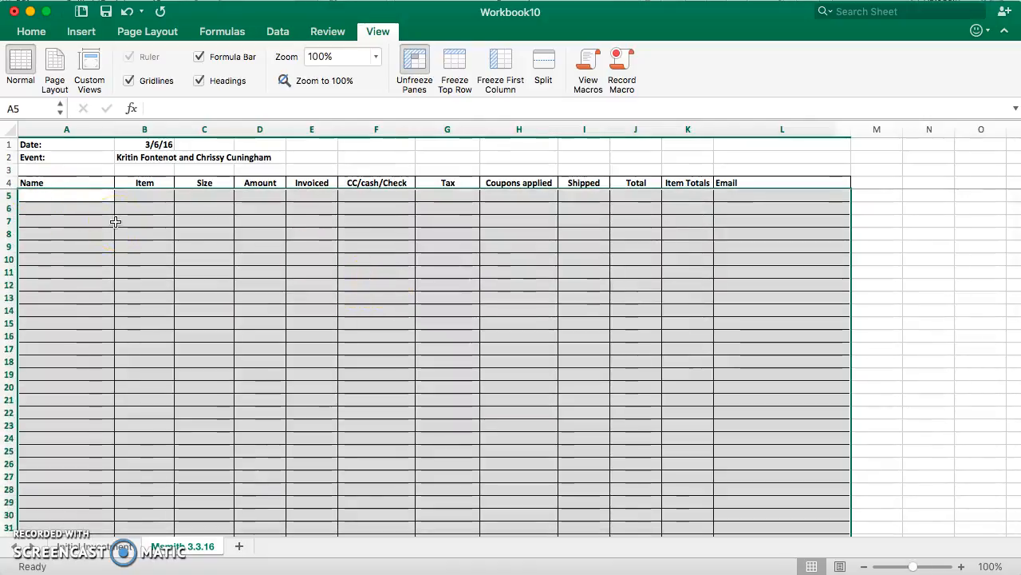
{"action": "left_click", "coordinate": [597, 200]}
{"action": "scroll", "coordinate": [597, 199], "scroll_direction": "down", "scroll_amount": 6}
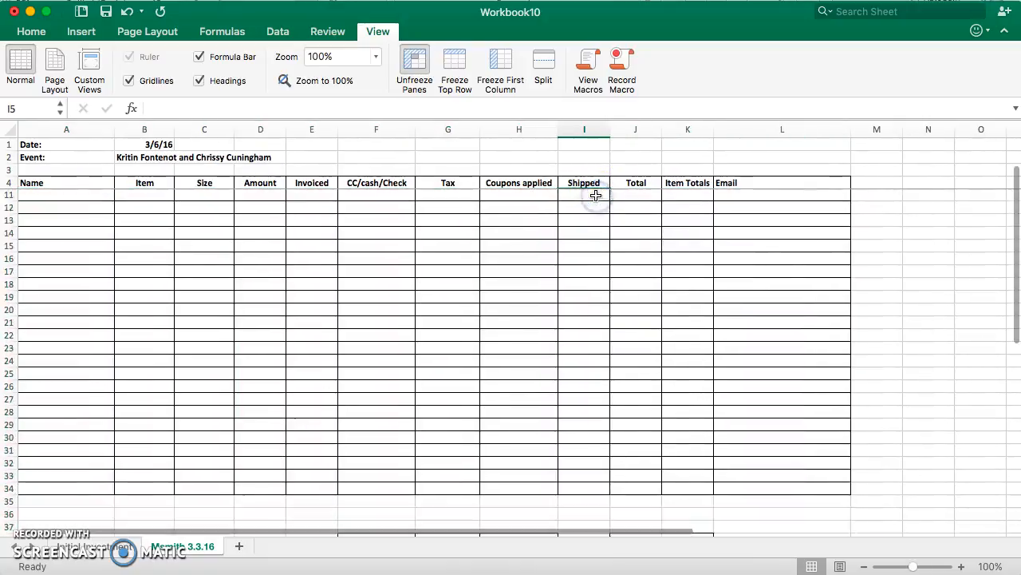
{"action": "left_click", "coordinate": [690, 372]}
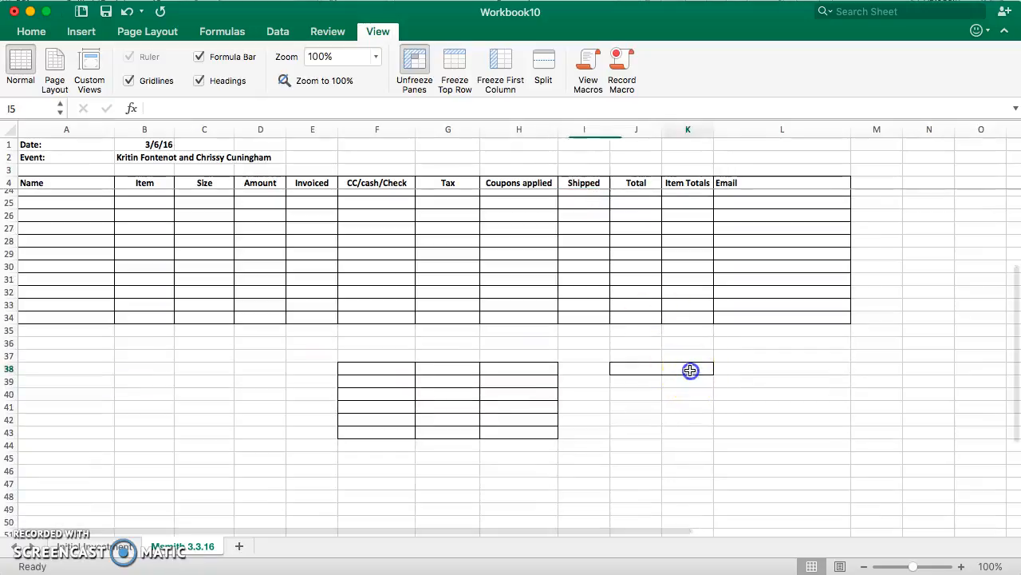
{"action": "key", "text": "super+z"}
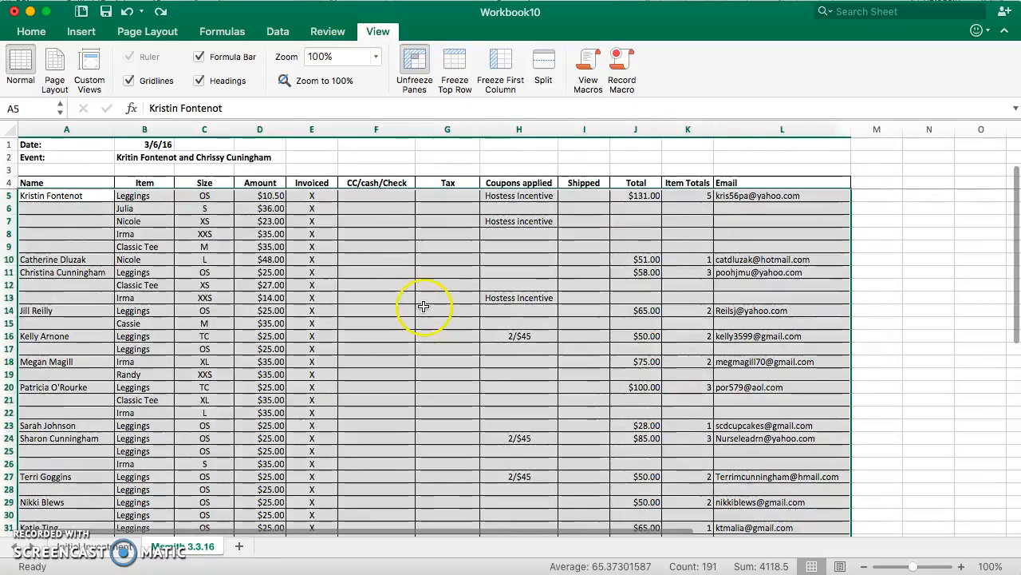
{"action": "scroll", "coordinate": [417, 315], "scroll_direction": "right", "scroll_amount": 1}
{"action": "scroll", "coordinate": [48, 207], "scroll_direction": "left", "scroll_amount": 2}
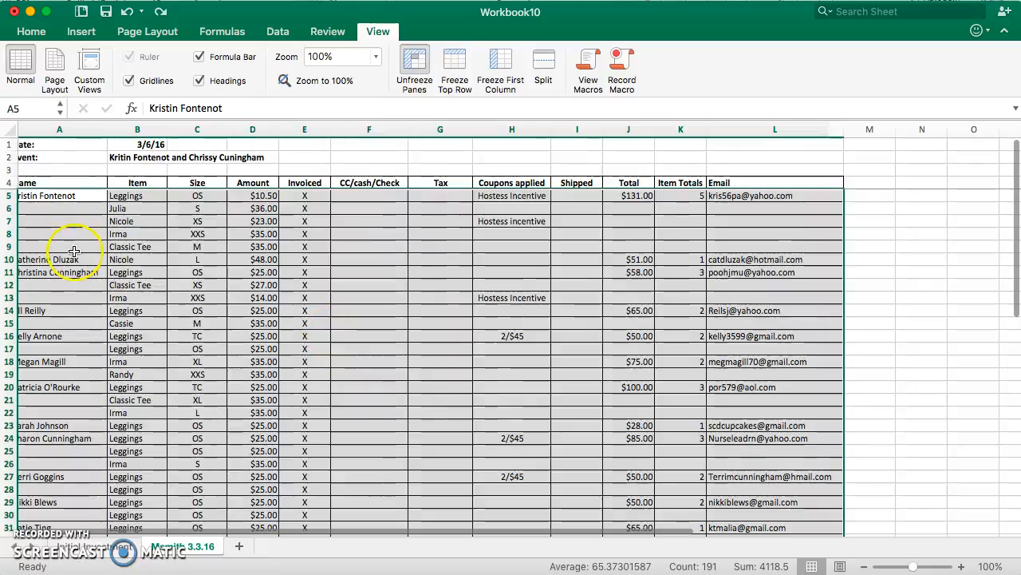
Clear order rows A5:L34, check the Total, Total Items, CC Paid and Hostess Incentives formulas, then undo
{"action": "left_click_drag", "start_coordinate": [54, 194], "coordinate": [759, 562]}
{"action": "left_click_drag", "start_coordinate": [755, 446], "coordinate": [755, 409]}
{"action": "right_click", "coordinate": [388, 373]}
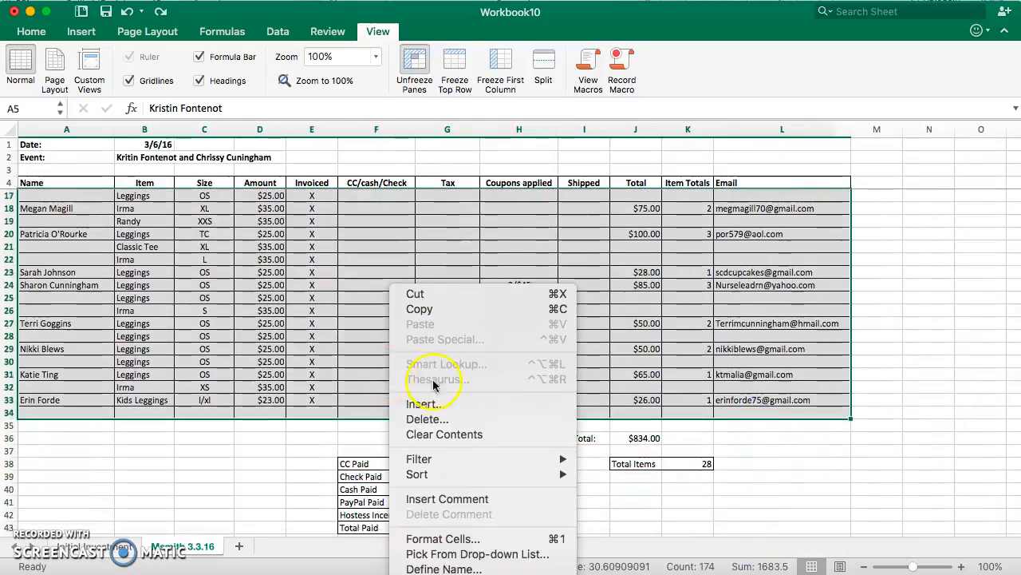
{"action": "left_click", "coordinate": [445, 434]}
{"action": "left_click", "coordinate": [648, 440]}
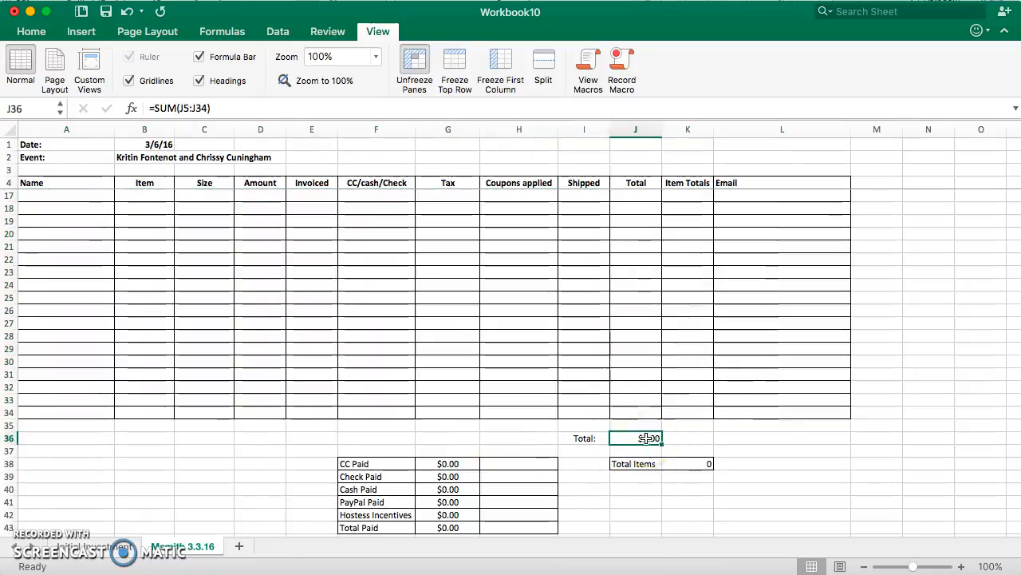
{"action": "left_click", "coordinate": [688, 465]}
{"action": "left_click", "coordinate": [448, 463]}
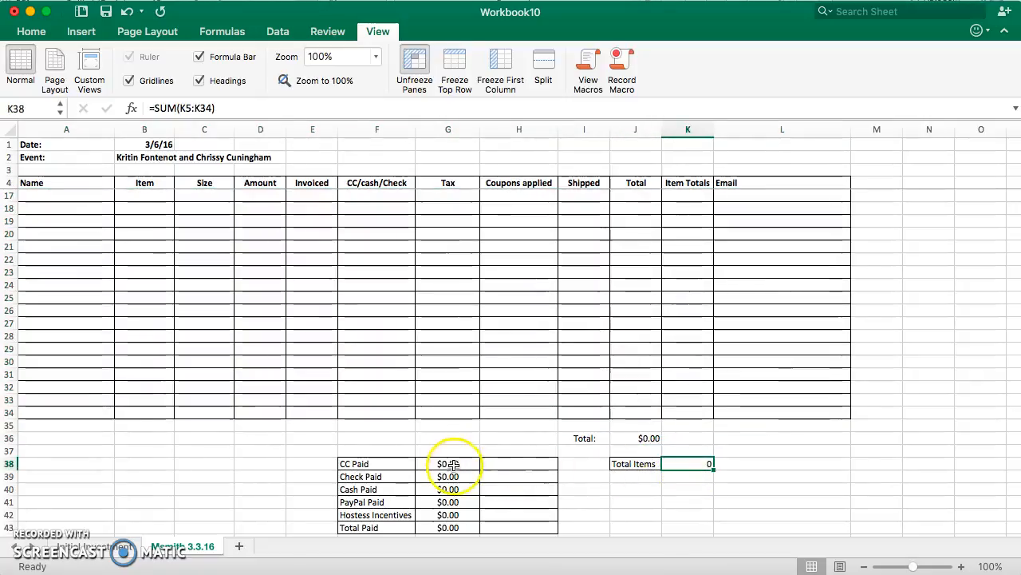
{"action": "left_click", "coordinate": [448, 515]}
{"action": "scroll", "coordinate": [240, 228], "scroll_direction": "up", "scroll_amount": 4}
{"action": "key", "text": "super+z"}
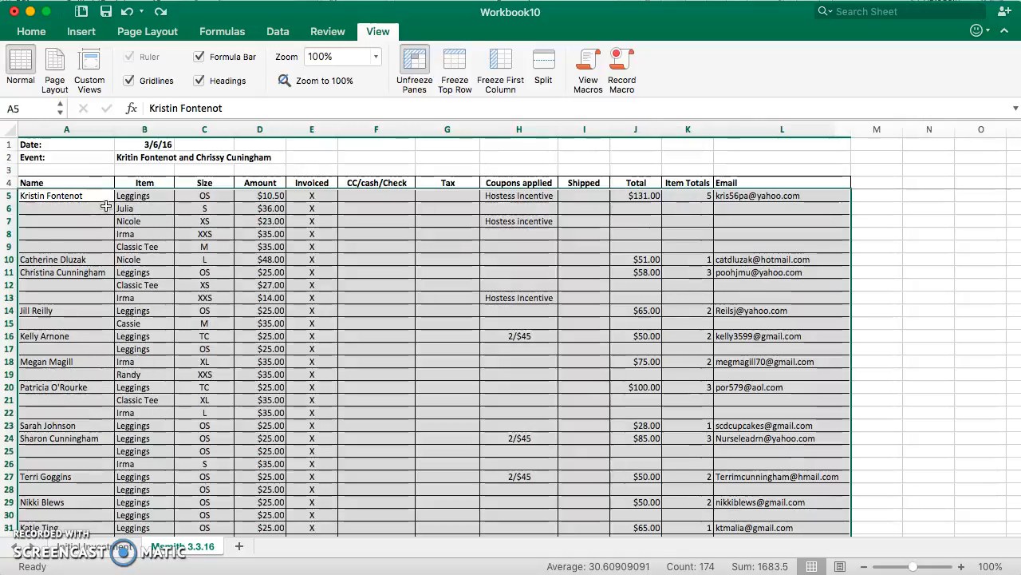
{"action": "left_click", "coordinate": [79, 196]}
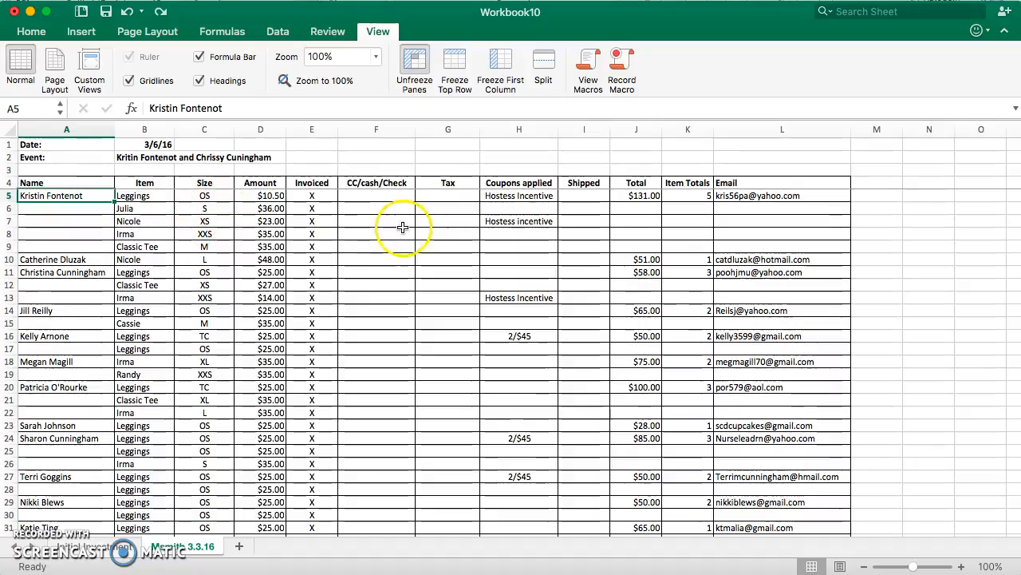
{"action": "left_click", "coordinate": [767, 199]}
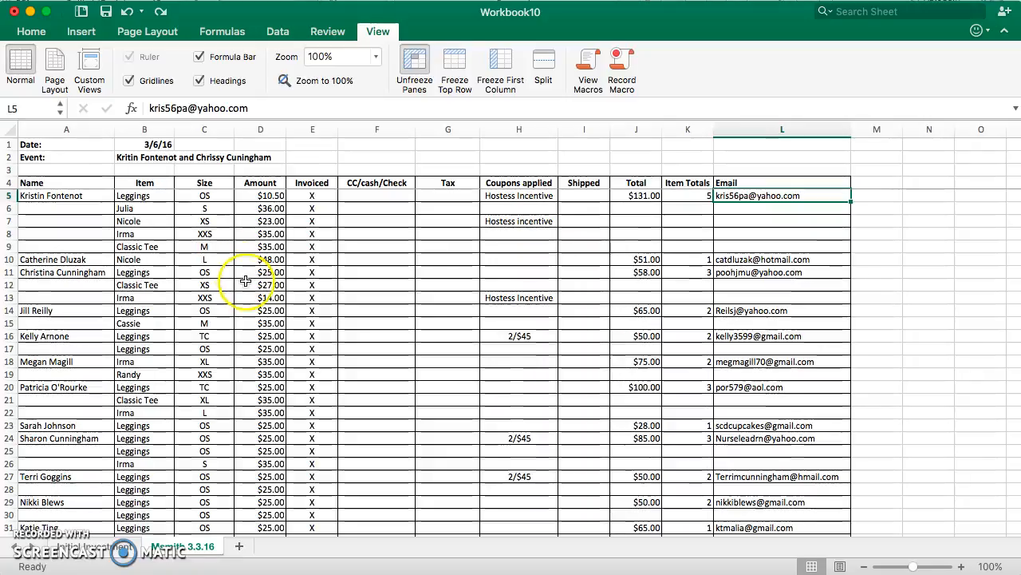
{"action": "scroll", "coordinate": [248, 282], "scroll_direction": "down", "scroll_amount": 5}
{"action": "scroll", "coordinate": [247, 283], "scroll_direction": "down", "scroll_amount": 3}
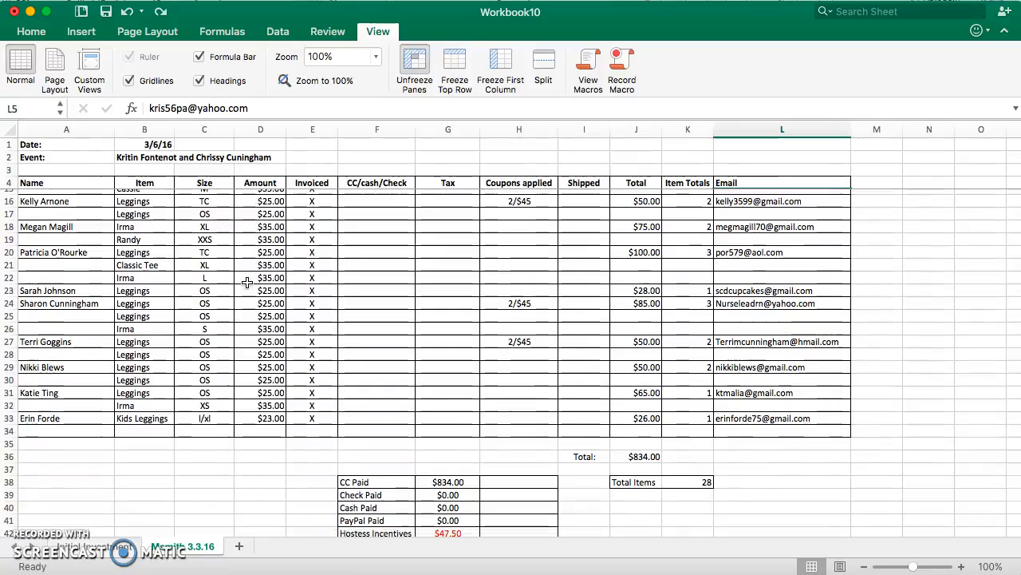
{"action": "scroll", "coordinate": [149, 237], "scroll_direction": "up", "scroll_amount": 7}
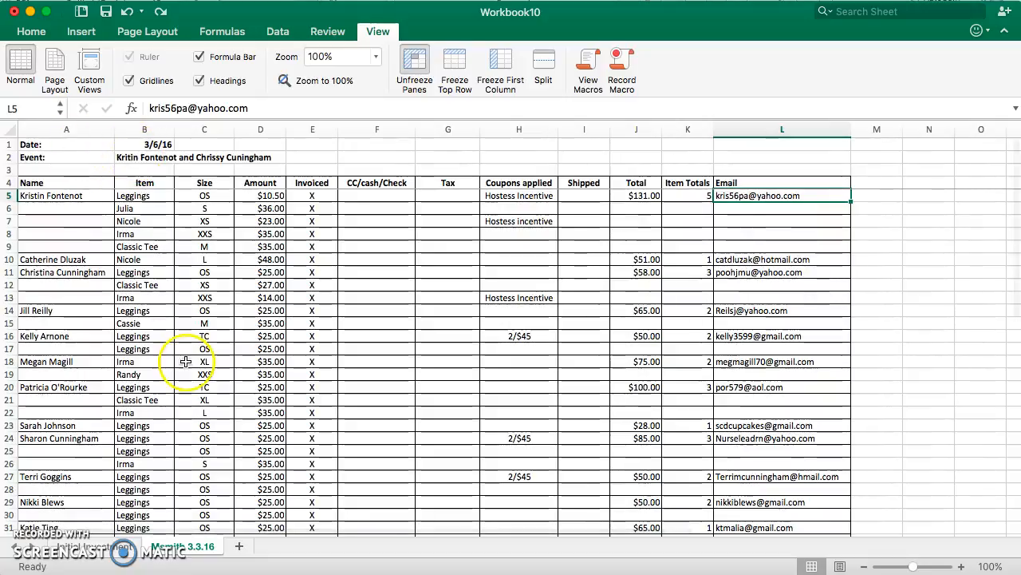
Add a new worksheet and name it 'Kfont 3.6.16'
{"action": "left_click", "coordinate": [239, 547]}
{"action": "right_click", "coordinate": [250, 550]}
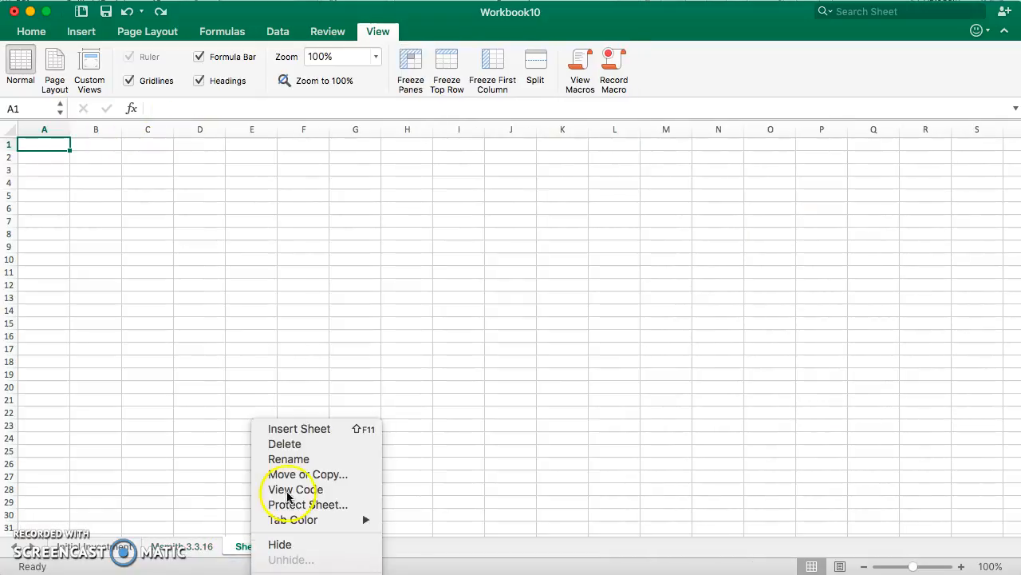
{"action": "left_click", "coordinate": [297, 459]}
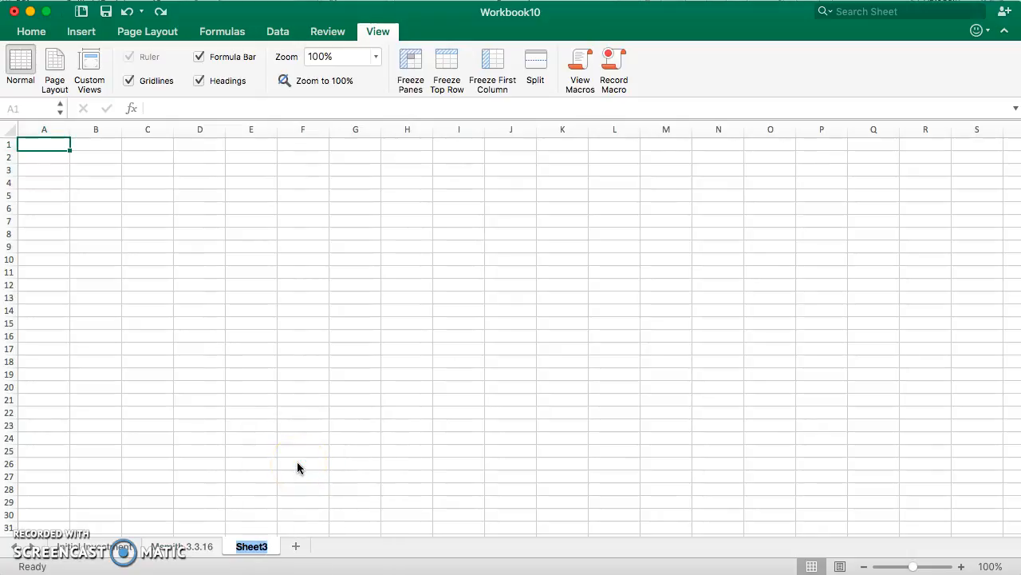
{"action": "type", "text": "KRis"}
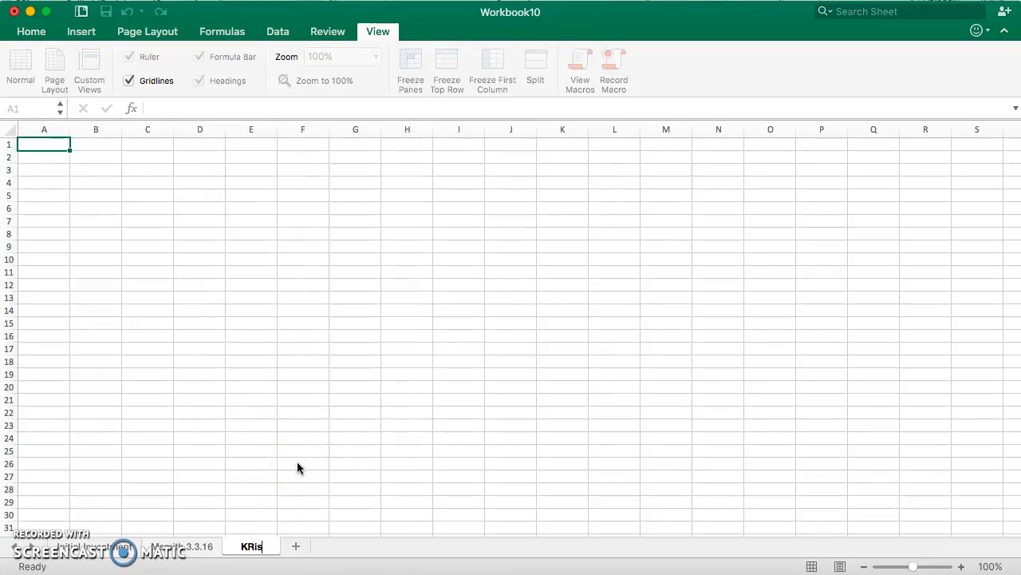
{"action": "key", "text": "Return"}
{"action": "key", "text": "BackSpace"}
{"action": "key", "text": "BackSpace"}
{"action": "type", "text": "Font 3.6.16"}
{"action": "key", "text": "Return"}
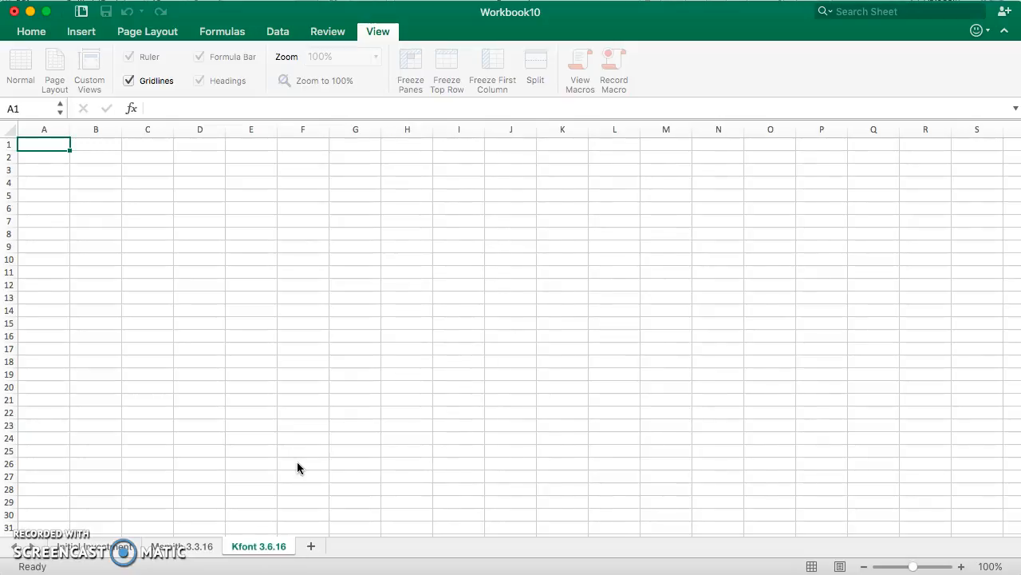
Return to the Month 3.3.16 order sheet and check the CC Paid total of $834.00
{"action": "left_click", "coordinate": [182, 545]}
{"action": "scroll", "coordinate": [470, 392], "scroll_direction": "down", "scroll_amount": 5}
{"action": "scroll", "coordinate": [470, 392], "scroll_direction": "down", "scroll_amount": 2}
{"action": "left_click", "coordinate": [452, 344]}
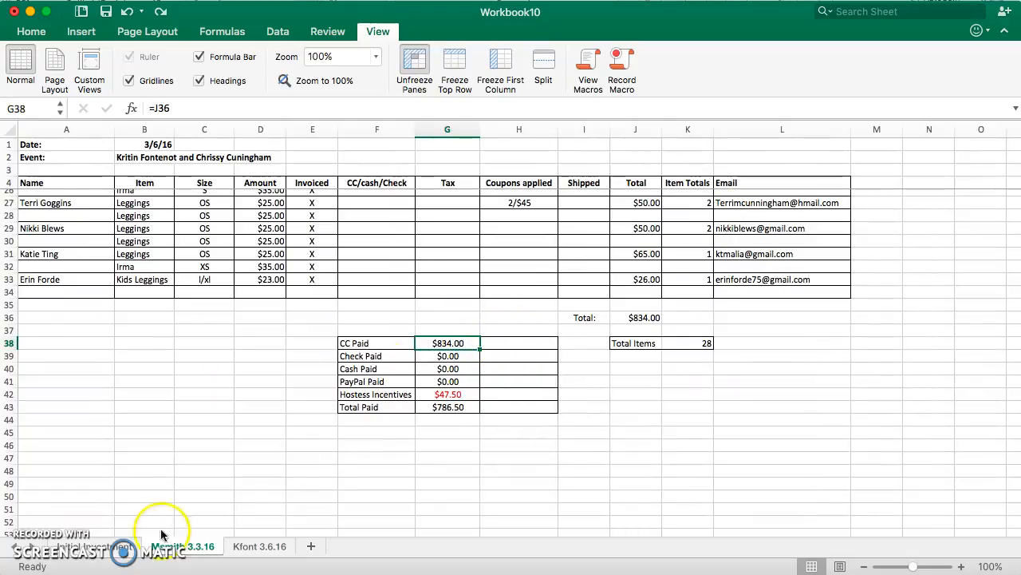
In the Initial Investment master budget, clear the old party totals in H4:H6
{"action": "left_click", "coordinate": [115, 549]}
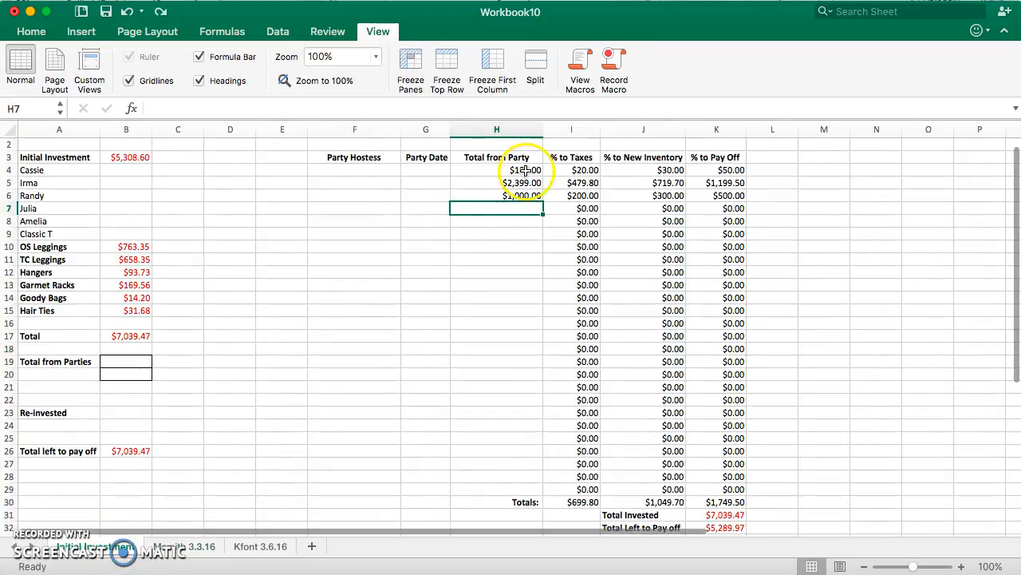
{"action": "left_click_drag", "start_coordinate": [525, 172], "coordinate": [525, 187]}
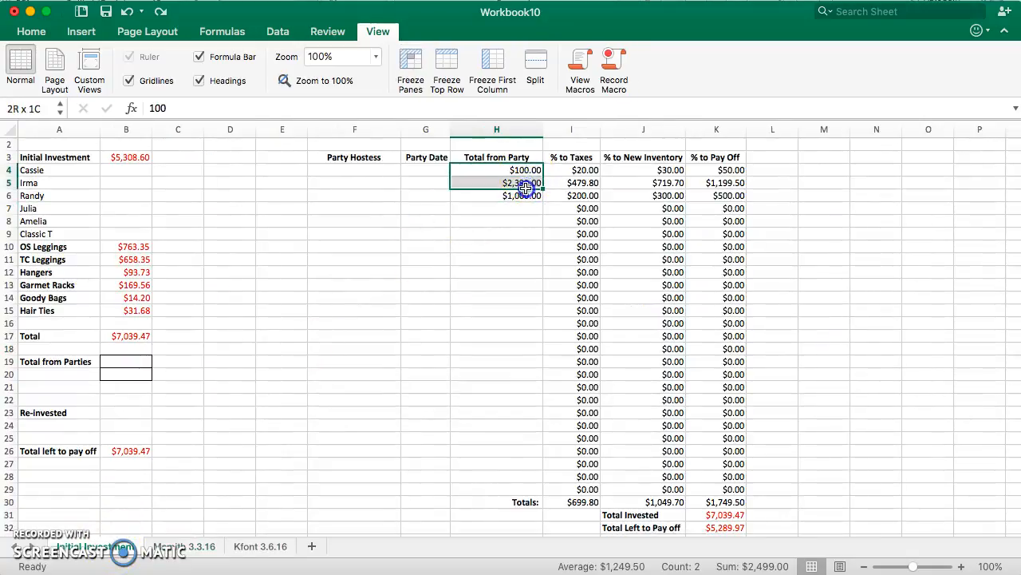
{"action": "key", "text": "Delete"}
{"action": "left_click", "coordinate": [525, 185]}
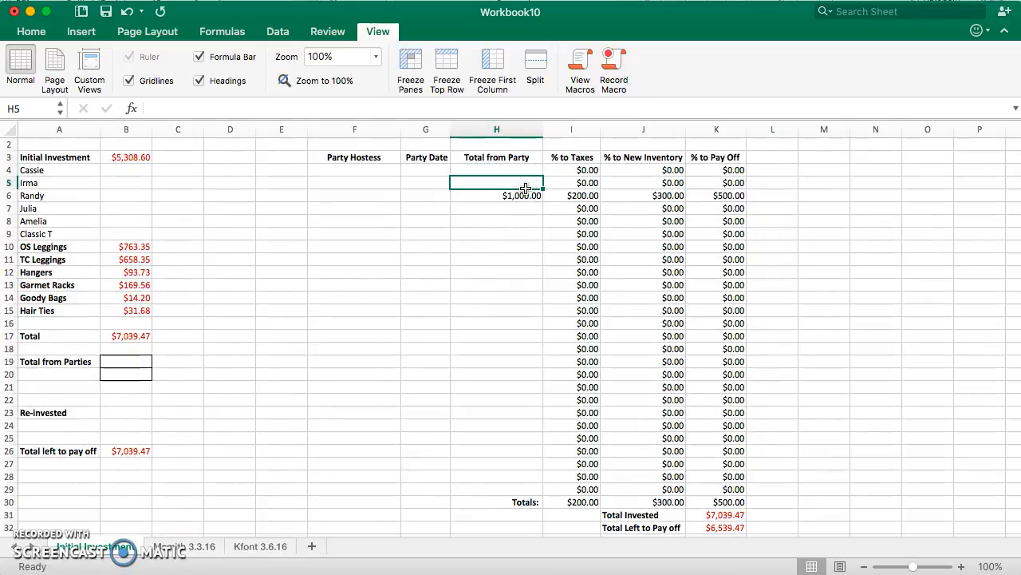
{"action": "key", "text": "Down"}
{"action": "key", "text": "Delete"}
{"action": "key", "text": "Up"}
{"action": "key", "text": "Up"}
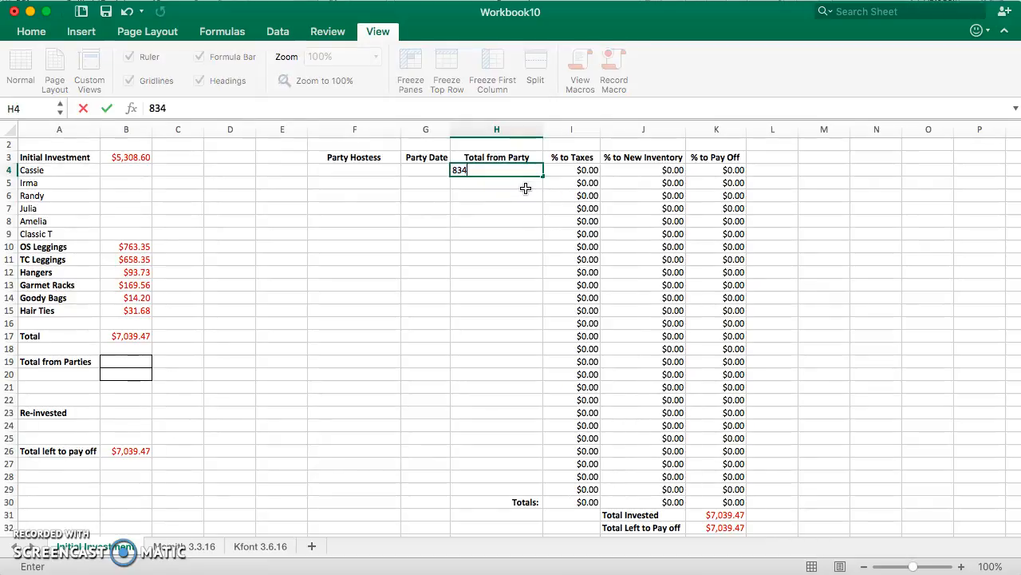
Enter party totals of 834 for Cassie, 500 for Irma and 1000 for Randy
{"action": "left_click", "coordinate": [367, 172]}
{"action": "left_click", "coordinate": [419, 170]}
{"action": "scroll", "coordinate": [710, 435], "scroll_direction": "down", "scroll_amount": 2}
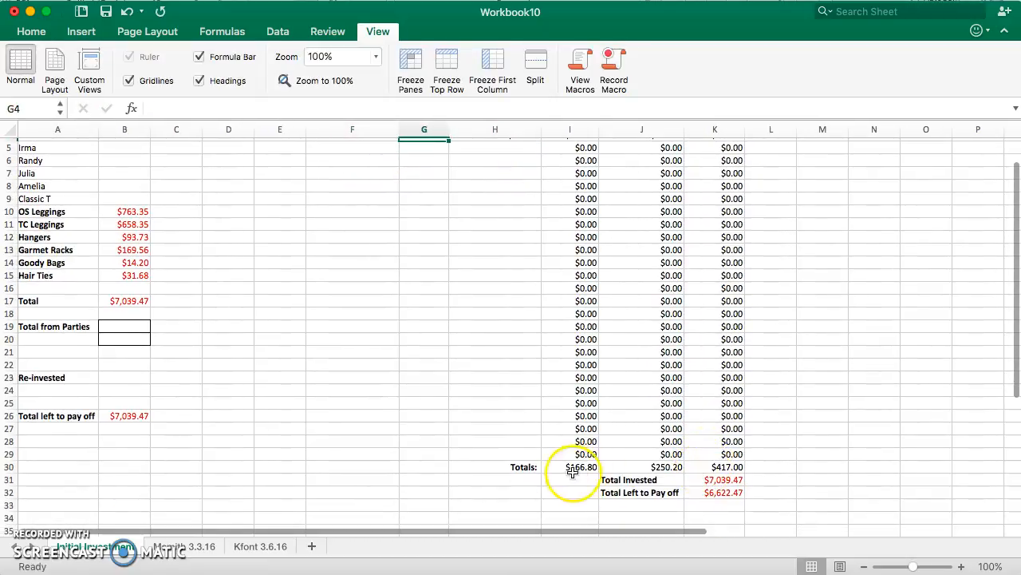
{"action": "scroll", "coordinate": [595, 447], "scroll_direction": "up", "scroll_amount": 2}
{"action": "scroll", "coordinate": [590, 454], "scroll_direction": "down", "scroll_amount": 2}
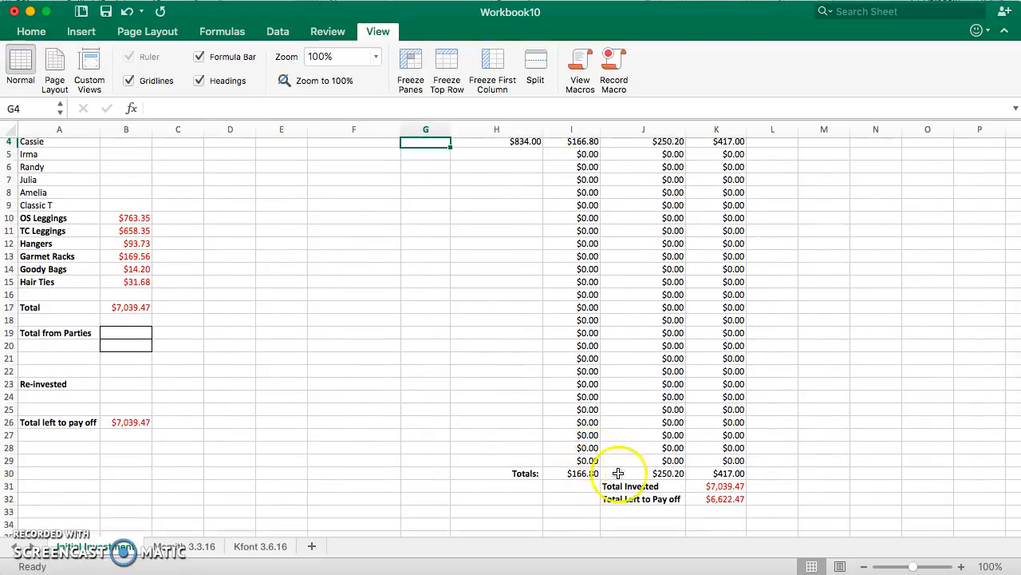
{"action": "scroll", "coordinate": [674, 473], "scroll_direction": "up", "scroll_amount": 2}
{"action": "scroll", "coordinate": [674, 477], "scroll_direction": "down", "scroll_amount": 1}
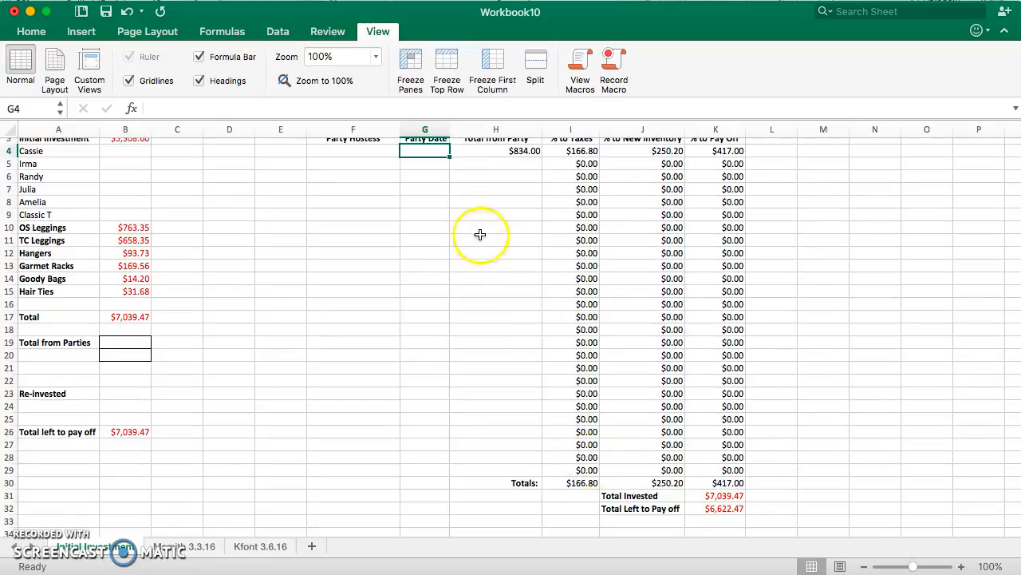
{"action": "left_click", "coordinate": [505, 163]}
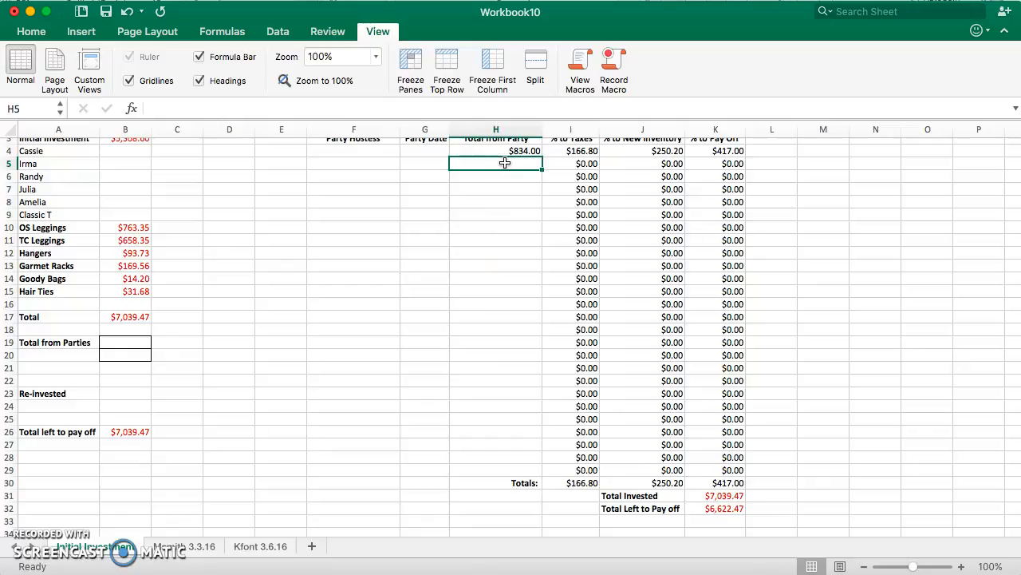
{"action": "key", "text": "Return"}
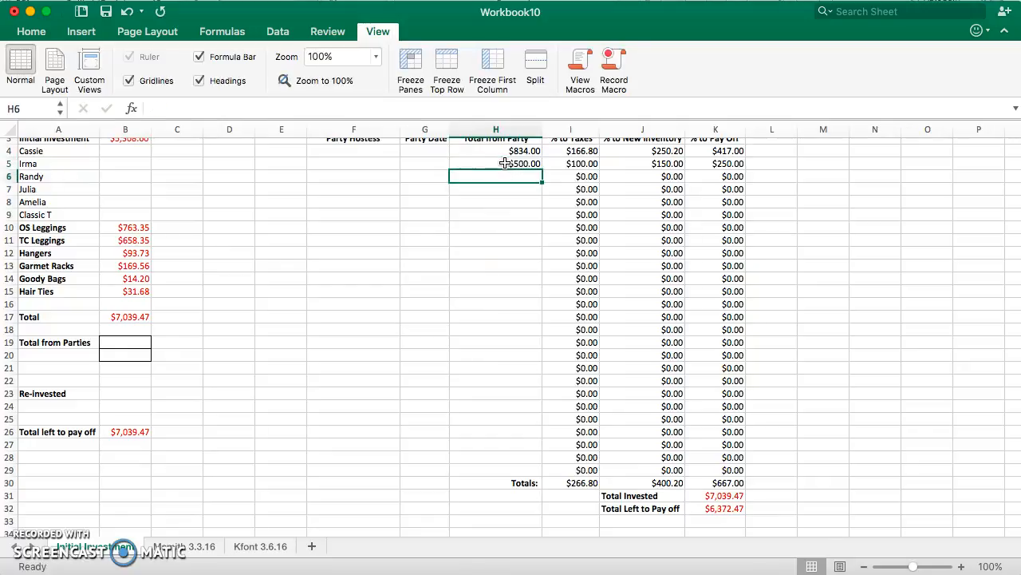
{"action": "type", "text": "1000"}
{"action": "key", "text": "Return"}
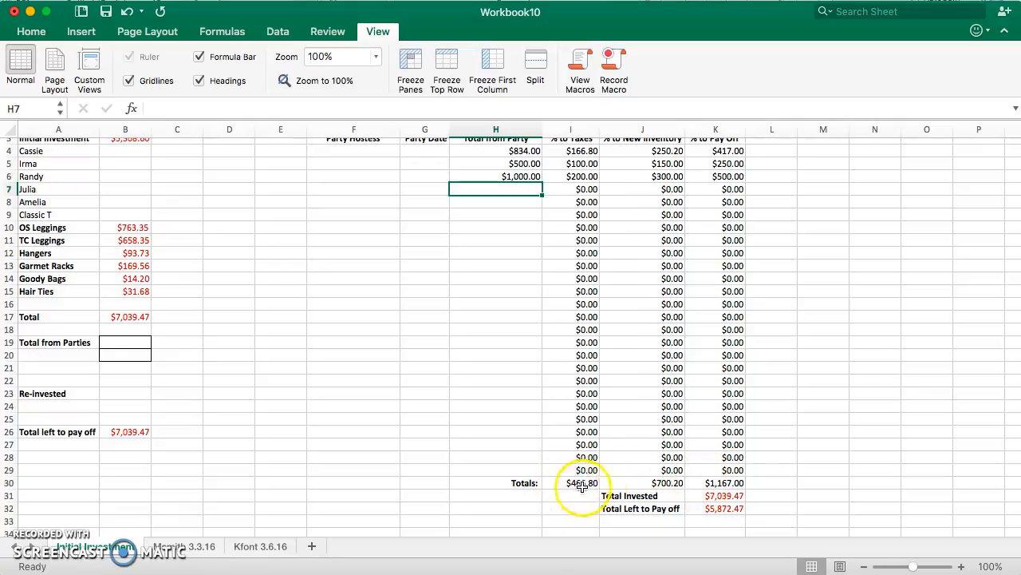
Scroll through the updated budget, then go back to the Month 3.3.16 party order sheet
{"action": "scroll", "coordinate": [591, 444], "scroll_direction": "down", "scroll_amount": 2}
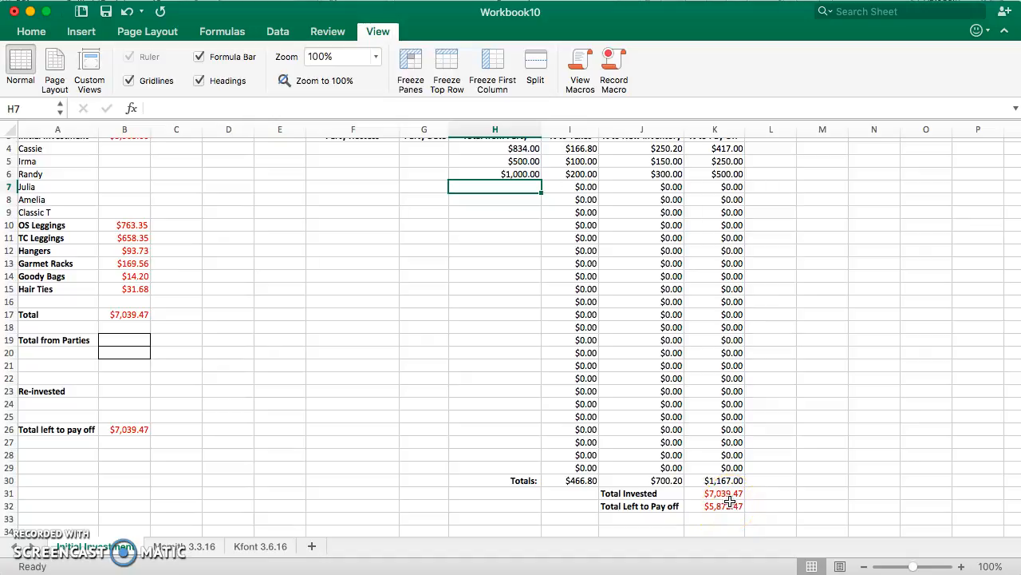
{"action": "scroll", "coordinate": [212, 486], "scroll_direction": "down", "scroll_amount": 3}
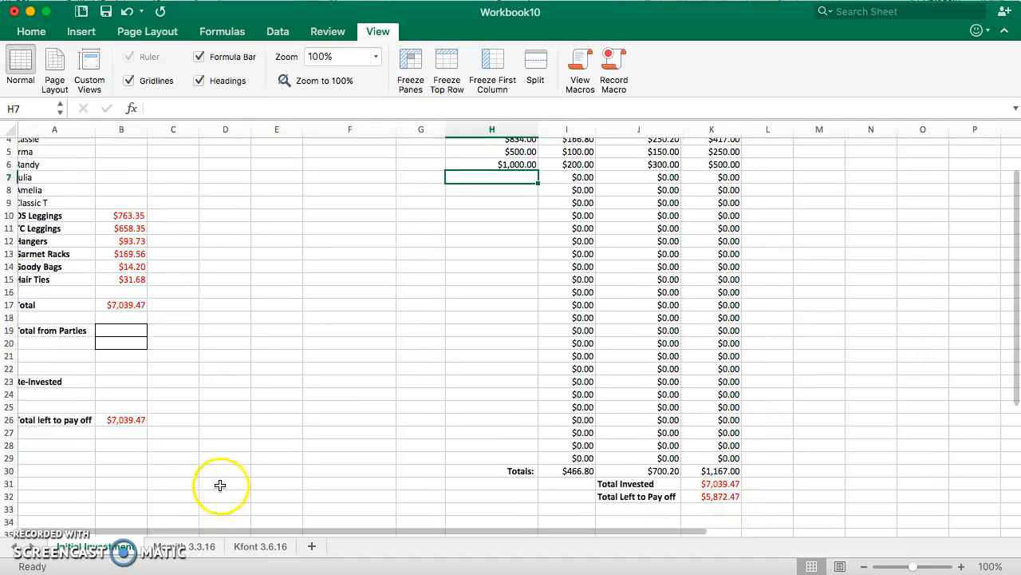
{"action": "scroll", "coordinate": [218, 355], "scroll_direction": "up", "scroll_amount": 3}
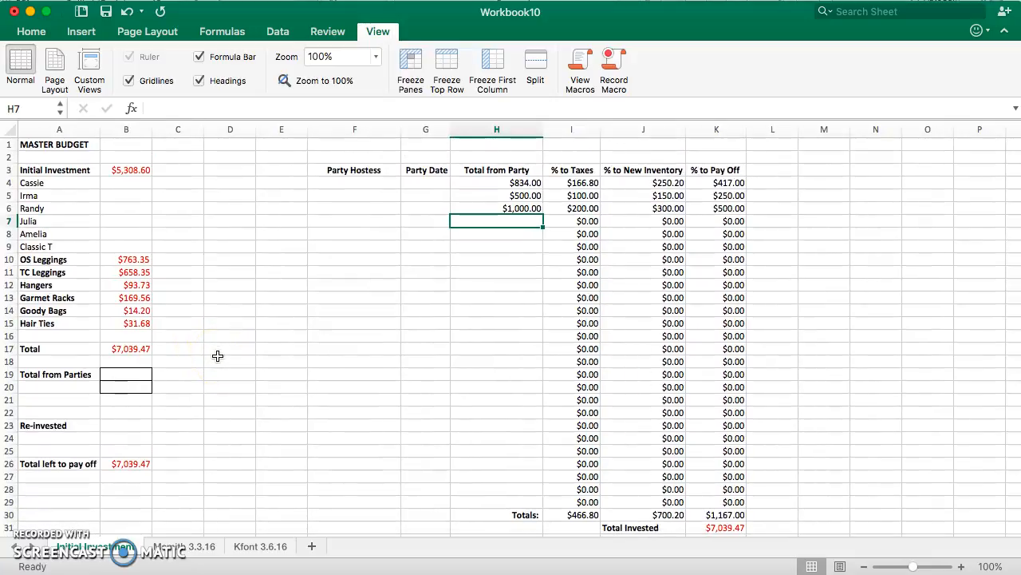
{"action": "left_click", "coordinate": [185, 546]}
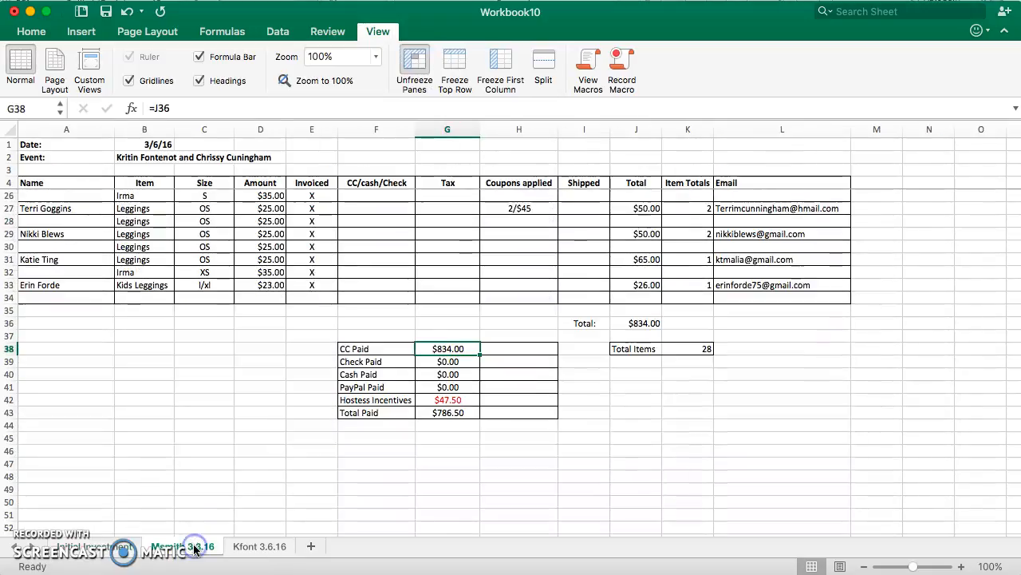
{"action": "scroll", "coordinate": [205, 227], "scroll_direction": "up", "scroll_amount": 7}
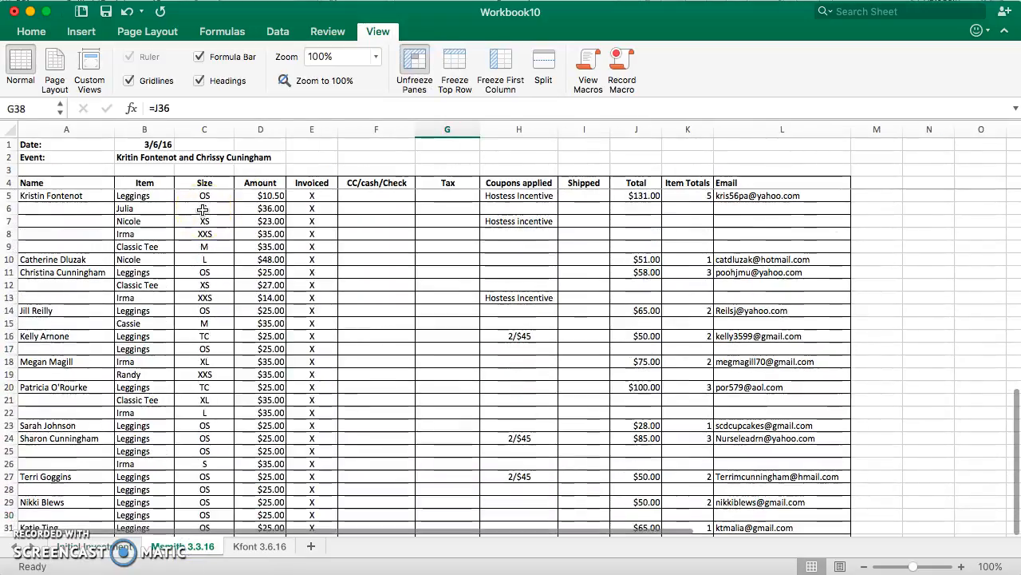